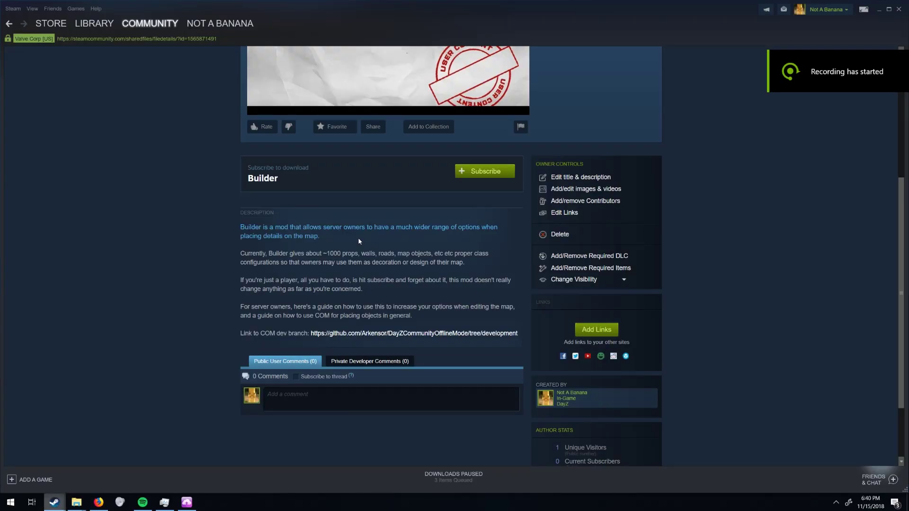
# Run the DayZ Launcher from DayZ's entry in the Steam games library.
pyautogui.scroll(5, 221, 232)
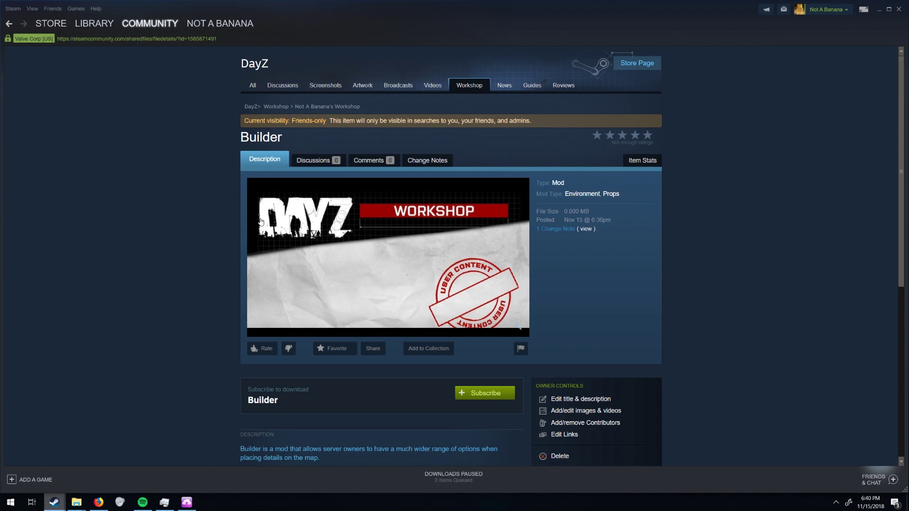
pyautogui.scroll(-5, 199, 222)
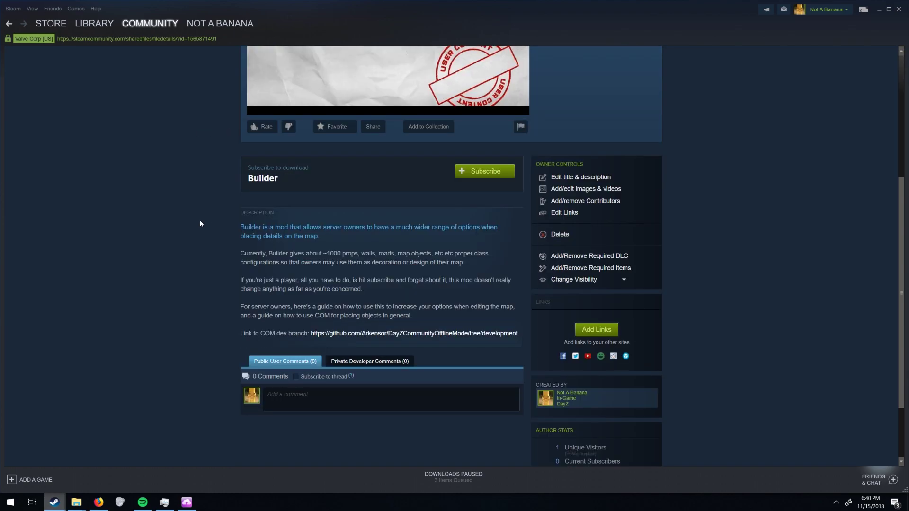
pyautogui.scroll(2, 200, 222)
pyautogui.scroll(1, 210, 230)
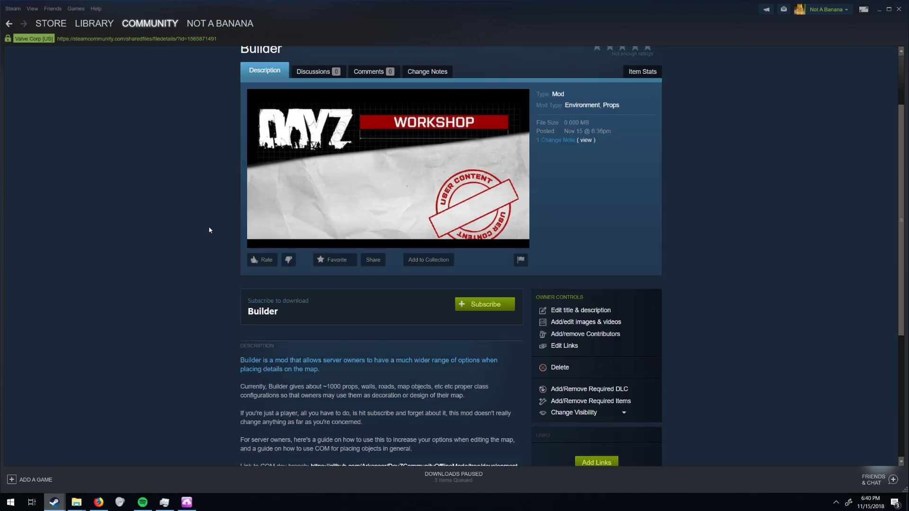
pyautogui.scroll(-2, 219, 236)
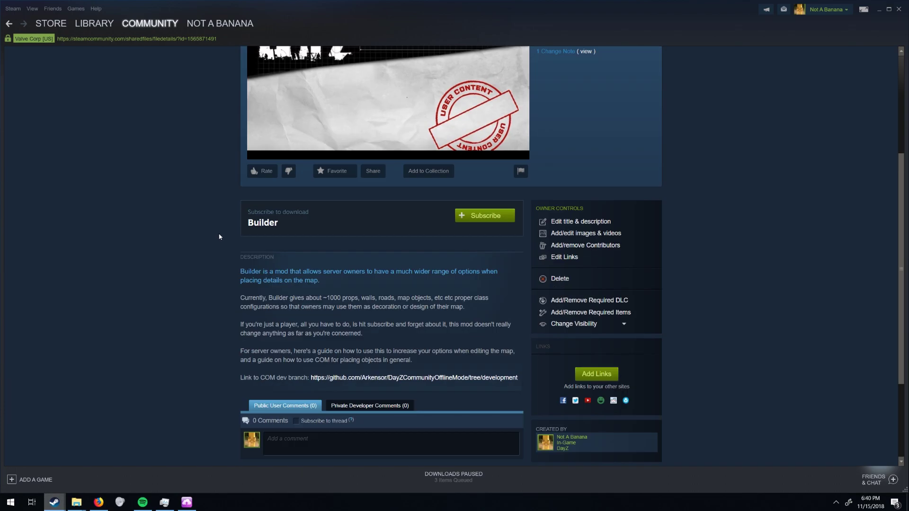
pyautogui.scroll(-1, 219, 237)
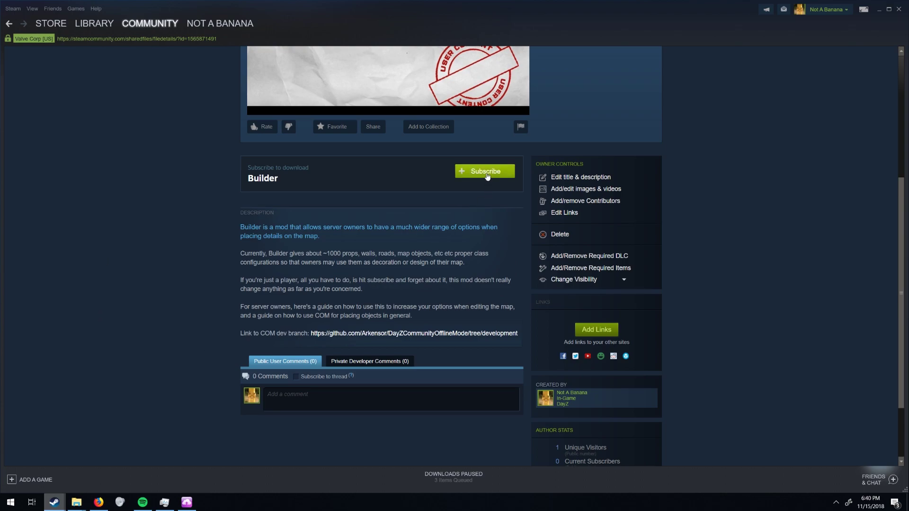
pyautogui.click(454, 477)
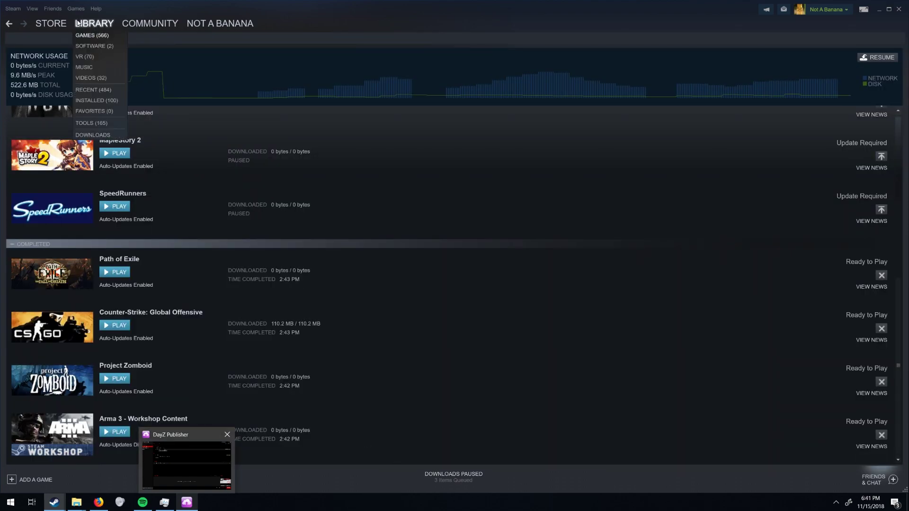
pyautogui.click(94, 23)
pyautogui.rightClick(89, 55)
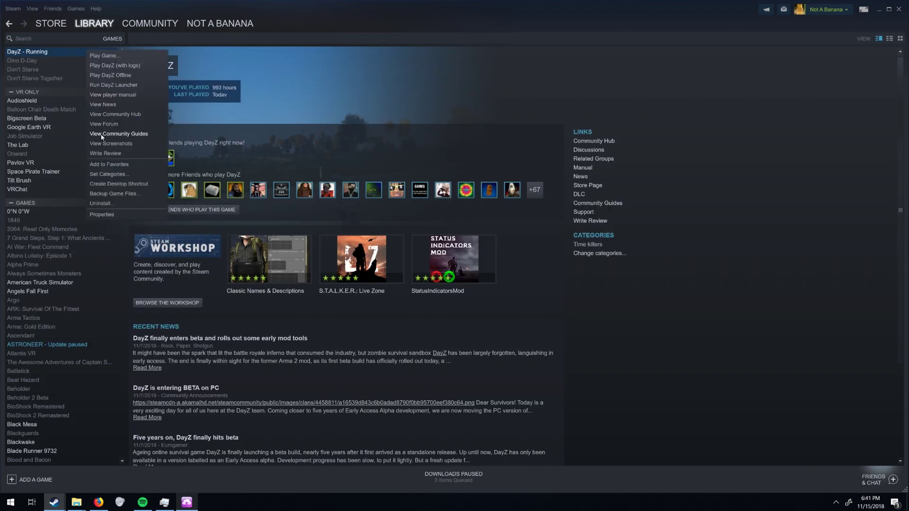
pyautogui.click(137, 85)
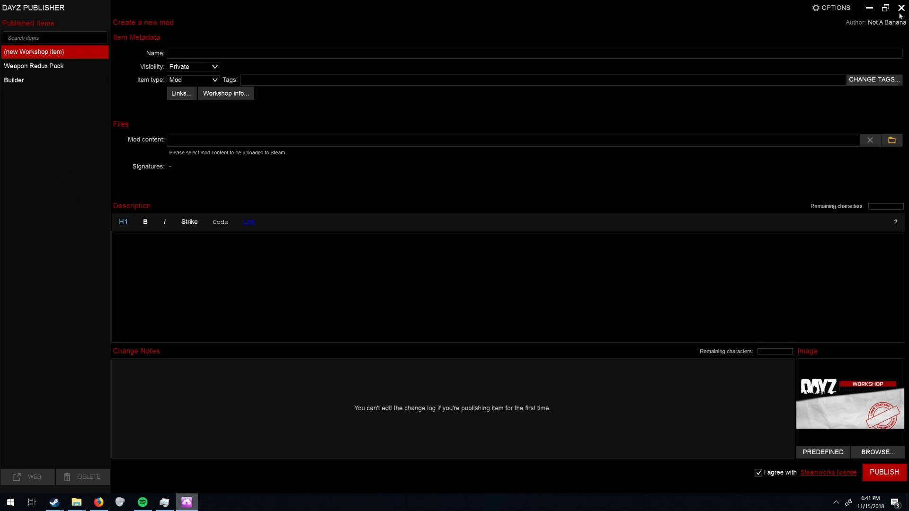
# Close the DayZ Publisher window and run the DayZ Launcher again from DayZ.
pyautogui.click(902, 8)
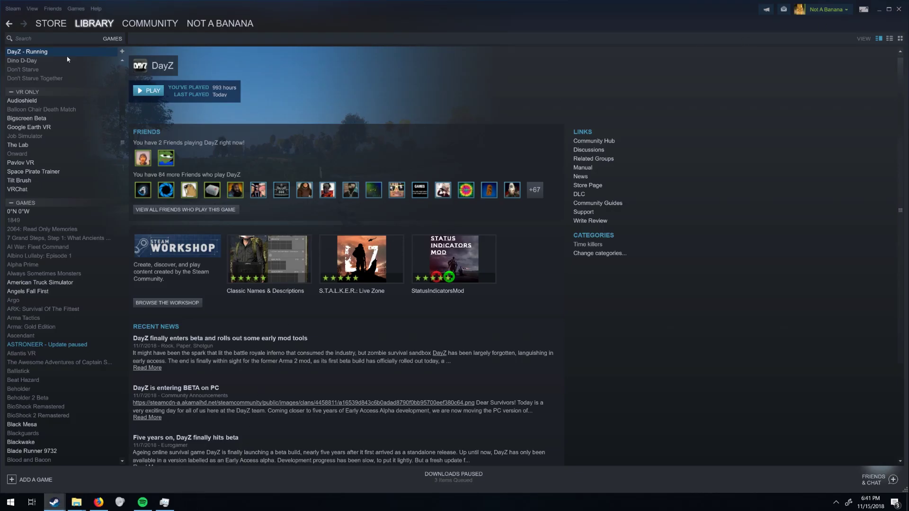
pyautogui.rightClick(42, 52)
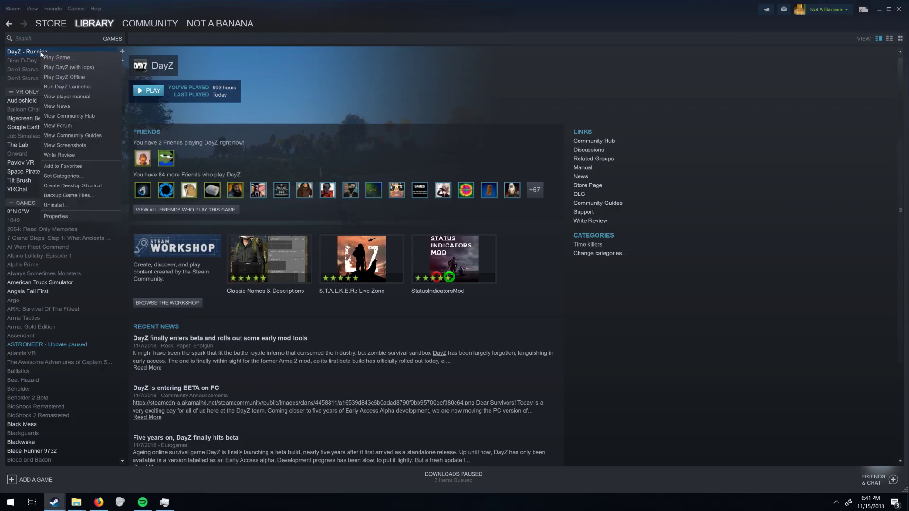
pyautogui.click(82, 89)
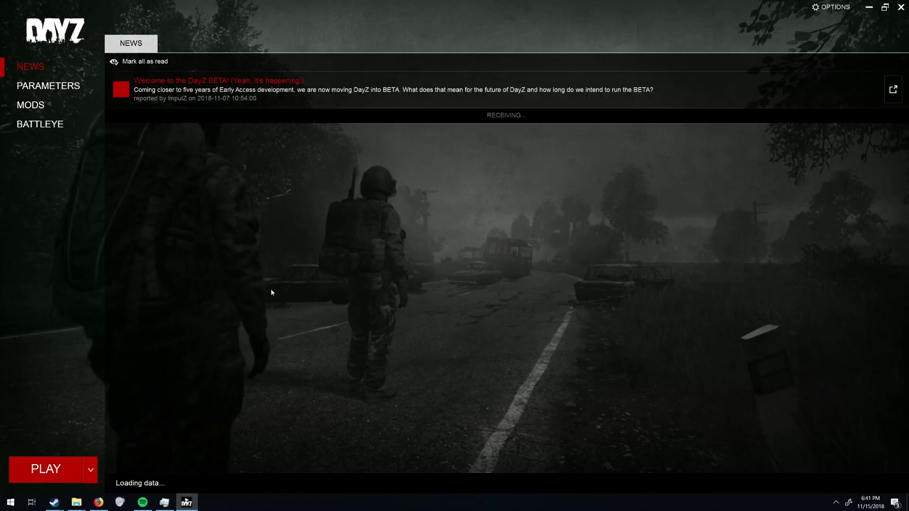
# Open the DayZ Battle Royale mod's folder from the MODS list, accepting the Workshop cache warning.
pyautogui.click(30, 105)
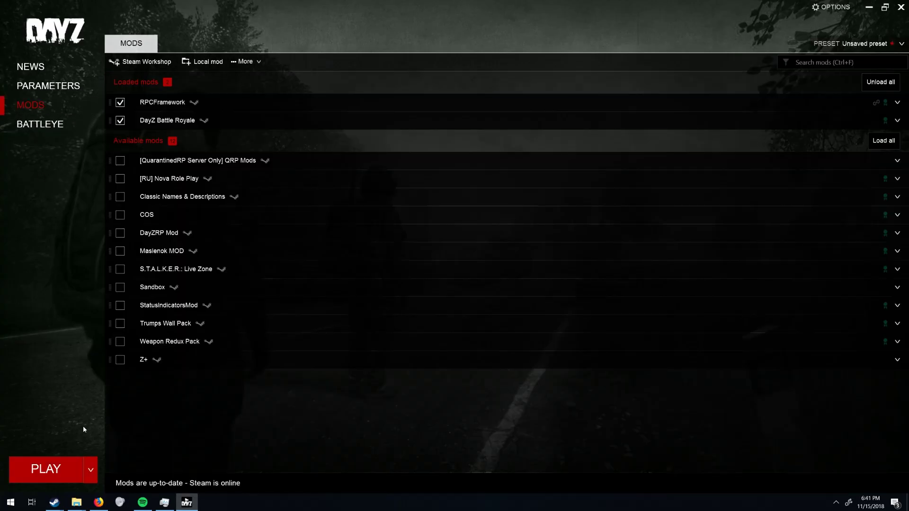
pyautogui.rightClick(166, 122)
pyautogui.click(206, 144)
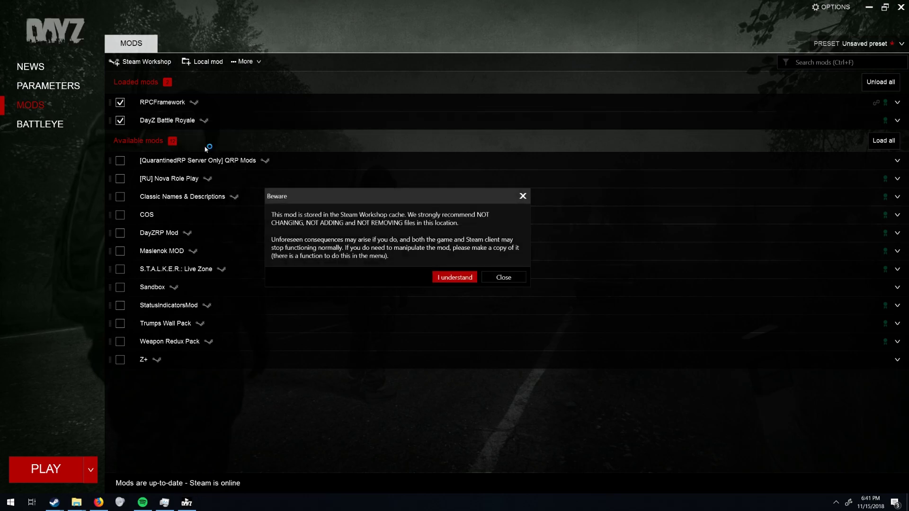
pyautogui.click(467, 280)
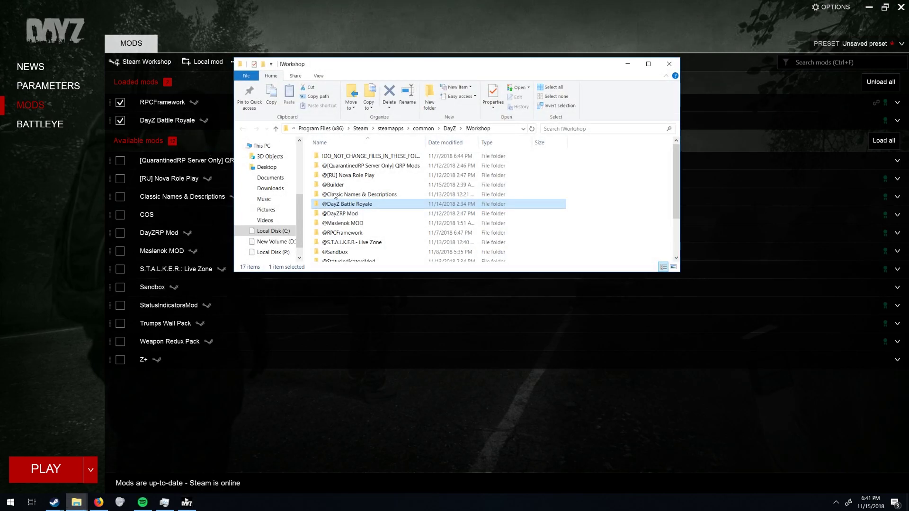
pyautogui.doubleClick(557, 63)
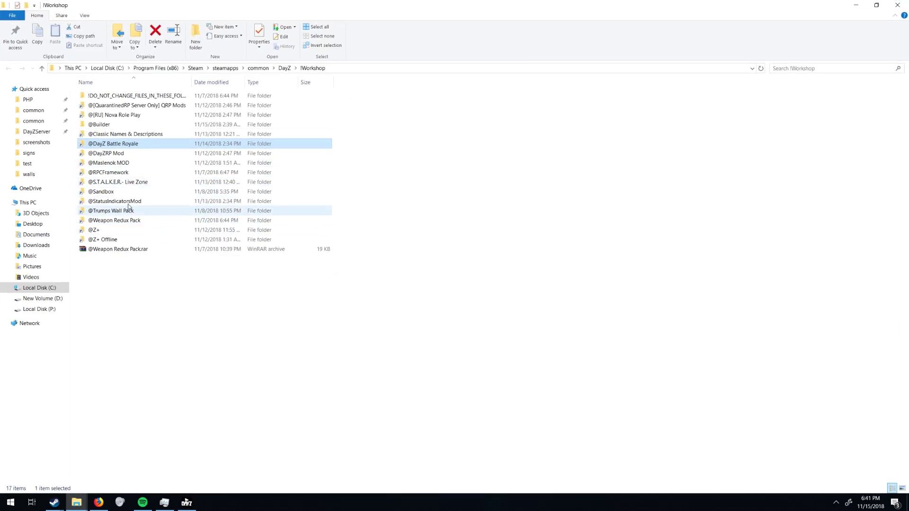
pyautogui.click(120, 124)
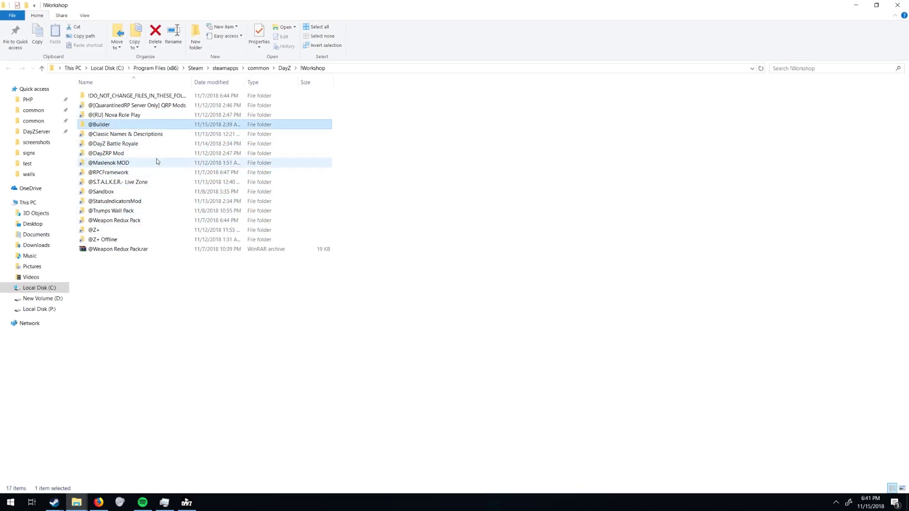
pyautogui.hotkey('ctrl', 'c')
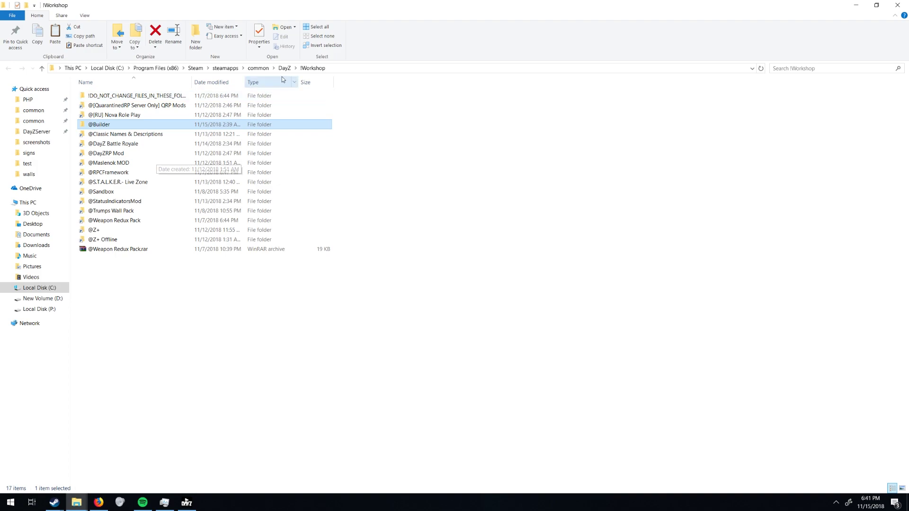
pyautogui.click(284, 69)
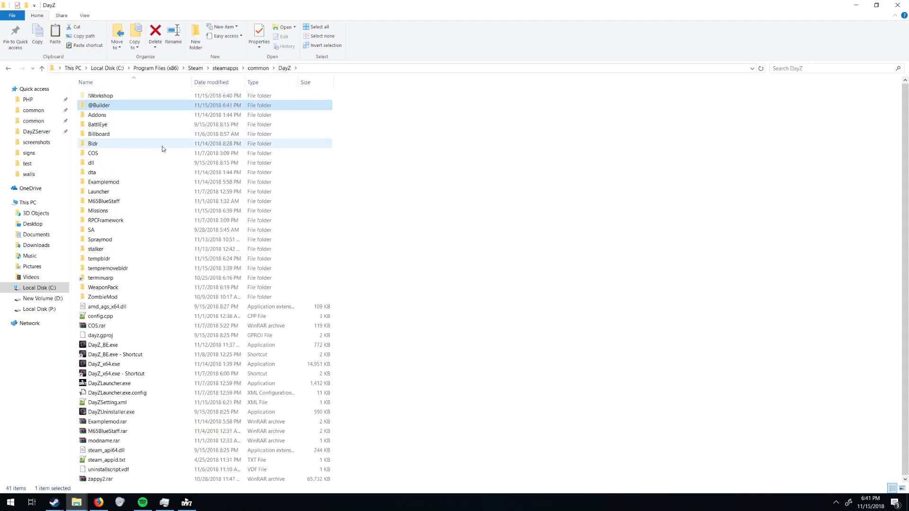
pyautogui.hotkey('ctrl', 'v')
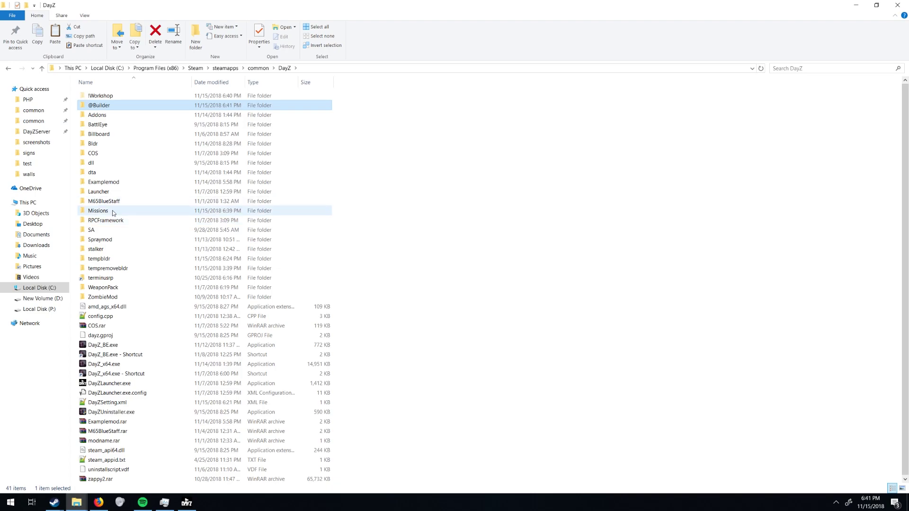
# Open the Builder mod's page via DayZ Workshop > Your Files > Files you've posted.
pyautogui.moveTo(54, 502)
pyautogui.moveTo(50, 461)
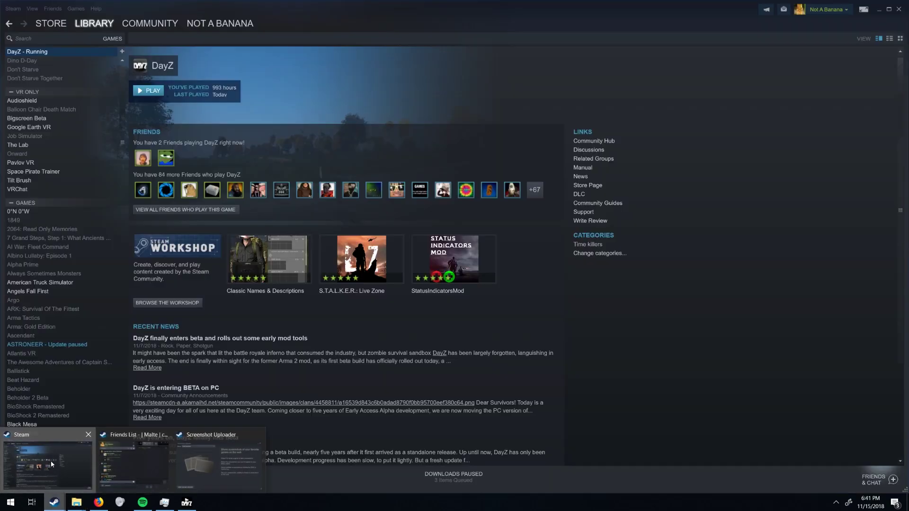
pyautogui.click(57, 465)
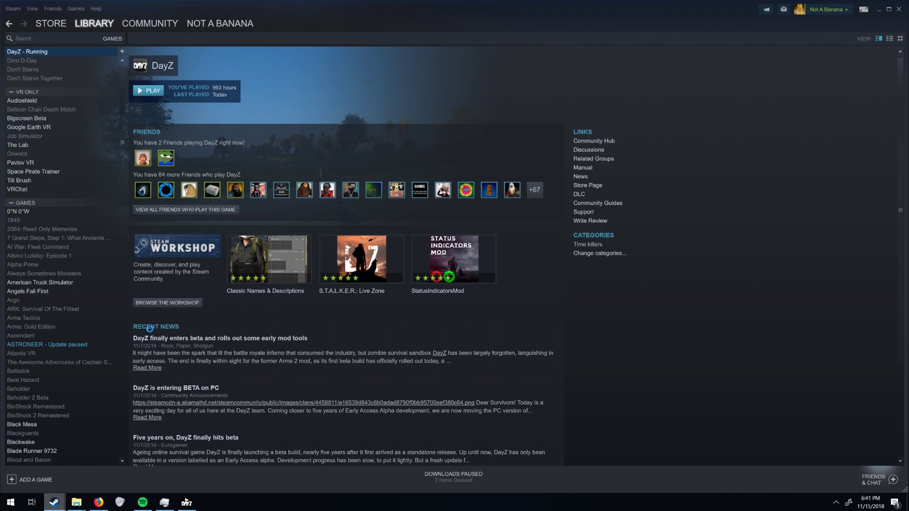
pyautogui.click(161, 304)
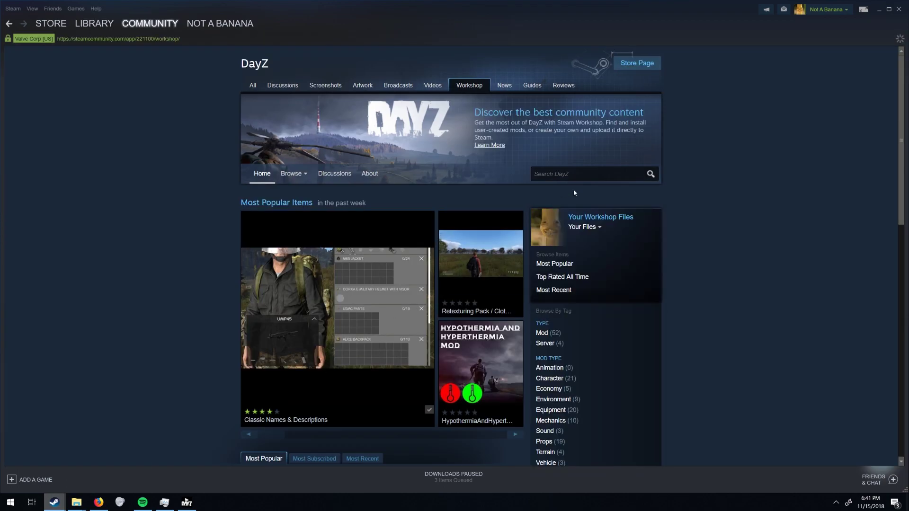
pyautogui.click(583, 227)
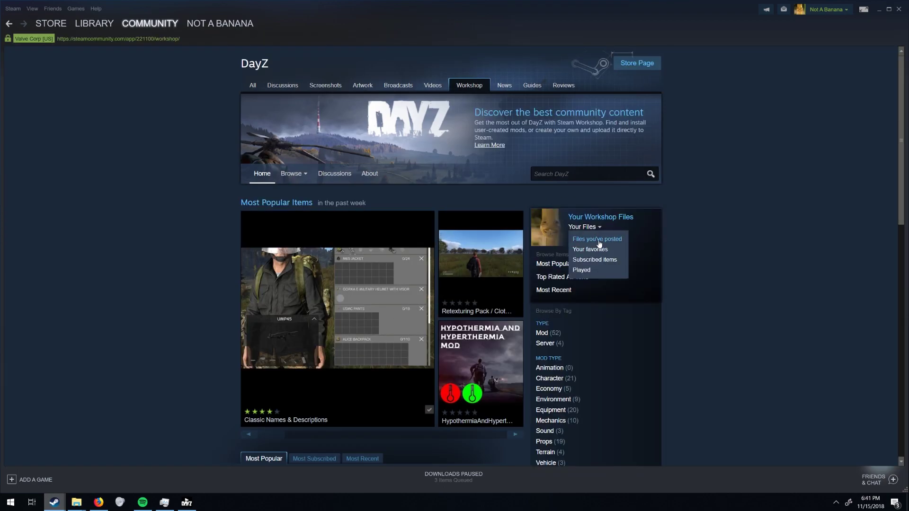
pyautogui.click(596, 239)
pyautogui.click(276, 231)
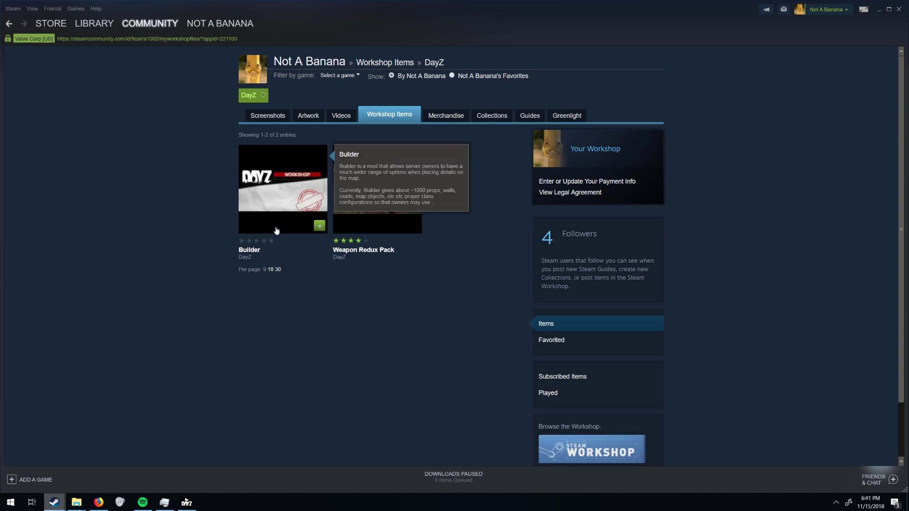
pyautogui.scroll(-4, 287, 312)
pyautogui.scroll(-1, 285, 349)
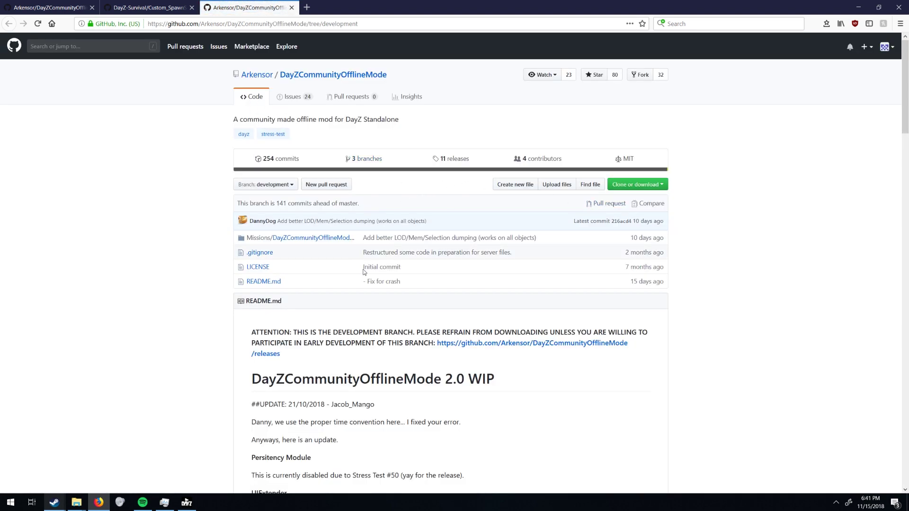
# Download the DayZCommunityOfflineMode development branch as a ZIP and open it in WinRAR.
pyautogui.scroll(-5, 490, 418)
pyautogui.scroll(4, 509, 229)
pyautogui.click(635, 186)
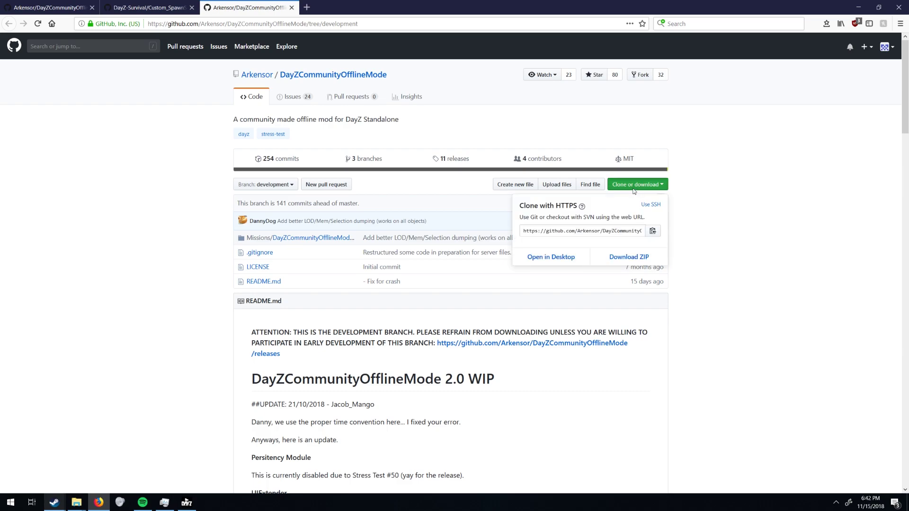
pyautogui.click(629, 257)
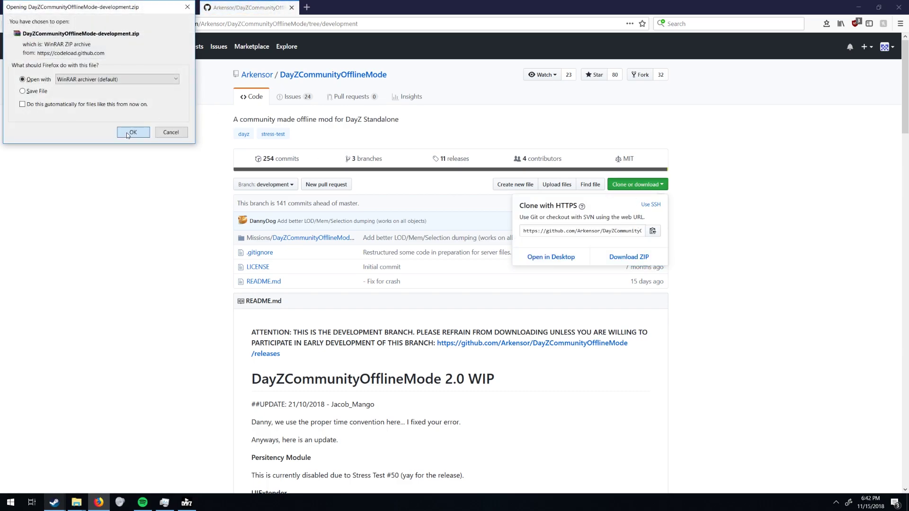
pyautogui.click(128, 135)
pyautogui.moveTo(76, 502)
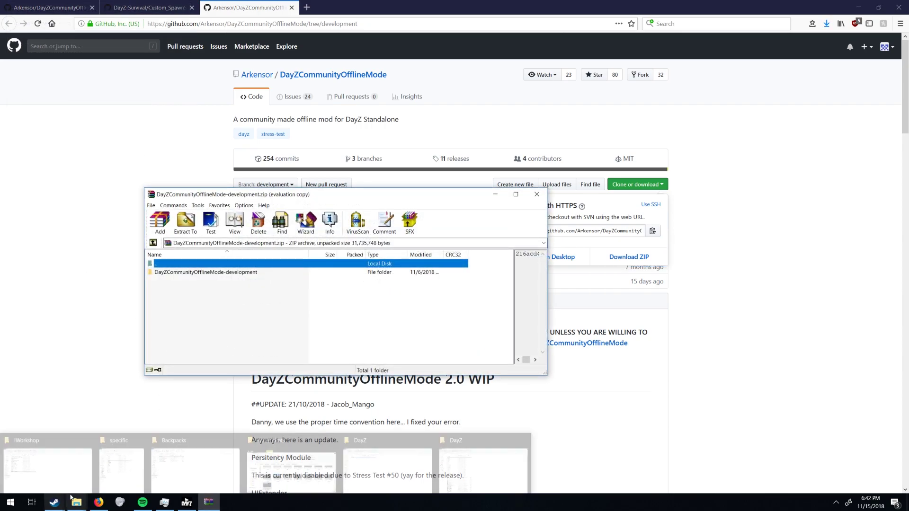
# Navigate from the !Workshop folder through common > DayZ into the Missions folder.
pyautogui.click(47, 465)
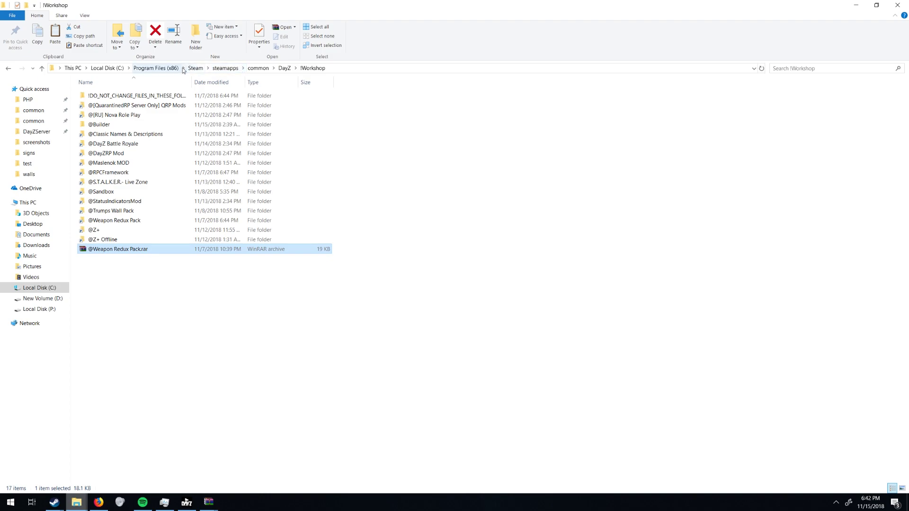
pyautogui.click(284, 67)
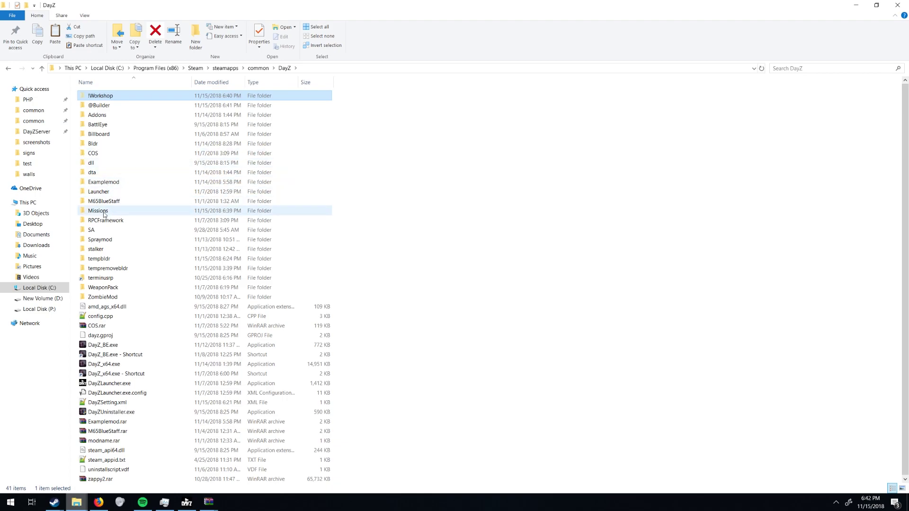
pyautogui.doubleClick(109, 212)
pyautogui.doubleClick(258, 68)
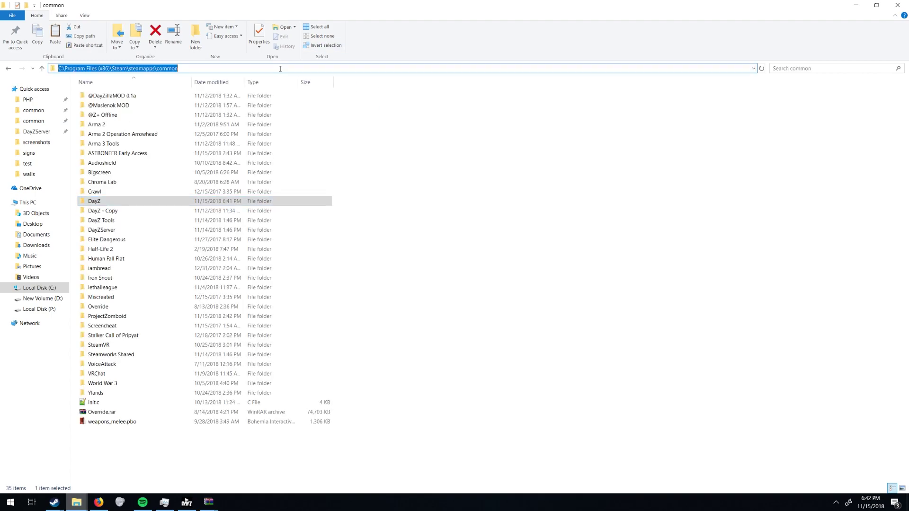
pyautogui.doubleClick(102, 201)
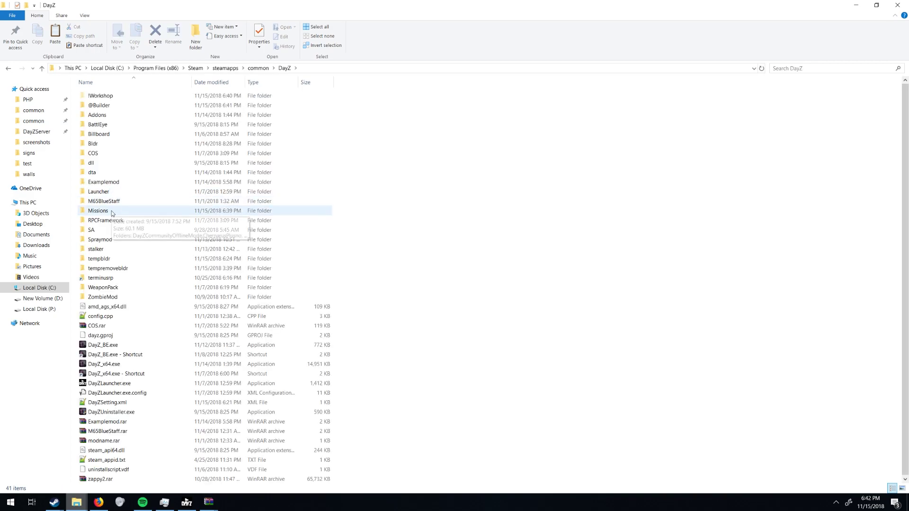
pyautogui.doubleClick(112, 213)
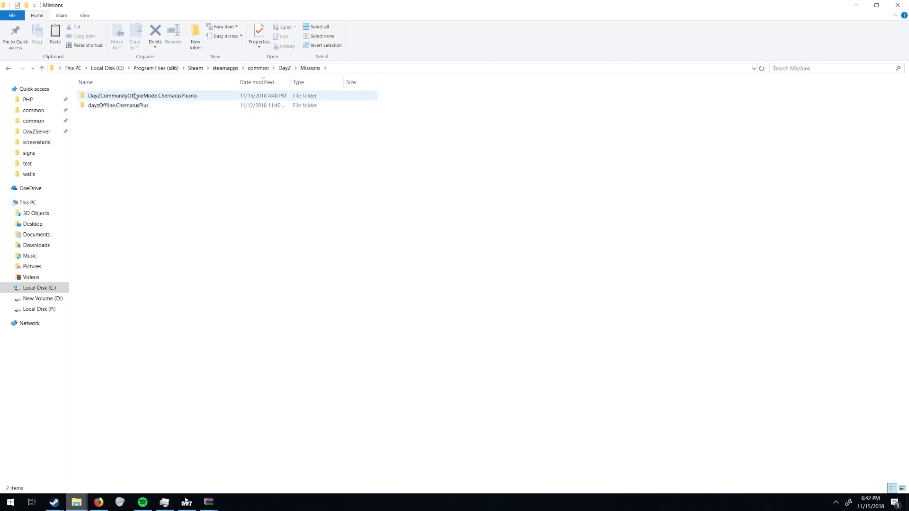
# Drag DayZCommunityOfflineMode.ChernarusPlus from the archive's development > Missions folder into DayZ's Missions folder.
pyautogui.moveTo(209, 502)
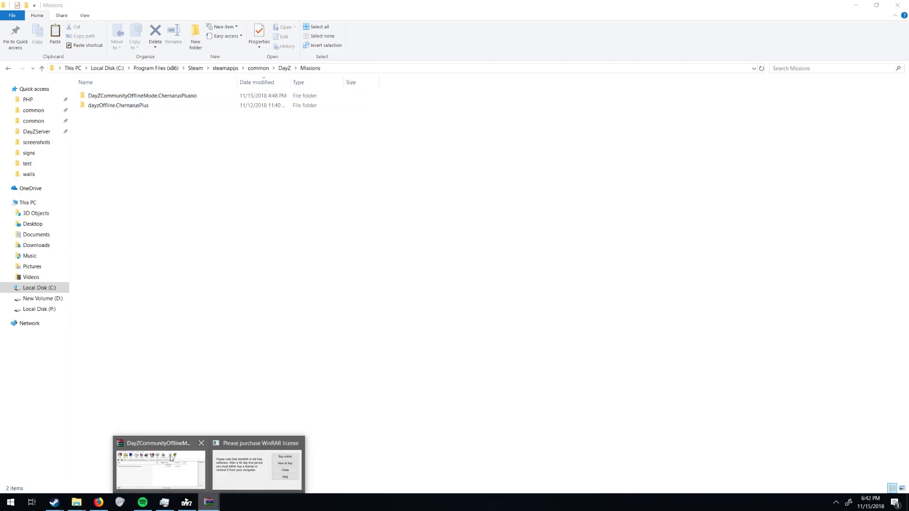
pyautogui.click(237, 462)
pyautogui.doubleClick(198, 274)
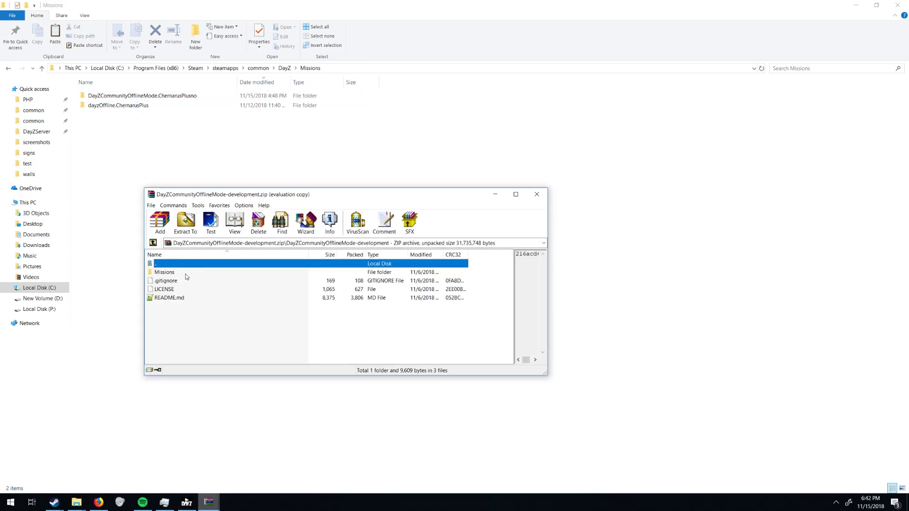
pyautogui.doubleClick(188, 273)
pyautogui.click(195, 273)
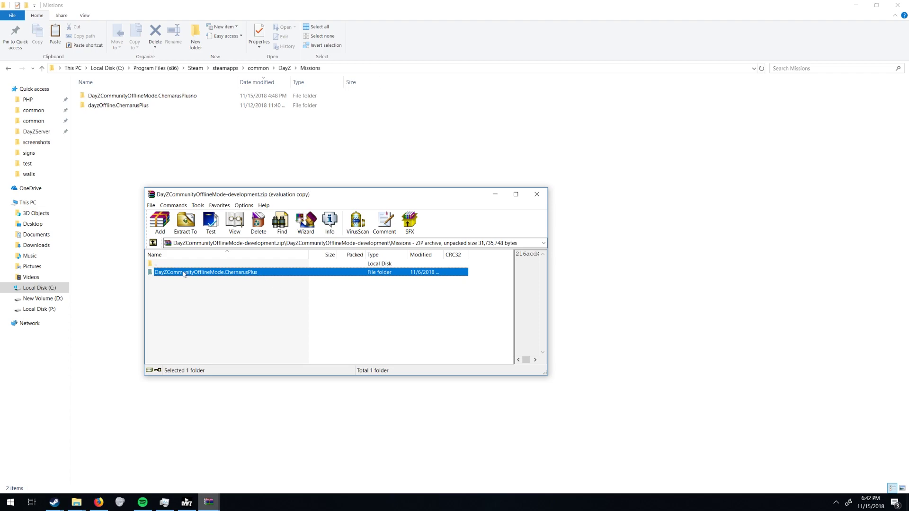
pyautogui.moveTo(238, 278); pyautogui.dragTo(407, 166)
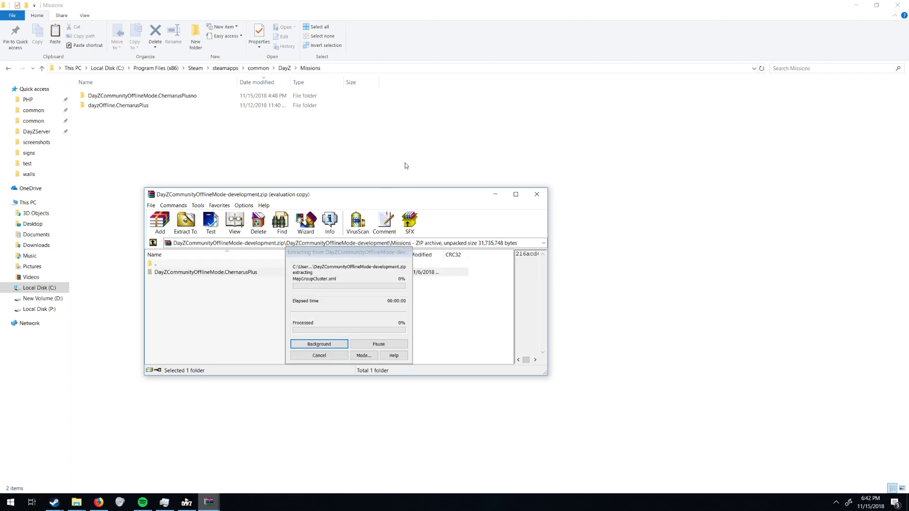
pyautogui.click(489, 257)
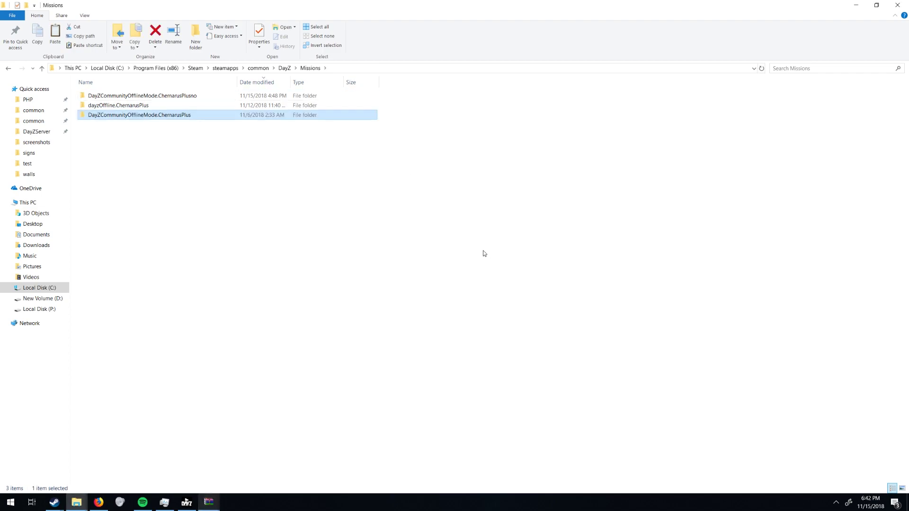
# Open DayZCommunityOfflineMode.bat from the new ChernarusPlus folder for editing.
pyautogui.doubleClick(148, 115)
pyautogui.click(141, 191)
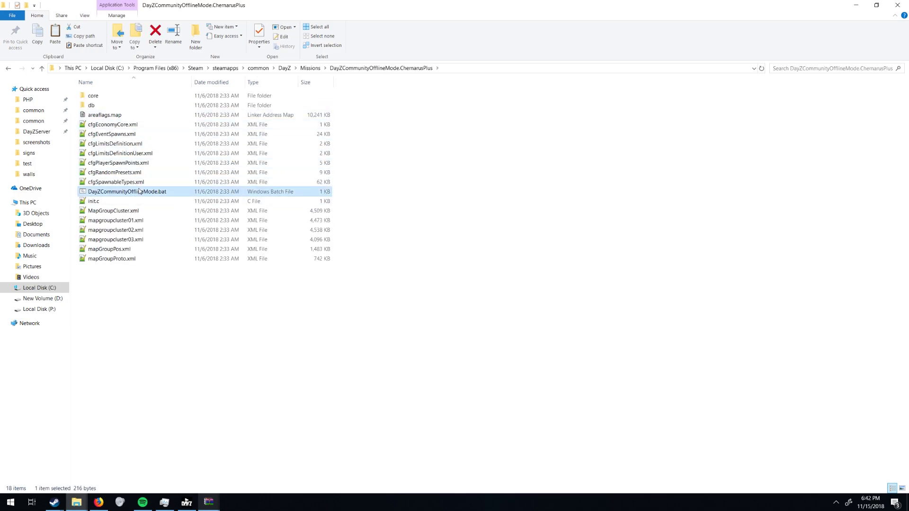
pyautogui.rightClick(142, 192)
pyautogui.click(162, 207)
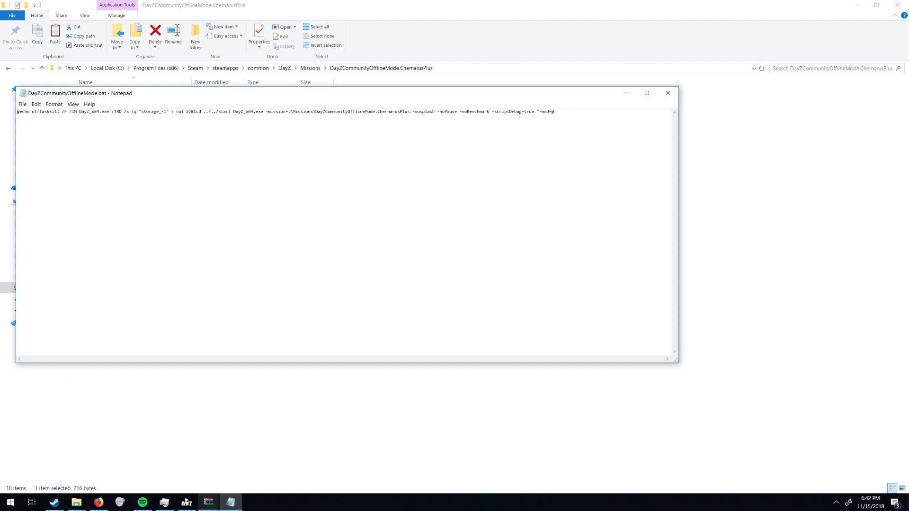
pyautogui.write('uilder')
pyautogui.click(572, 114)
pyautogui.doubleClick(577, 114)
pyautogui.click(626, 93)
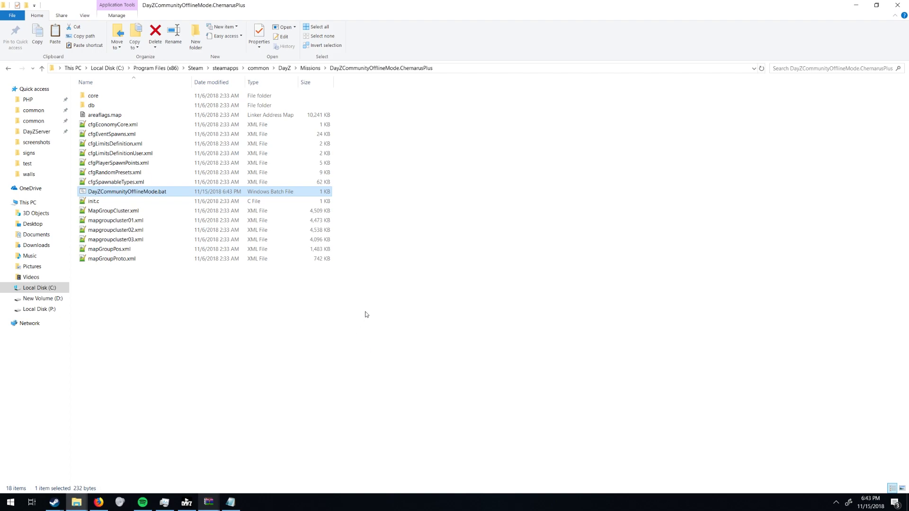
pyautogui.press('Return')
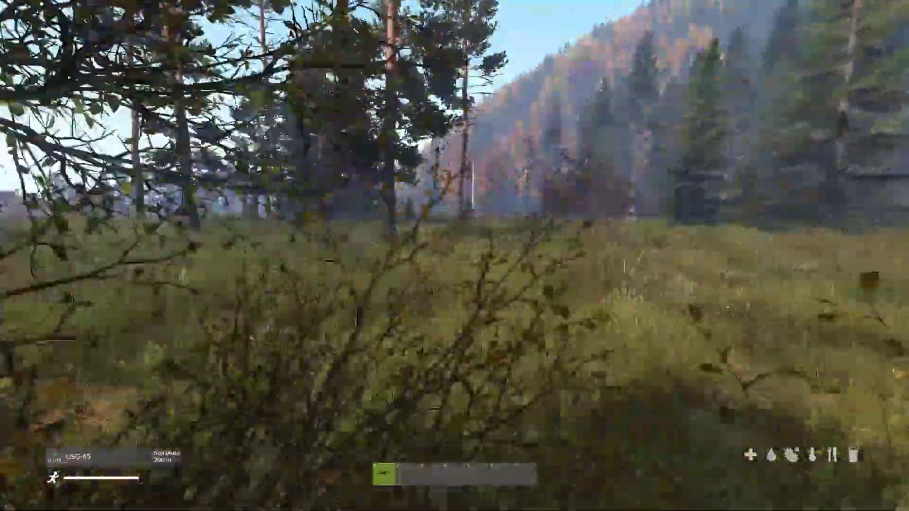
# Once the offline Chernarus session loads, run the survivor forward toward the road with W.
pyautogui.press('w')
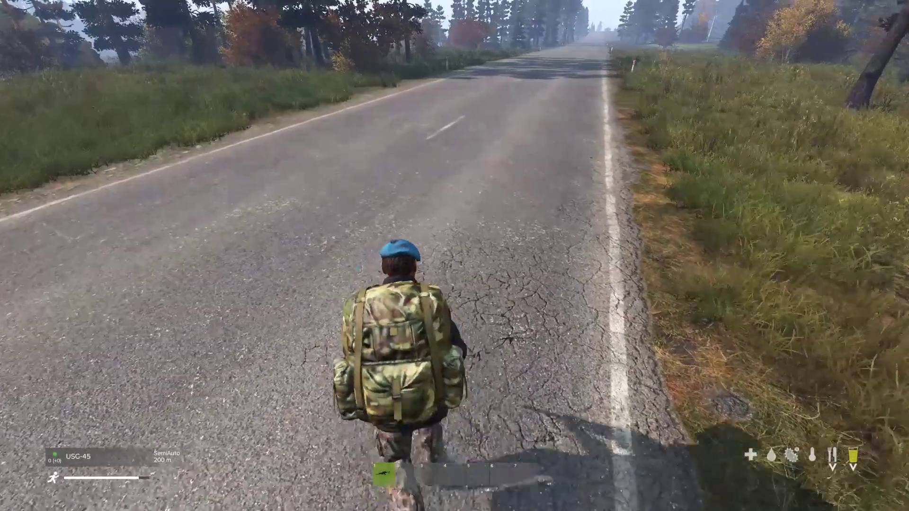
# Open the Community Offline Mode Tools side panel with Y while standing on the road.
pyautogui.press('y')
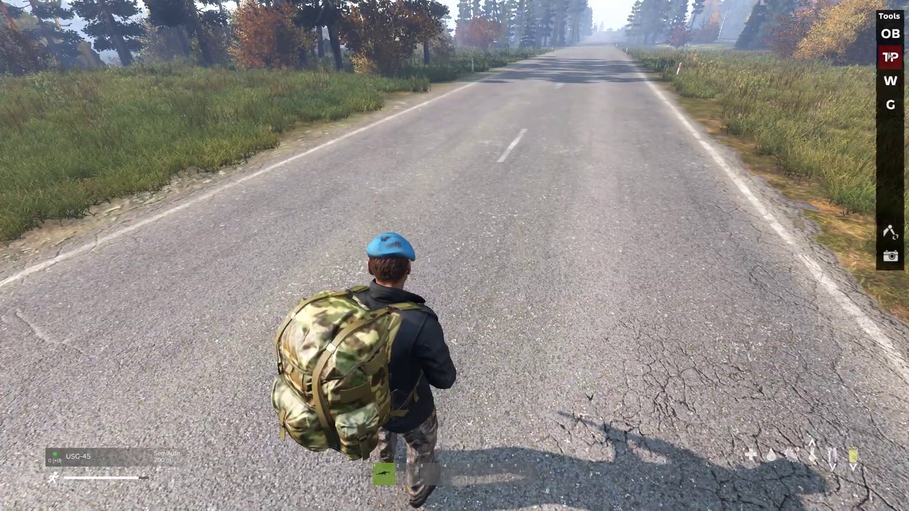
# Teleport the survivor to Airport Balota from the offline mode's teleport list, then resume play.
pyautogui.click(898, 115)
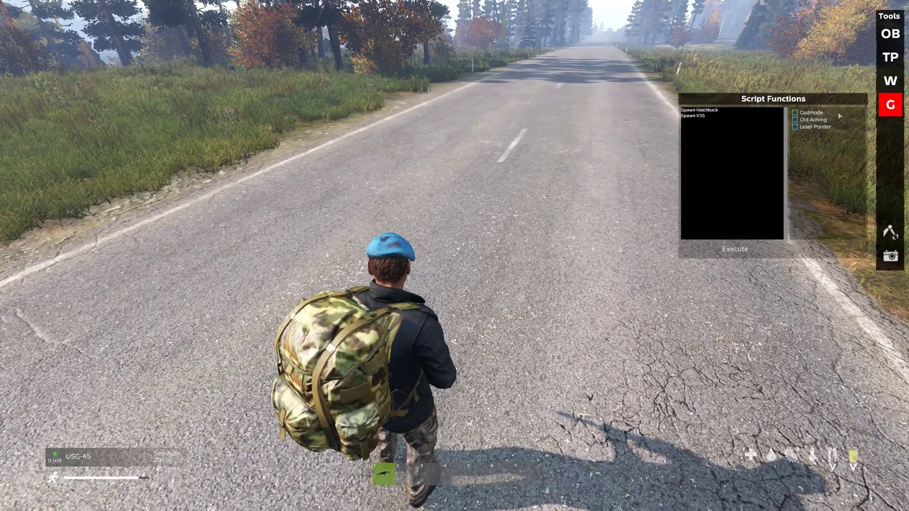
pyautogui.click(888, 114)
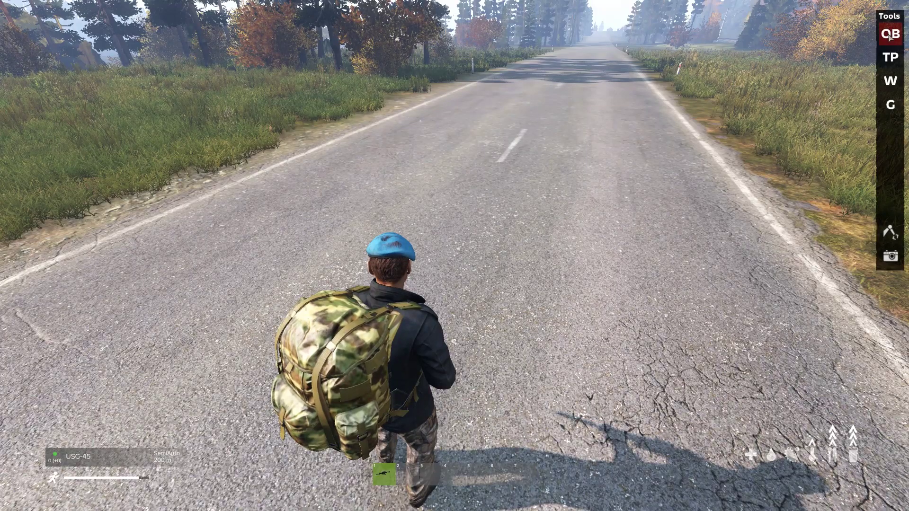
pyautogui.click(898, 61)
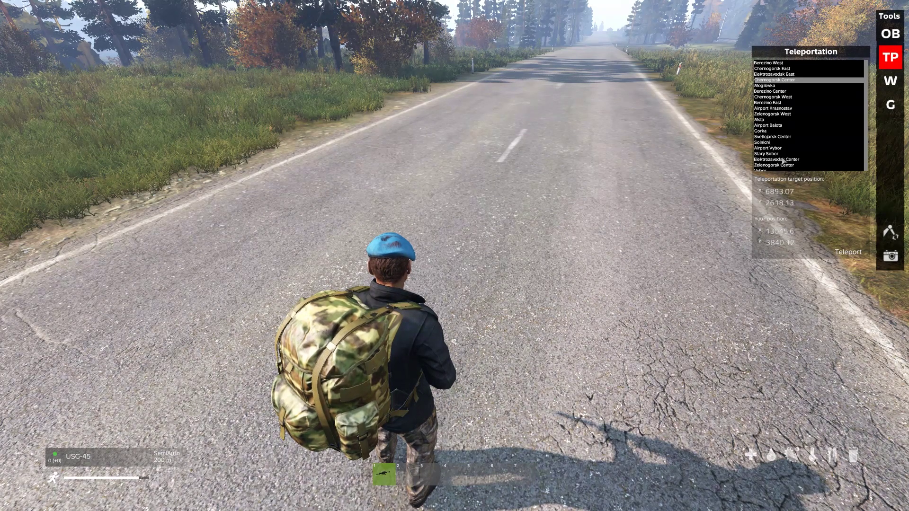
pyautogui.click(781, 192)
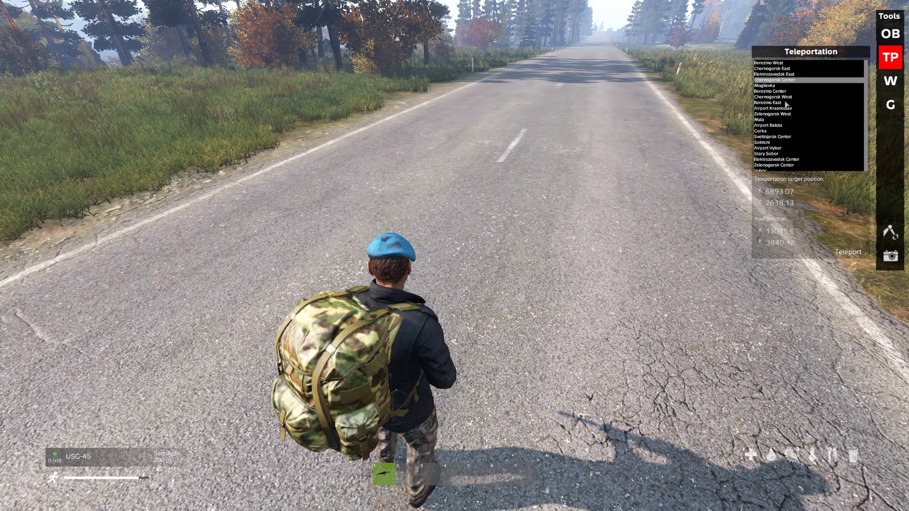
pyautogui.click(814, 198)
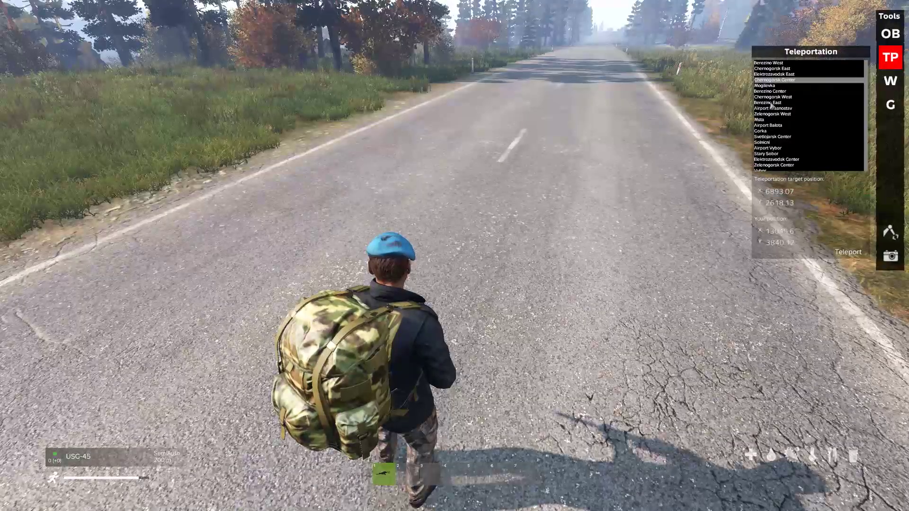
pyautogui.click(847, 253)
pyautogui.press('Escape')
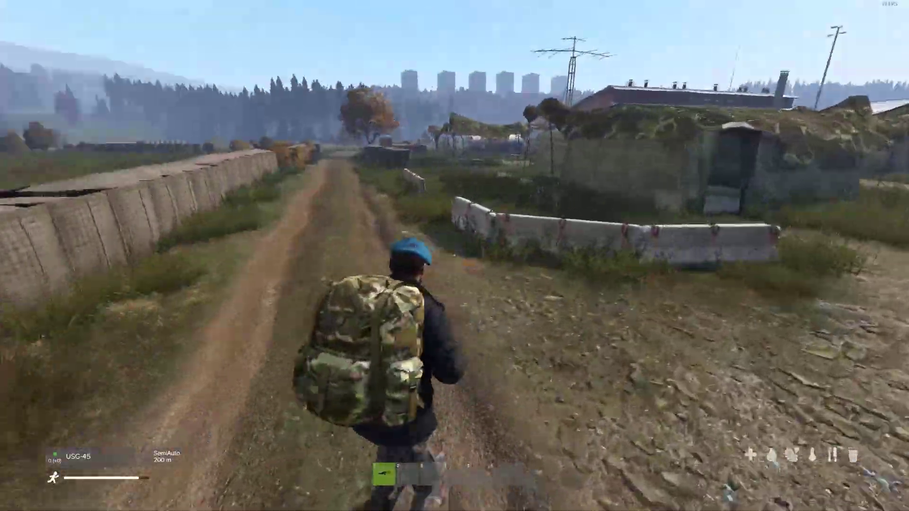
# Switch to first-person view while running into the base, then lift the free camera above the field.
pyautogui.press('KP_Enter')
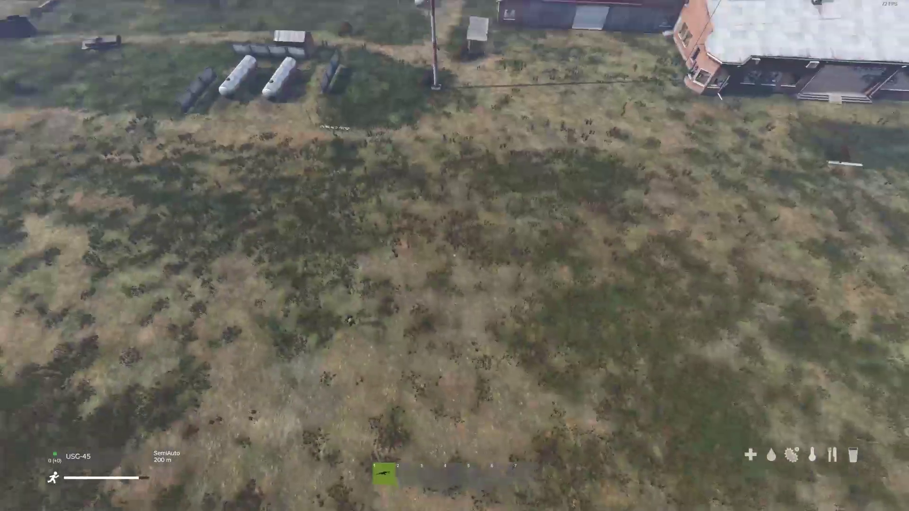
pyautogui.press('y')
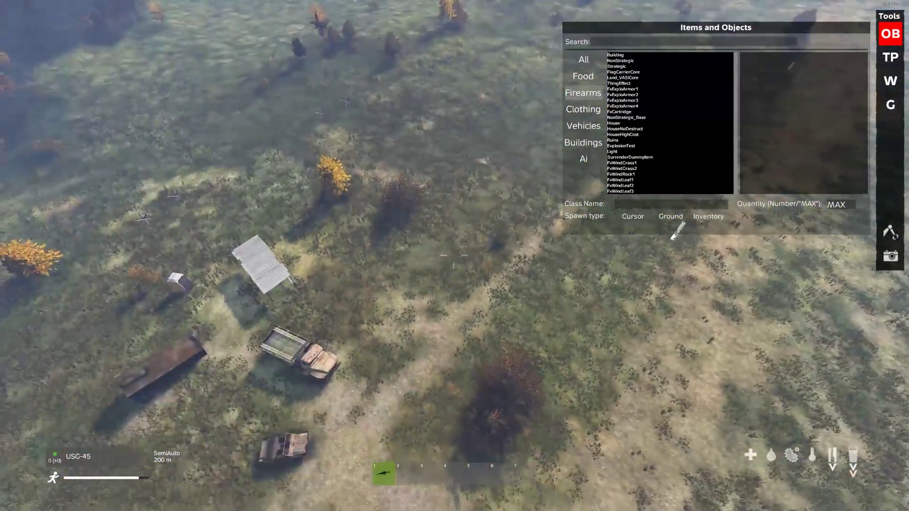
# Search 'atc' and spawn Land_Mil_ATC_Small at the cursor on the grass field.
pyautogui.click(641, 43)
pyautogui.write('atc')
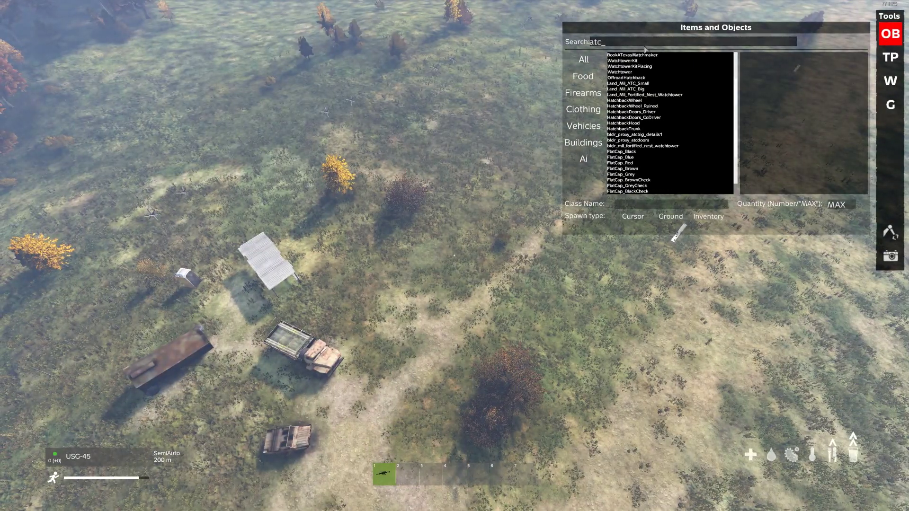
pyautogui.click(638, 85)
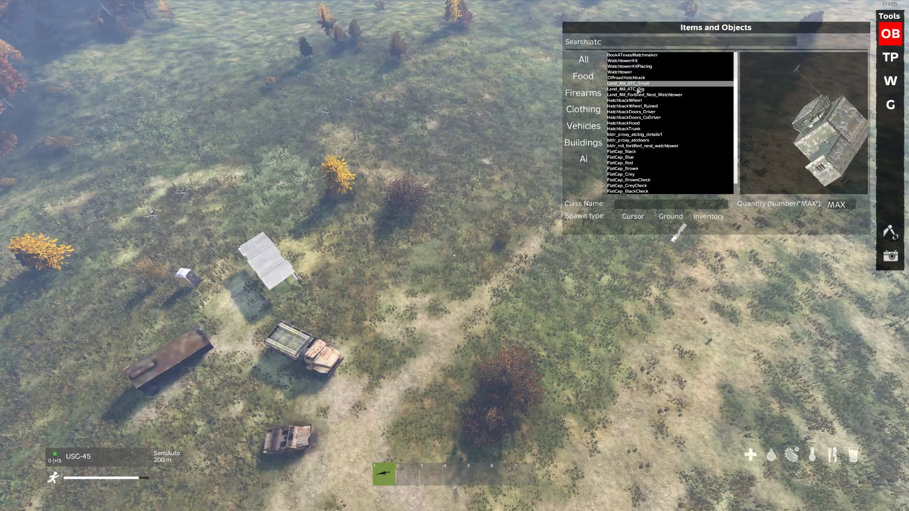
pyautogui.click(638, 89)
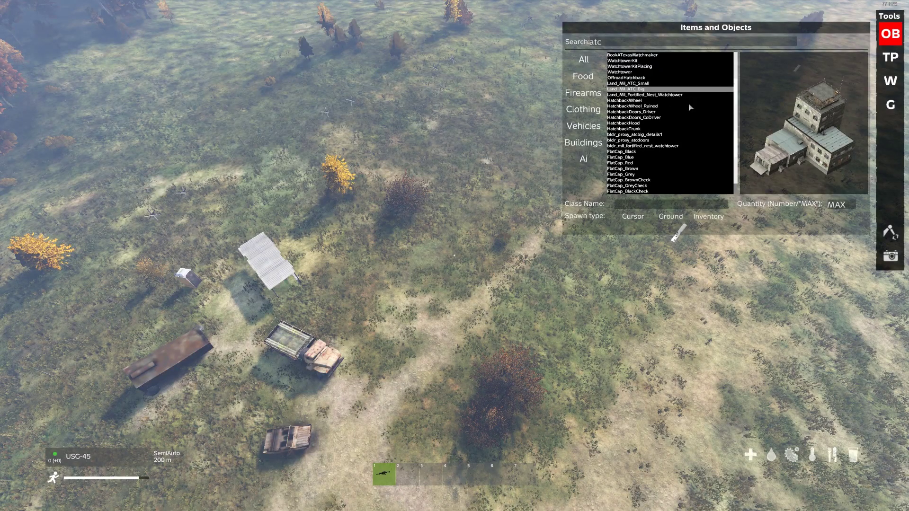
pyautogui.click(638, 84)
pyautogui.click(633, 217)
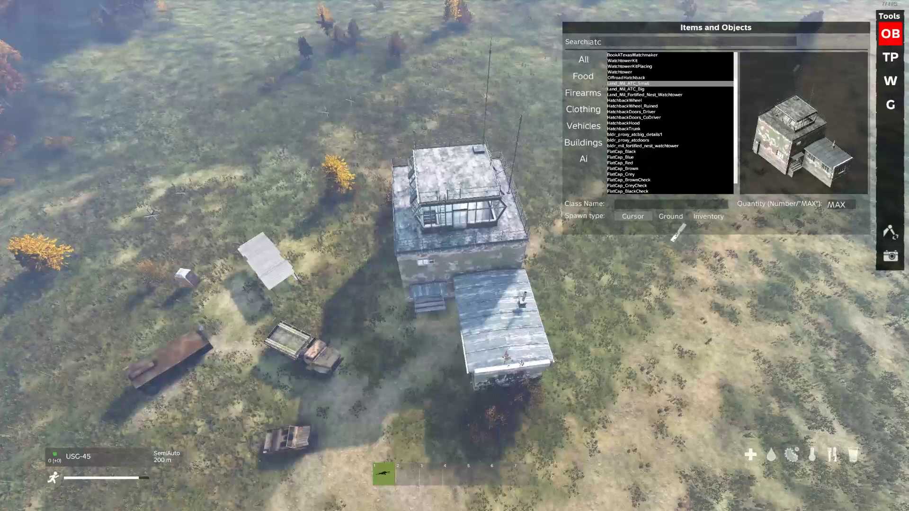
pyautogui.press('w')
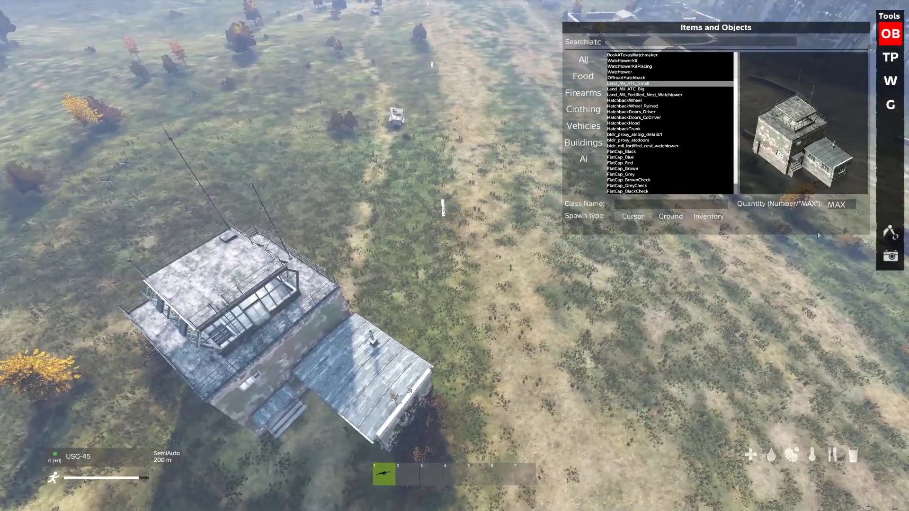
# Drag the ATC building across the field and set its Pos X to 5084.2 in Object Info.
pyautogui.click(890, 232)
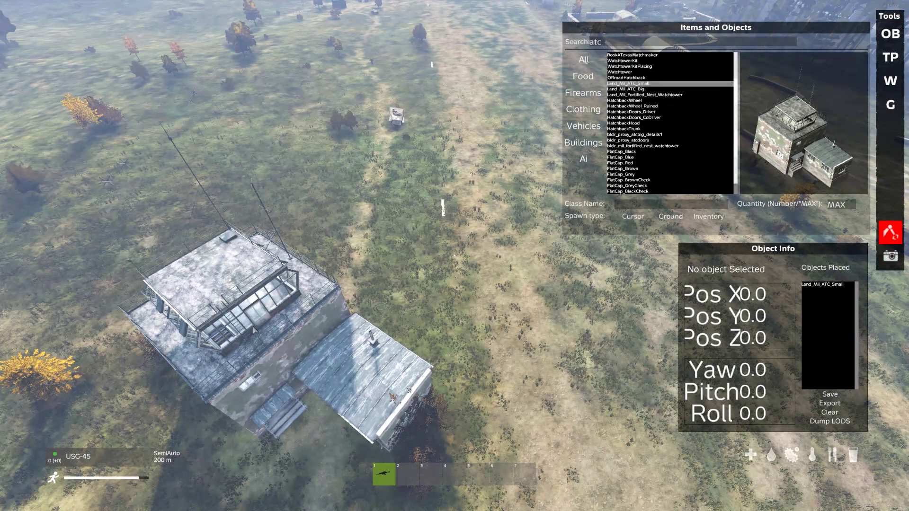
pyautogui.moveTo(254, 330); pyautogui.dragTo(316, 196)
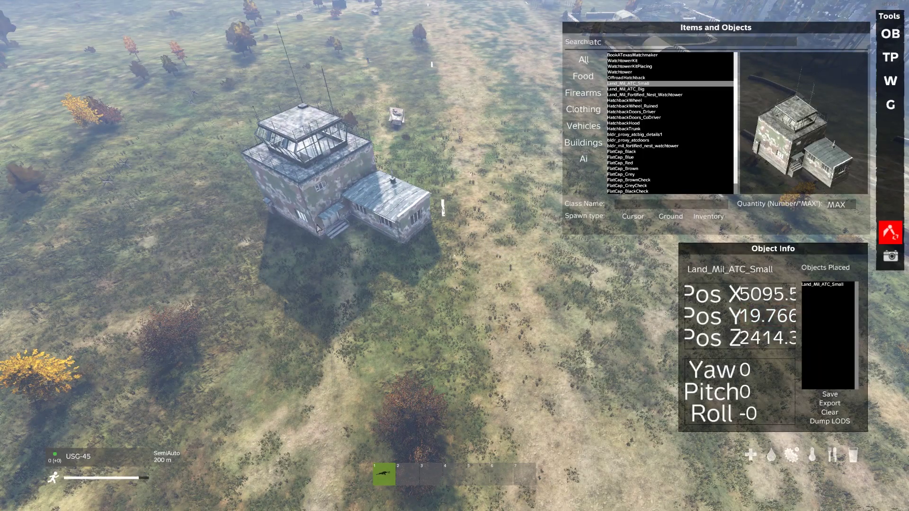
pyautogui.moveTo(317, 228); pyautogui.dragTo(350, 246)
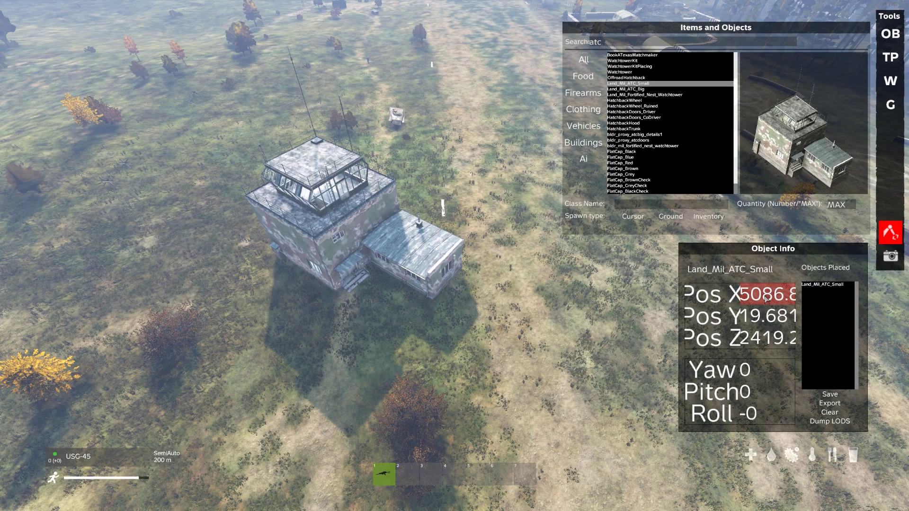
pyautogui.press('BackSpace')
pyautogui.press('BackSpace')
pyautogui.press('BackSpace')
pyautogui.press('BackSpace')
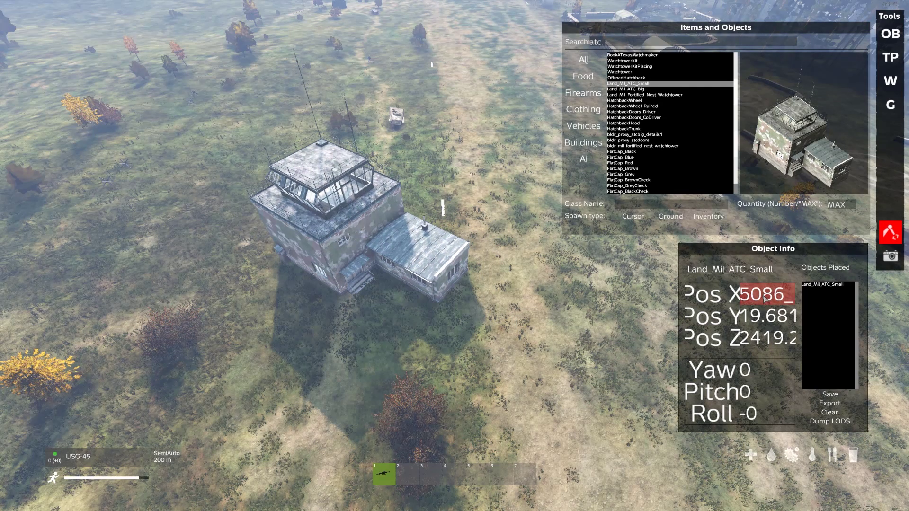
pyautogui.press('BackSpace')
pyautogui.write('4')
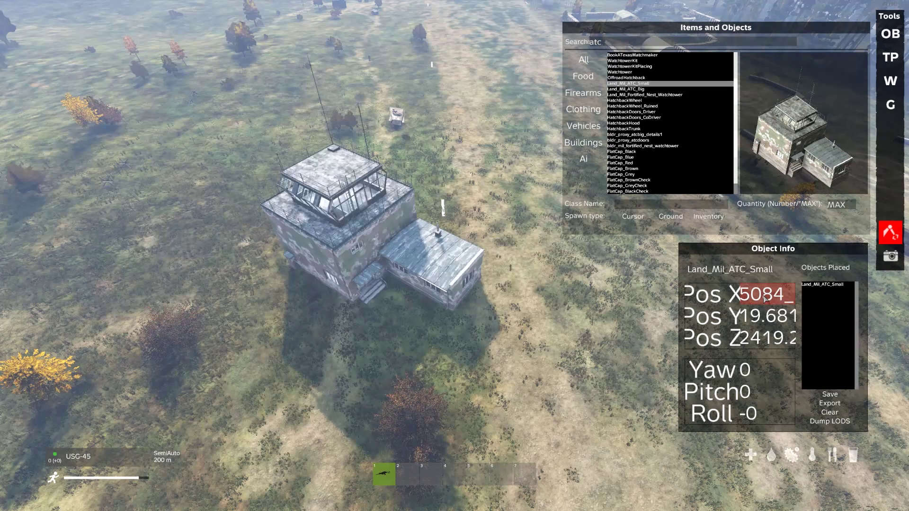
pyautogui.press('BackSpace')
pyautogui.write('4')
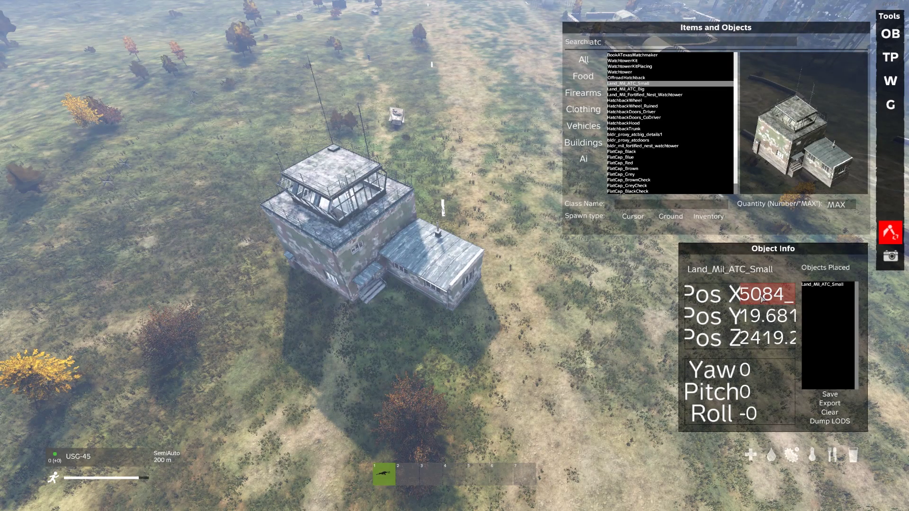
pyautogui.write('.2')
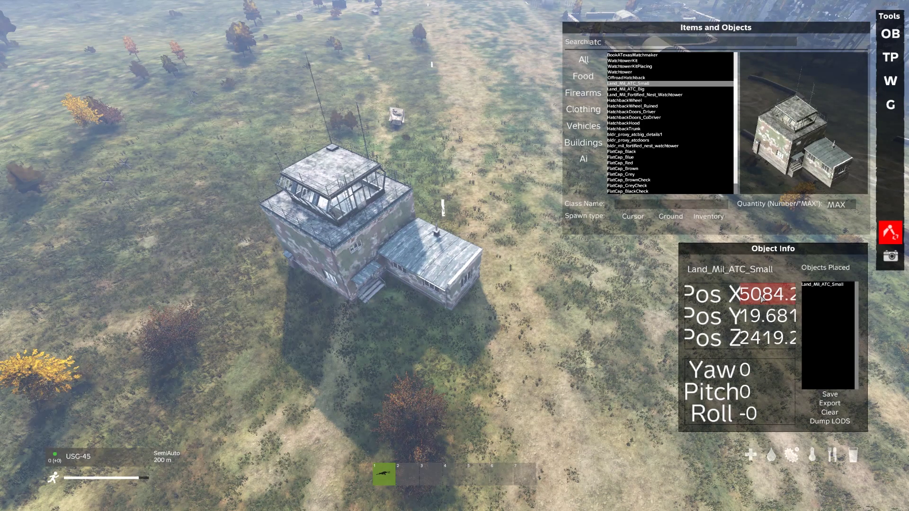
# Fine-tune the tower to X 5082.9, Y 19.531, yaw -22, pitch -2, roll 2.
pyautogui.scroll(-3, 762, 299)
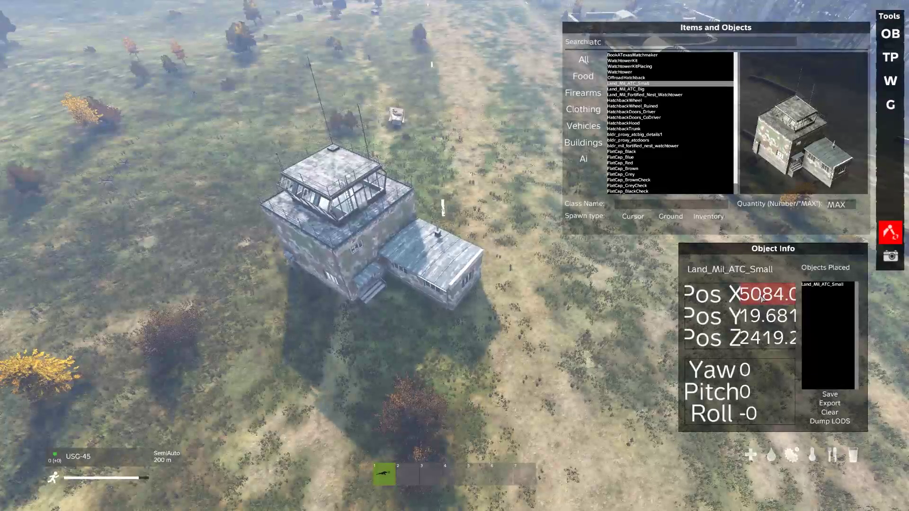
pyautogui.scroll(-4, 763, 298)
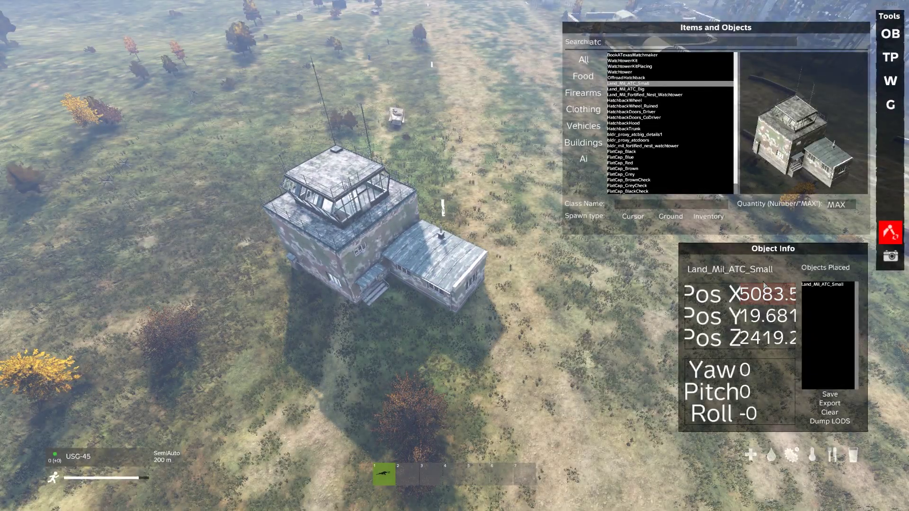
pyautogui.scroll(-6, 763, 294)
pyautogui.scroll(-3, 763, 317)
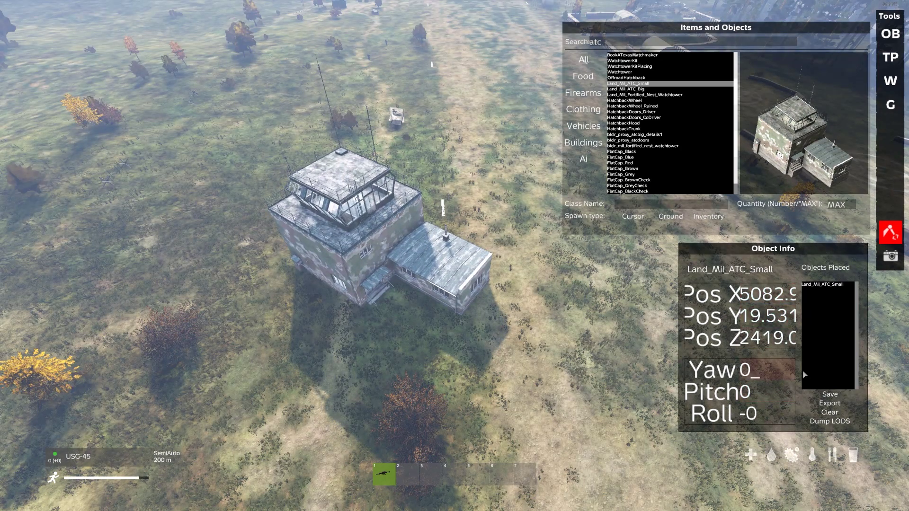
pyautogui.scroll(-20, 781, 372)
pyautogui.scroll(-4, 783, 388)
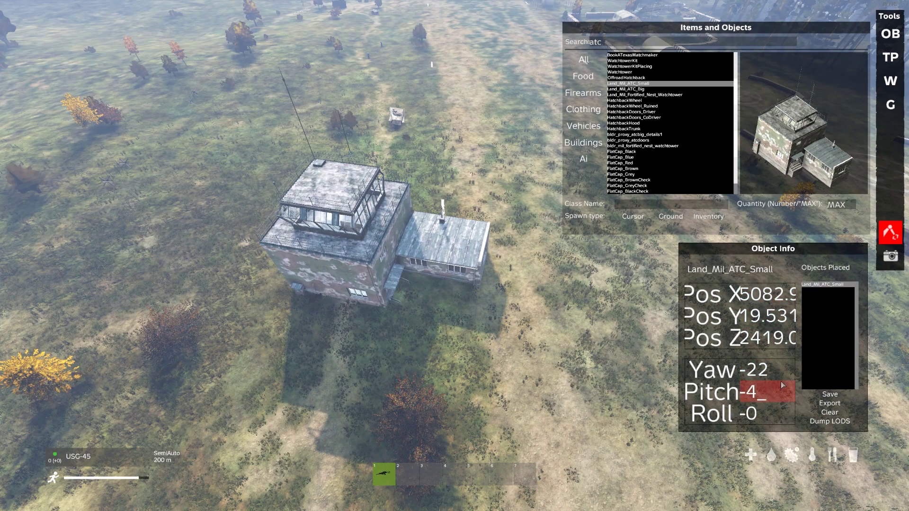
pyautogui.scroll(2, 783, 388)
pyautogui.scroll(-4, 775, 413)
pyautogui.scroll(7, 776, 414)
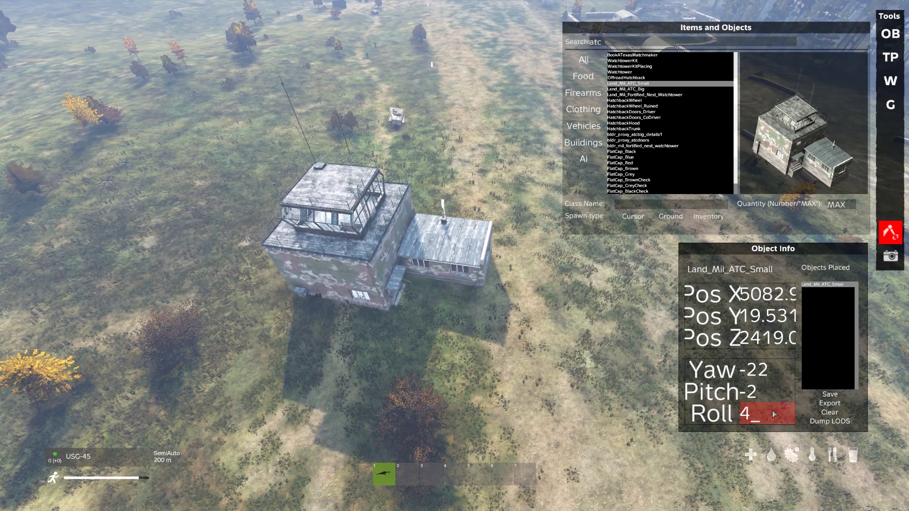
pyautogui.scroll(-2, 775, 414)
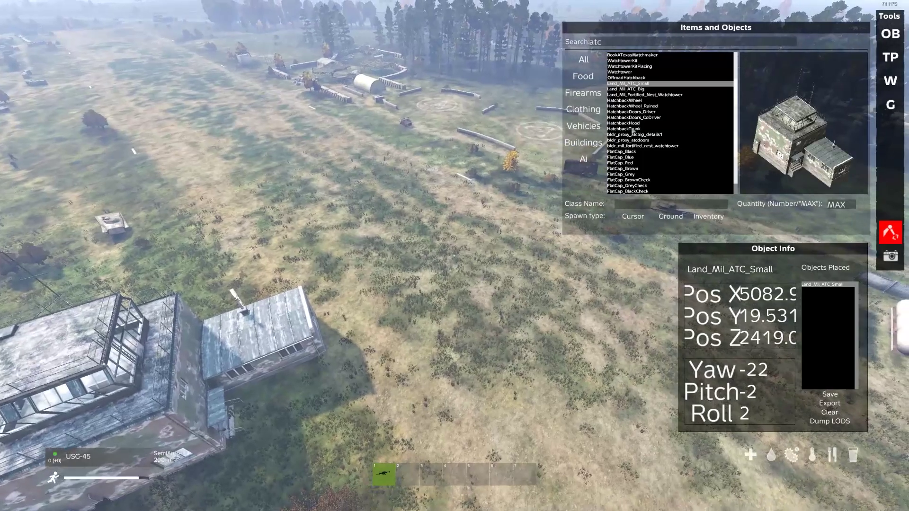
# Spawn a Land_Mil_ATC_Big tower and a second Land_Mil_ATC_Small at the cursor.
pyautogui.click(625, 89)
pyautogui.click(655, 214)
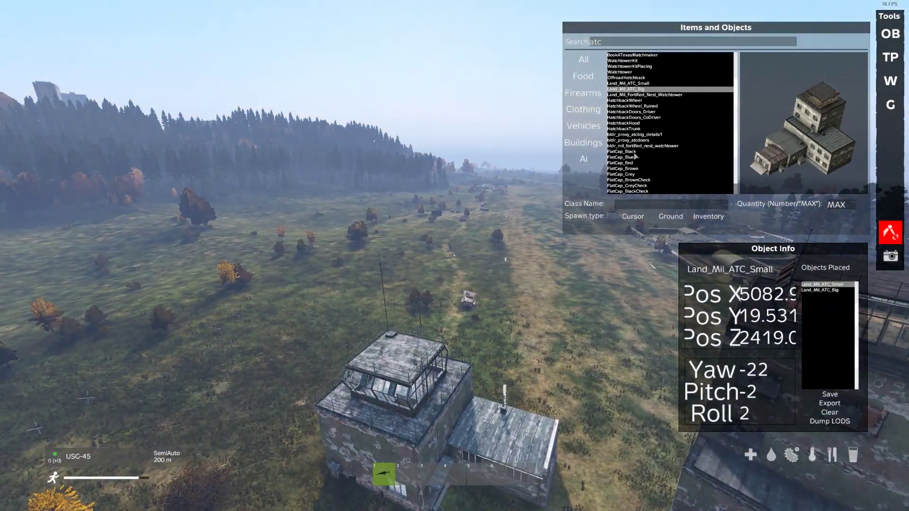
pyautogui.click(632, 112)
pyautogui.click(644, 217)
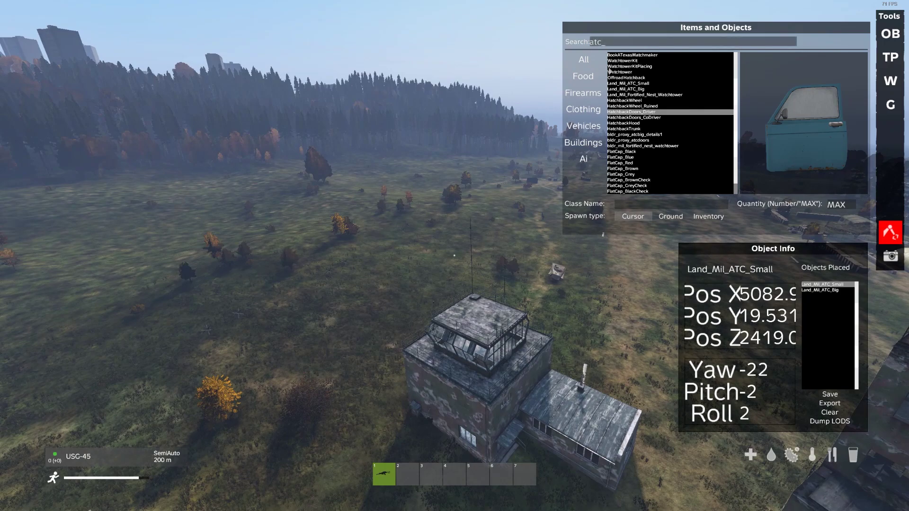
pyautogui.click(646, 83)
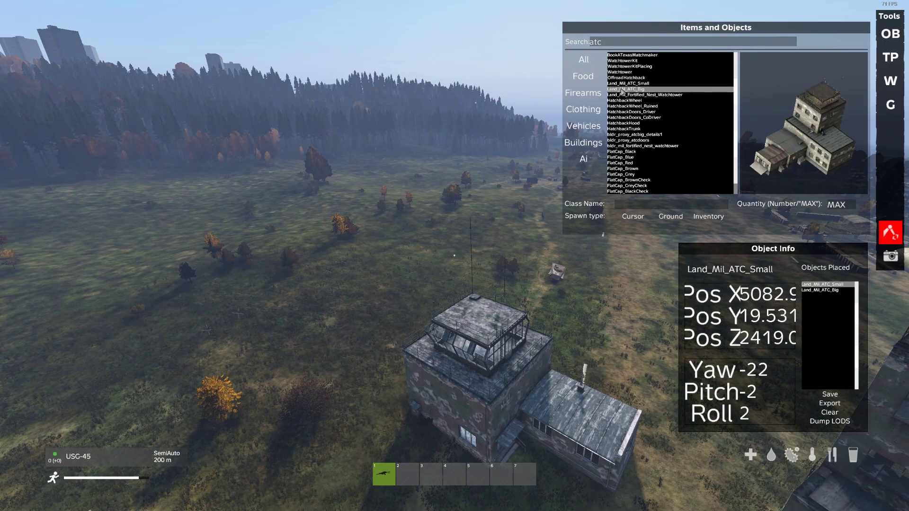
pyautogui.click(632, 216)
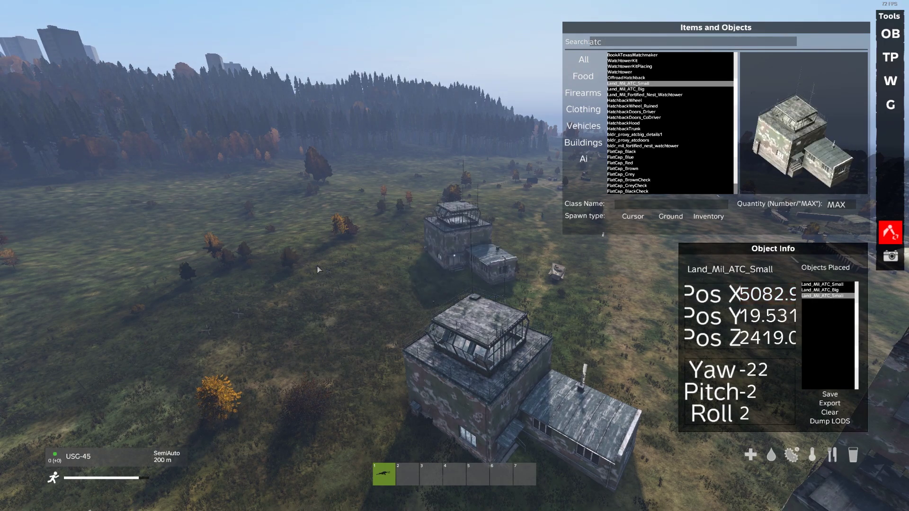
# Drag the newly spawned ATC buildings out into position across the airfield.
pyautogui.moveTo(318, 270); pyautogui.dragTo(874, 322)
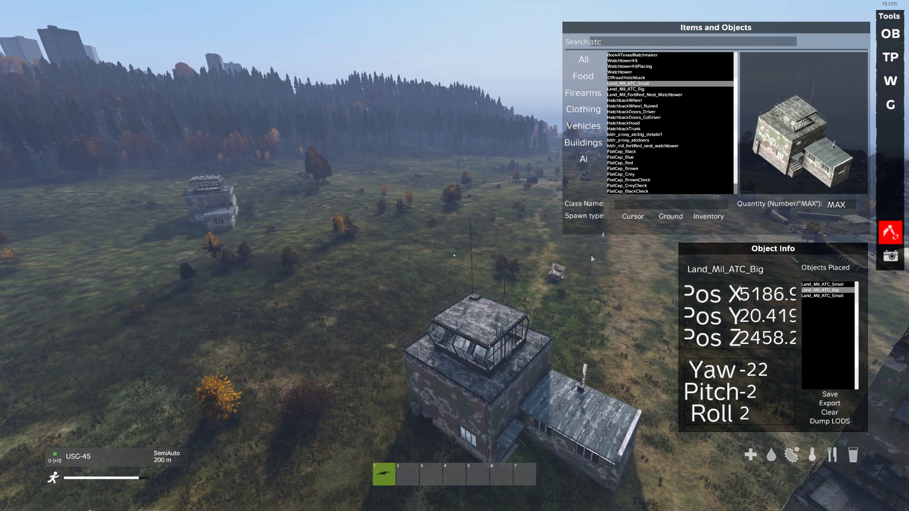
pyautogui.moveTo(591, 256); pyautogui.dragTo(610, 272)
pyautogui.moveTo(715, 316); pyautogui.dragTo(515, 318)
pyautogui.press('s')
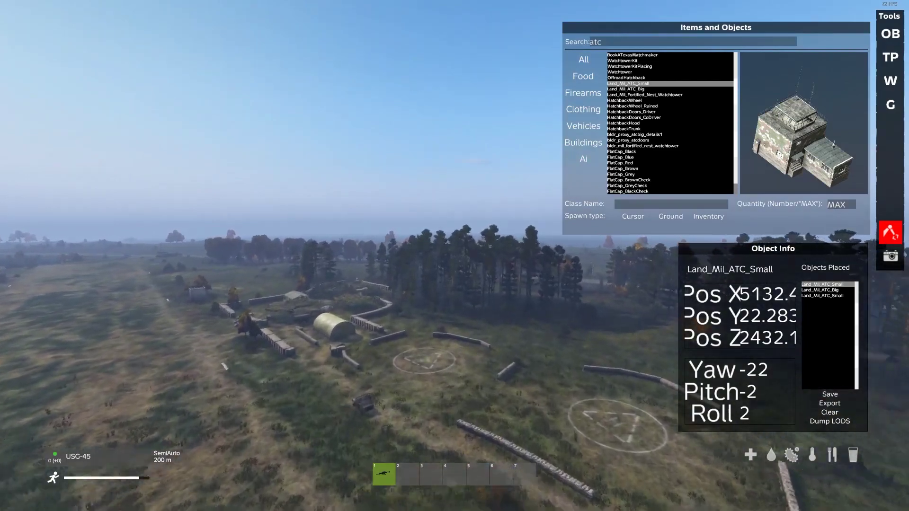
# Fly the camera down to the camouflaged fortified nest watchtower bunker and select it.
pyautogui.press('w')
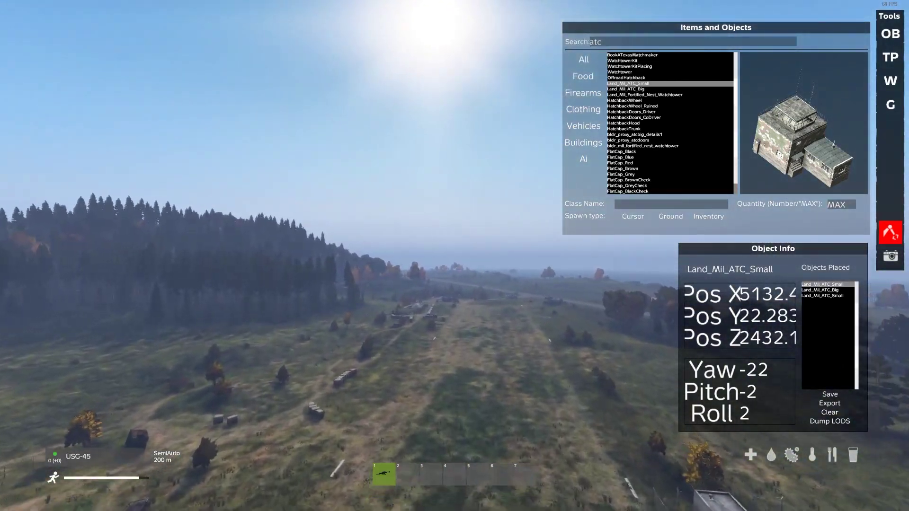
pyautogui.press('w')
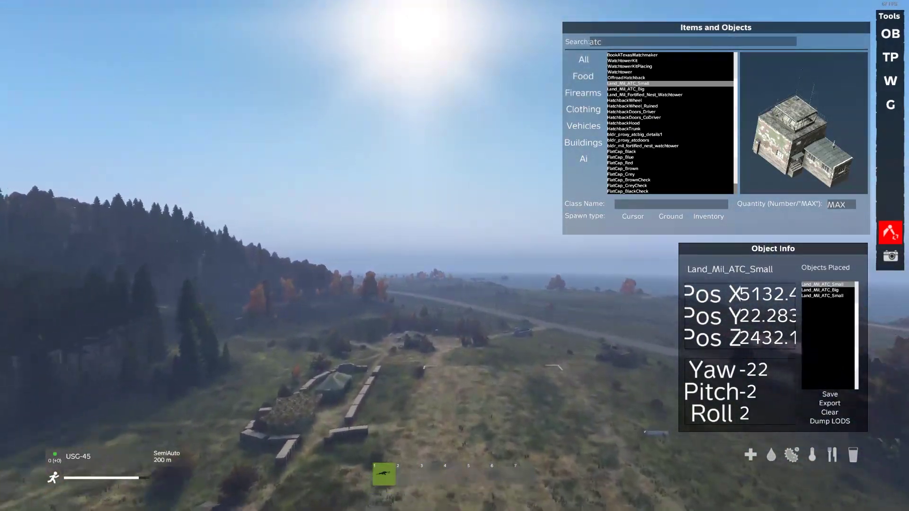
pyautogui.press('w')
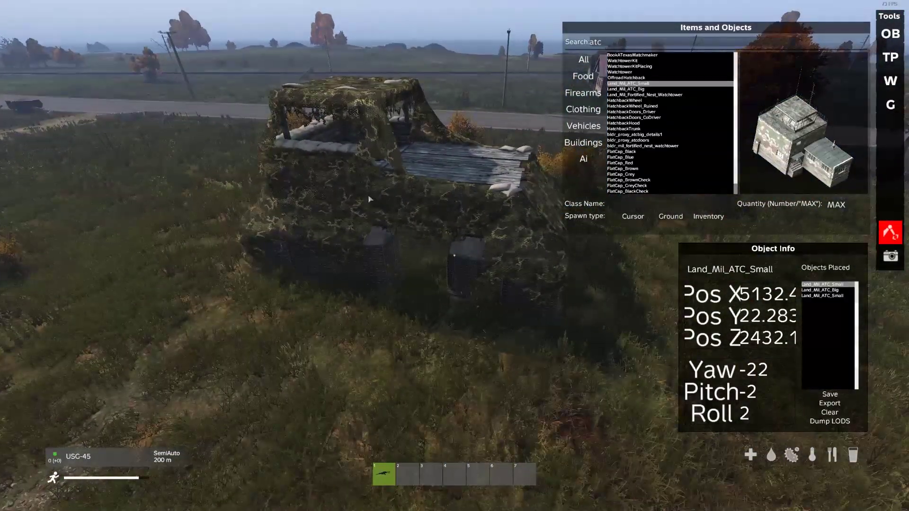
pyautogui.click(365, 226)
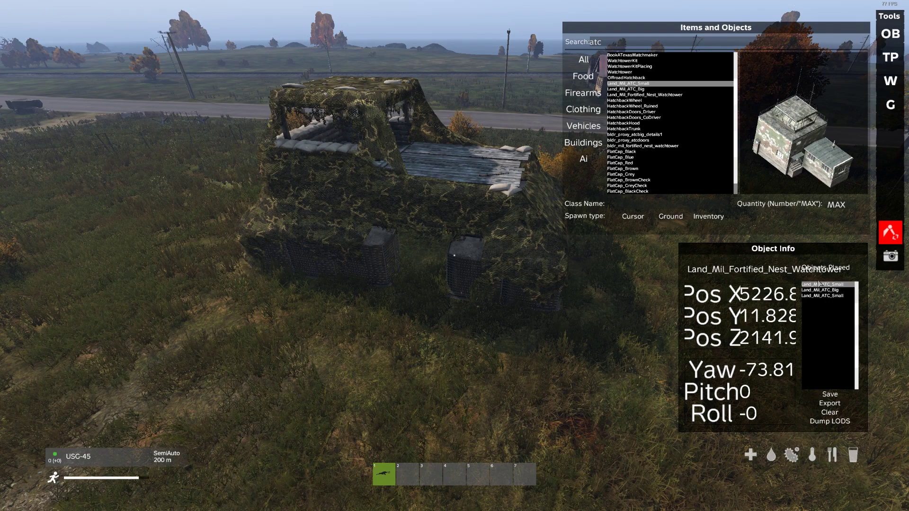
# Search 'watch', pick Land_Mil_Fortified_Nest_Watchtower and its bldr version, and shift the bunker slightly.
pyautogui.click(634, 42)
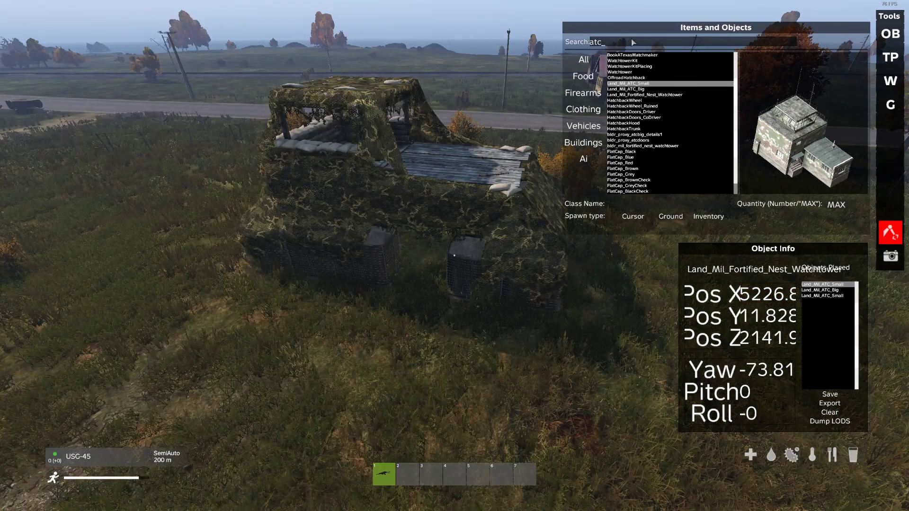
pyautogui.write('watch')
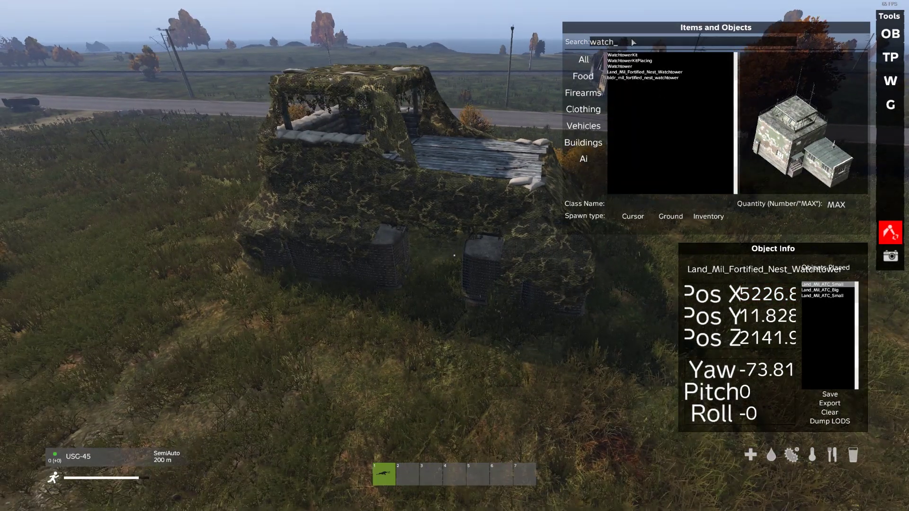
pyautogui.click(658, 72)
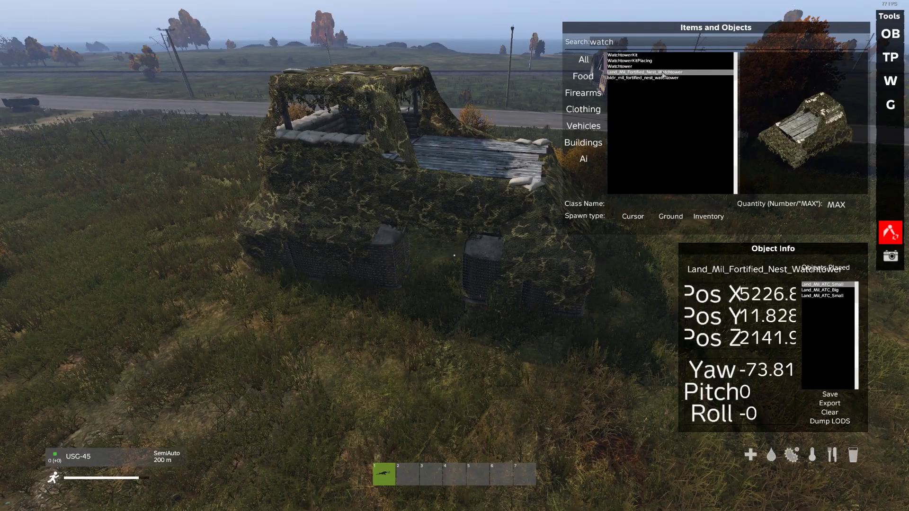
pyautogui.moveTo(782, 136); pyautogui.dragTo(739, 104)
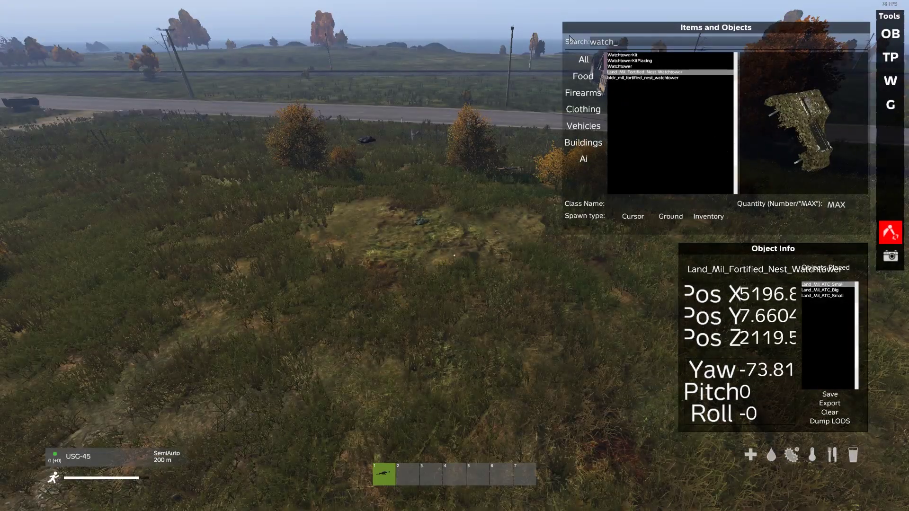
pyautogui.moveTo(443, 171); pyautogui.dragTo(334, 236)
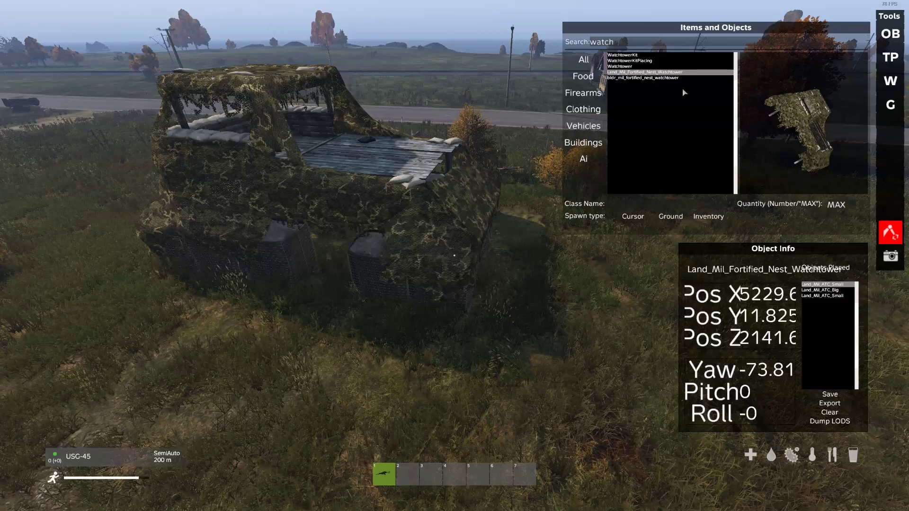
pyautogui.click(616, 78)
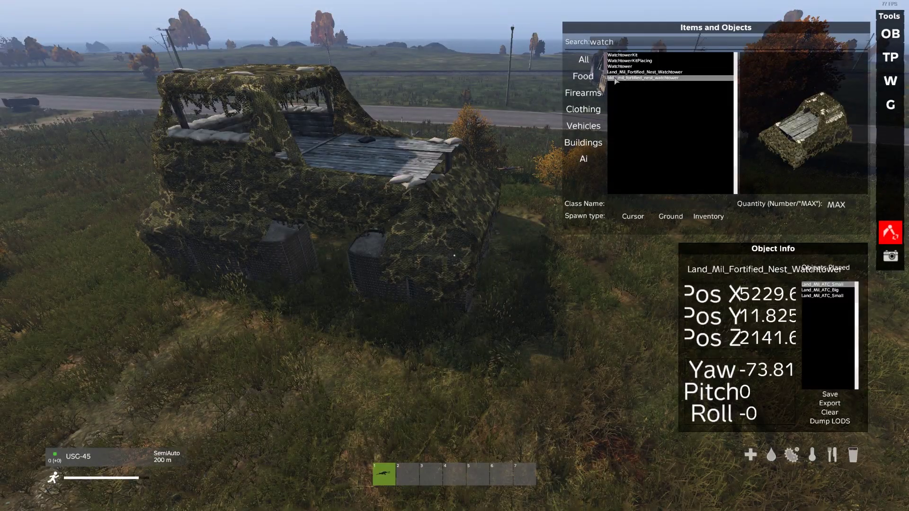
# Reselect the watchtower entries and inspect the big tent and the 4 m hesco barrier.
pyautogui.click(649, 72)
pyautogui.click(660, 78)
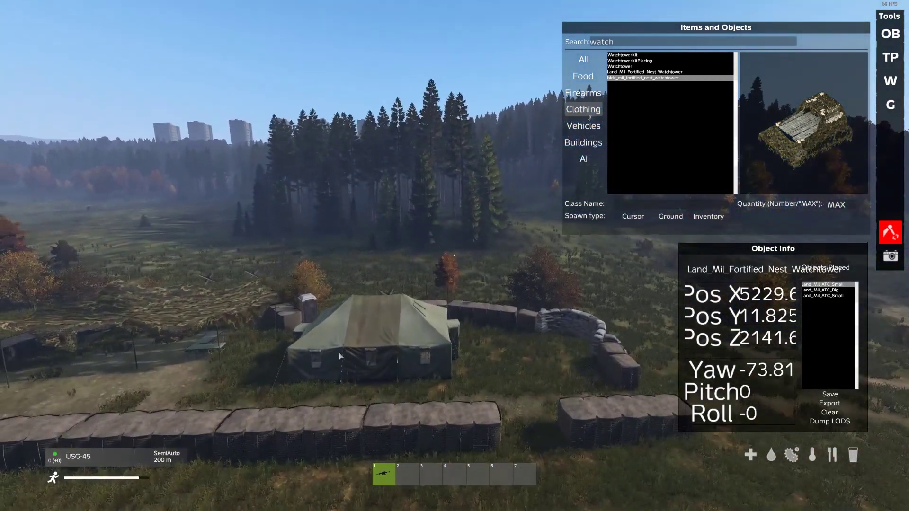
pyautogui.click(389, 332)
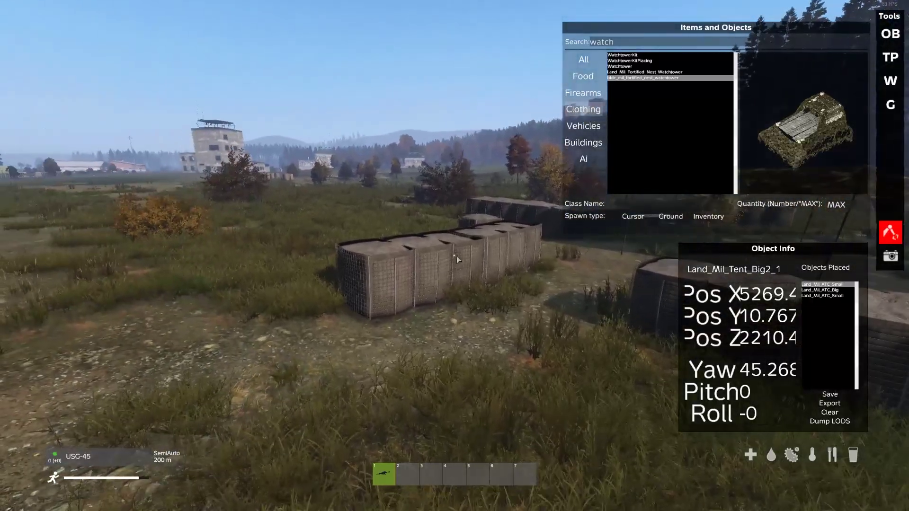
pyautogui.click(437, 269)
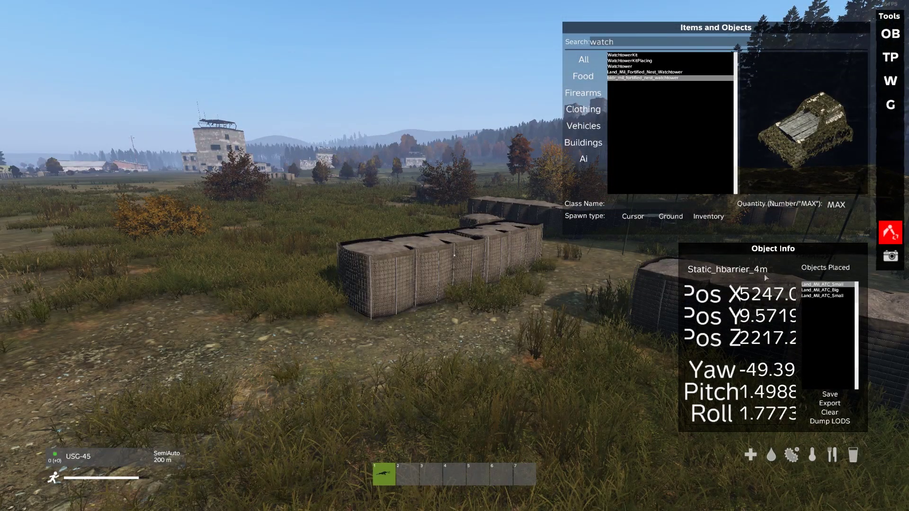
# Search 'bldr_hbar', spawn bldr_hbarrier_4m at the cursor and drag it out into the field.
pyautogui.click(631, 41)
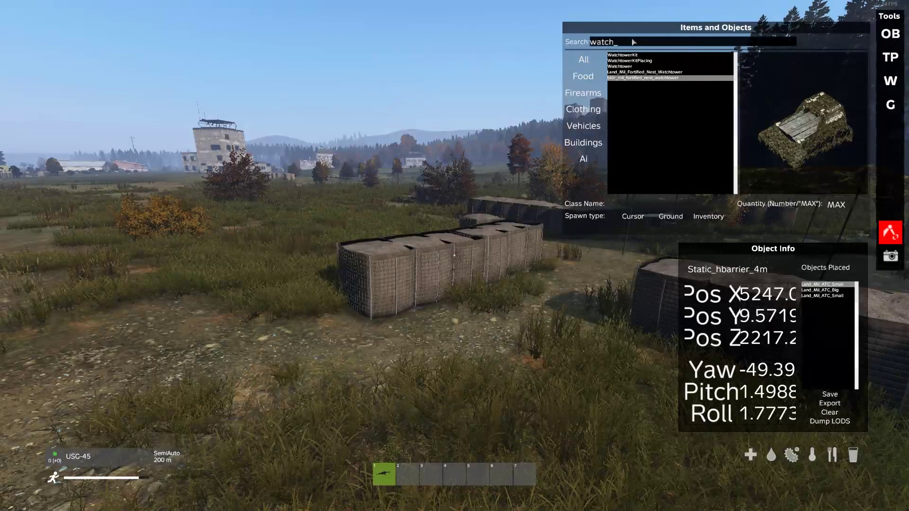
pyautogui.press('BackSpace')
pyautogui.press('BackSpace')
pyautogui.press('BackSpace')
pyautogui.press('BackSpace')
pyautogui.press('BackSpace')
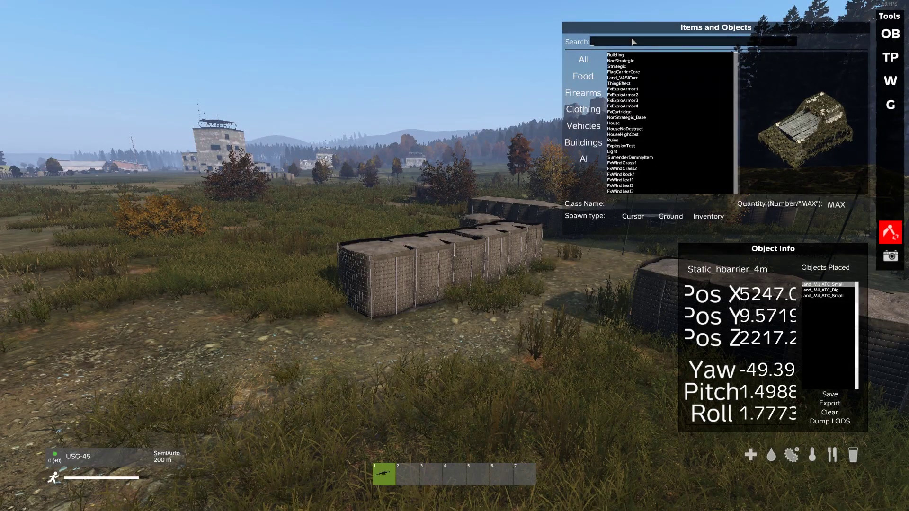
pyautogui.write('bldr')
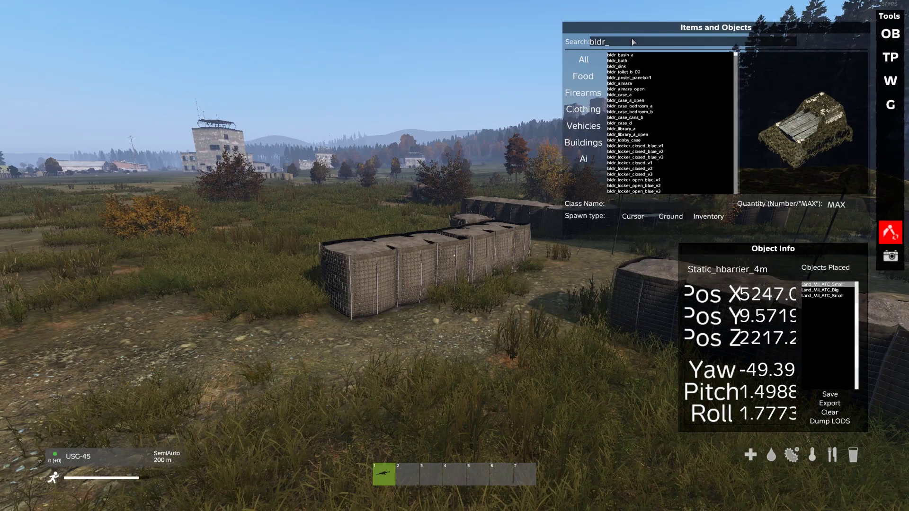
pyautogui.write('_hba')
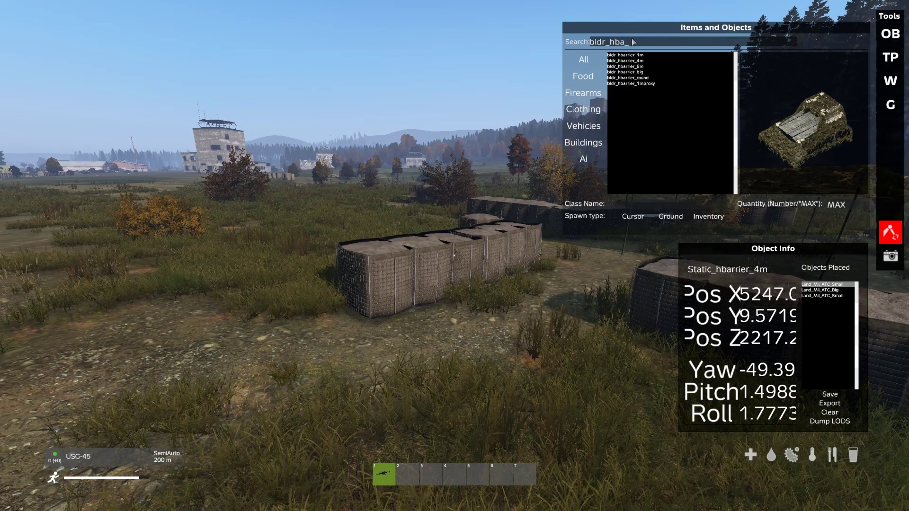
pyautogui.write('r')
pyautogui.click(657, 61)
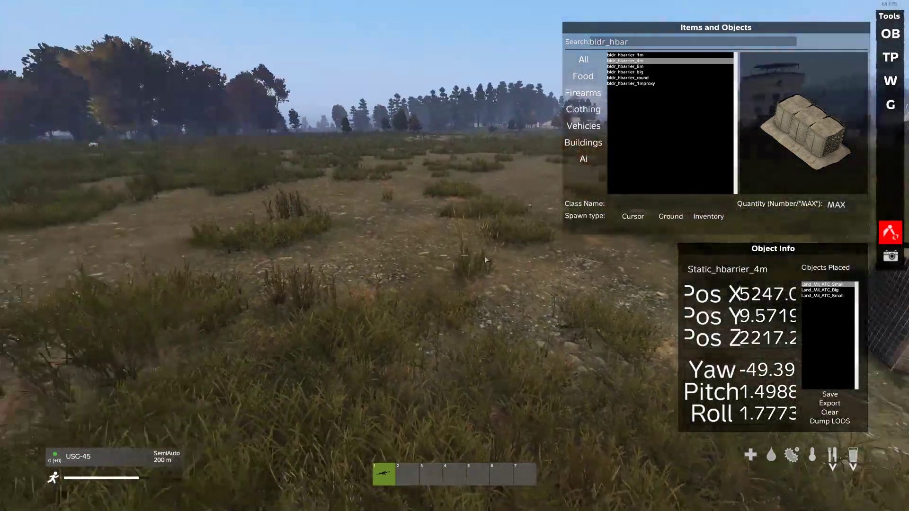
pyautogui.click(633, 217)
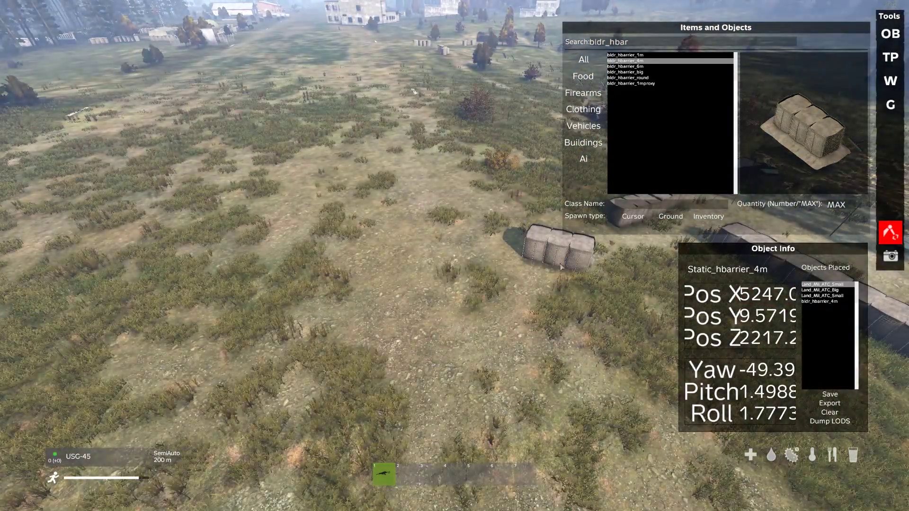
pyautogui.click(560, 247)
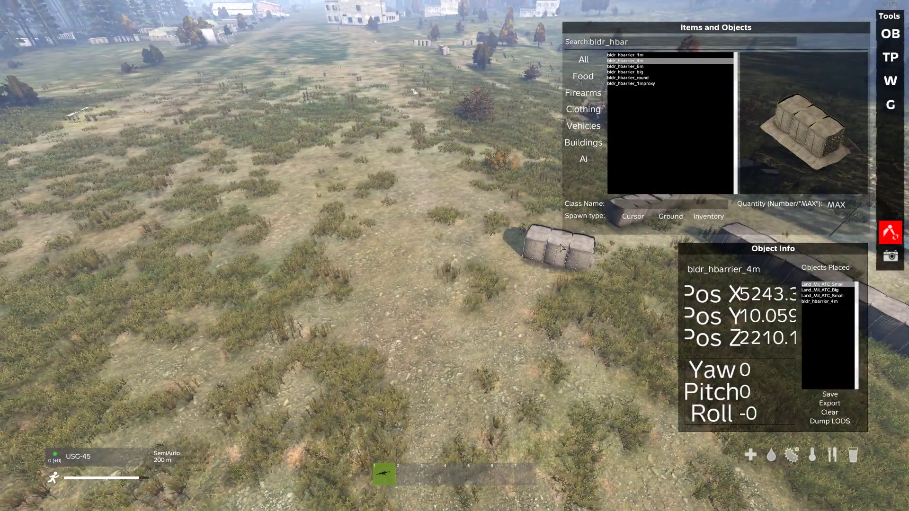
pyautogui.moveTo(321, 217); pyautogui.dragTo(433, 192)
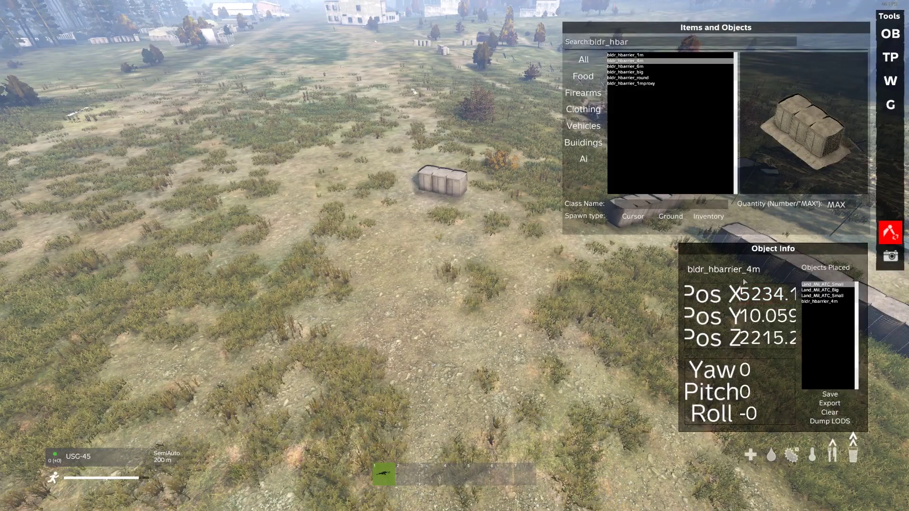
# Set the barrier's yaw to -8.
pyautogui.click(749, 371)
pyautogui.write('2')
pyautogui.press('BackSpace')
pyautogui.write('8')
pyautogui.press('Return')
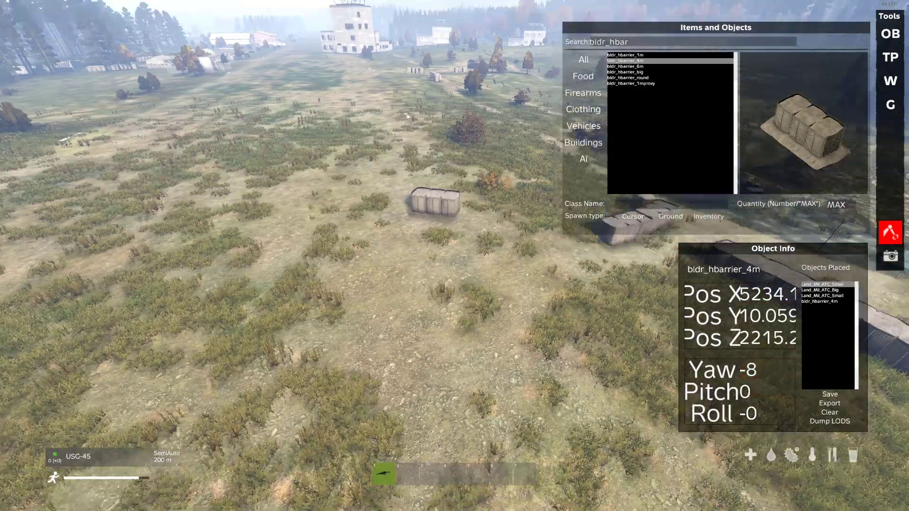
pyautogui.press('w')
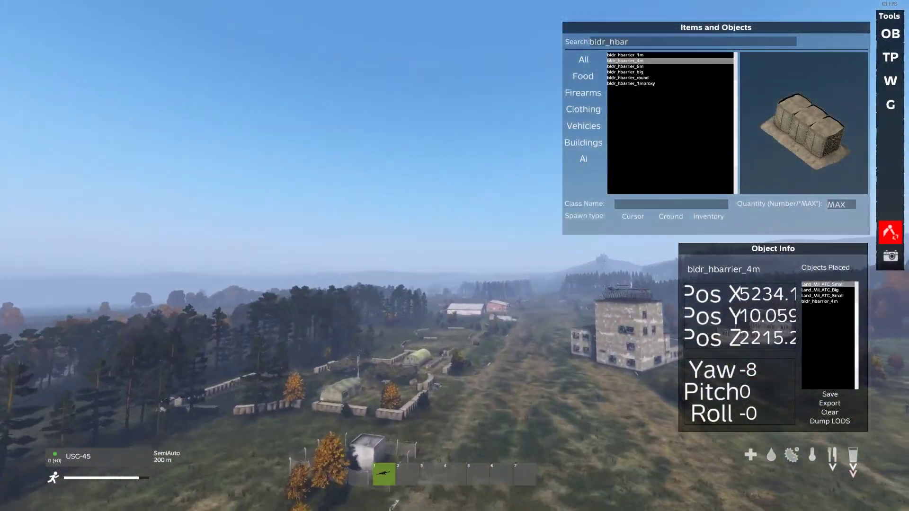
# Fly past the base's sandbag wall to the farm and select the rusty tank, Static_tank_small_rusty.
pyautogui.press('w')
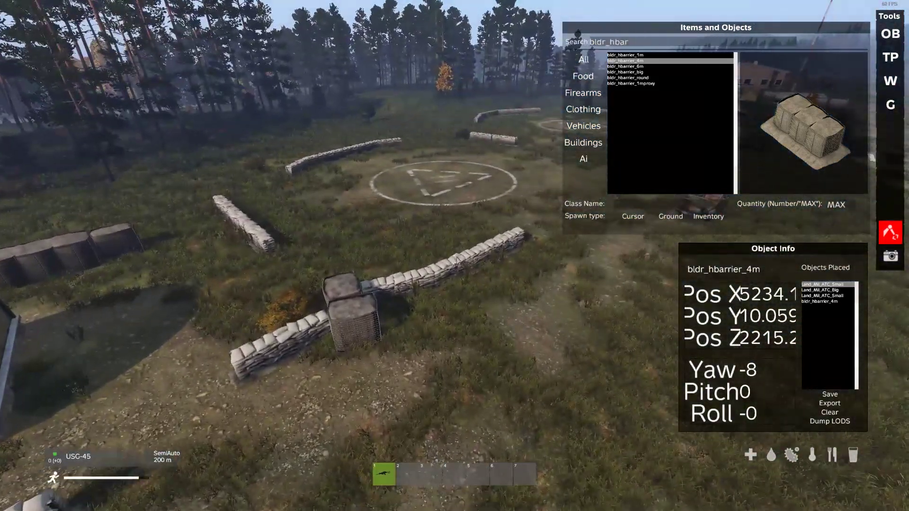
pyautogui.click(462, 265)
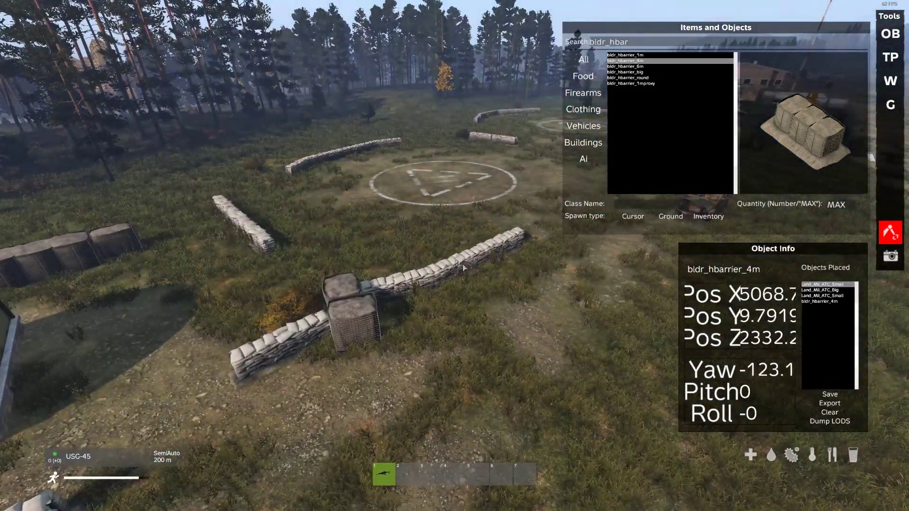
pyautogui.moveTo(575, 283); pyautogui.dragTo(704, 285, button='right')
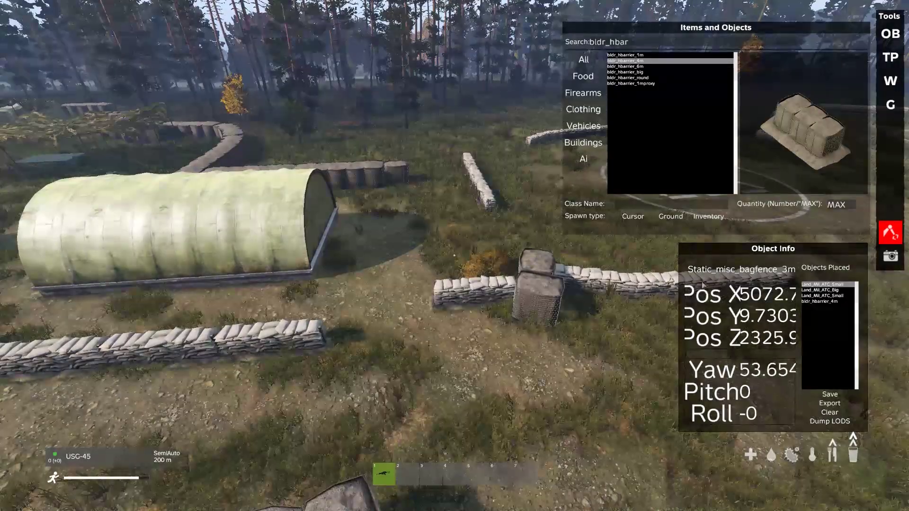
pyautogui.press('w')
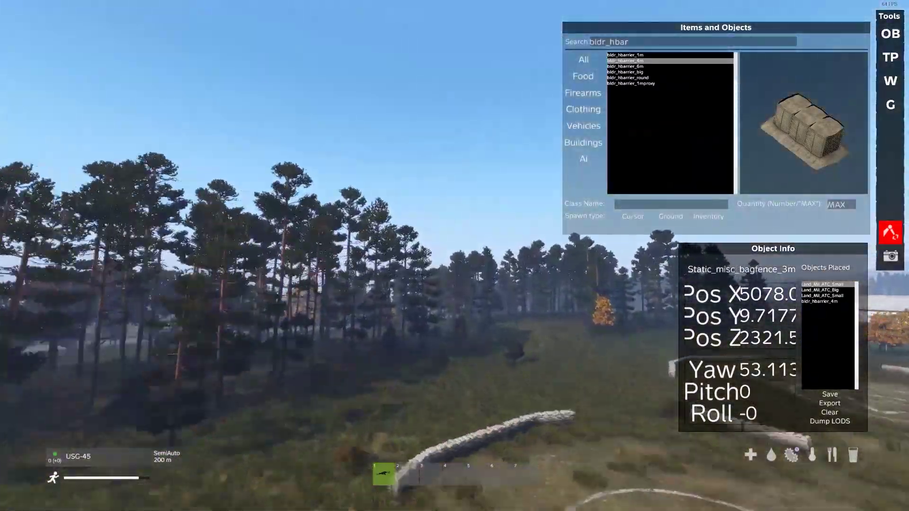
pyautogui.press('w')
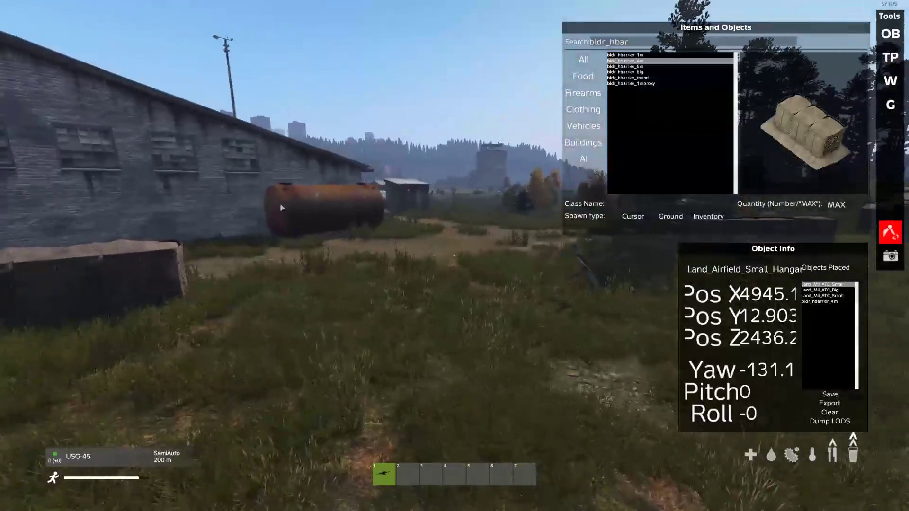
pyautogui.click(281, 207)
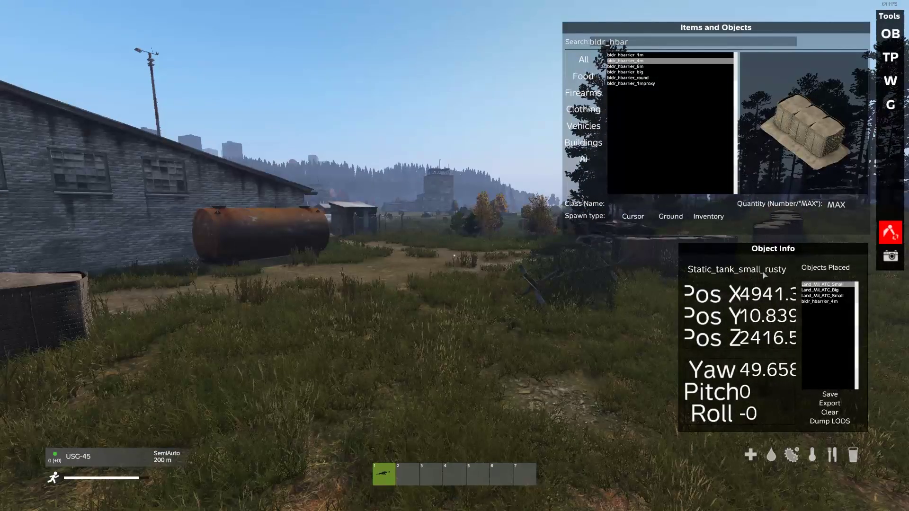
# Search 'bldr_tank' and spawn bldr_tank_small_rusty at the cursor by the farm.
pyautogui.press('BackSpace')
pyautogui.press('BackSpace')
pyautogui.press('BackSpace')
pyautogui.press('BackSpace')
pyautogui.press('BackSpace')
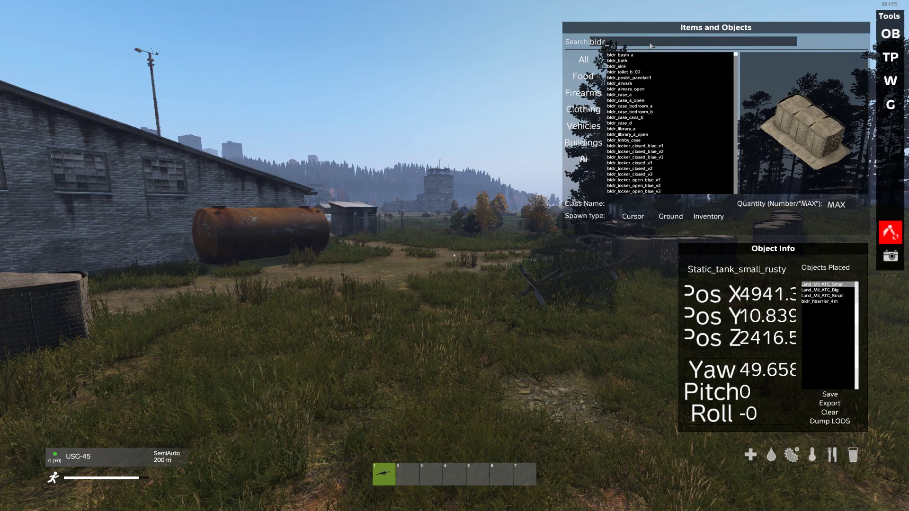
pyautogui.write('s')
pyautogui.press('BackSpace')
pyautogui.write('_ta')
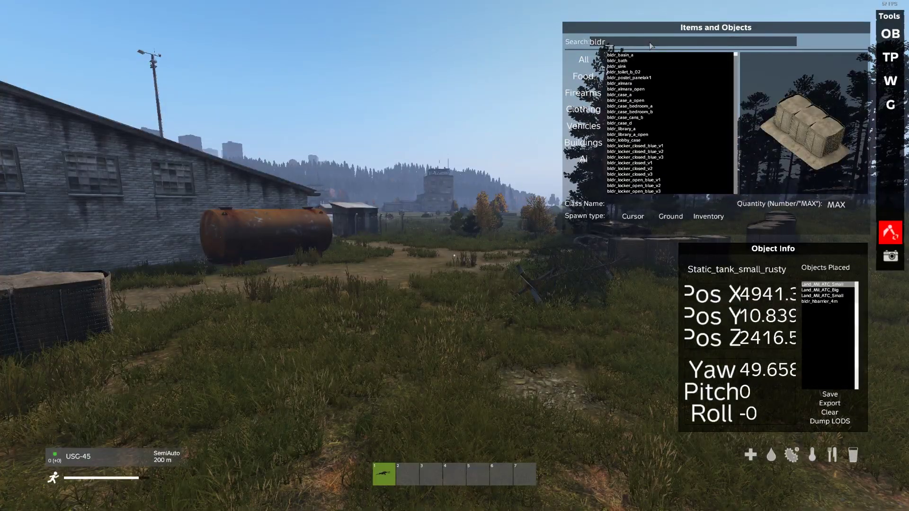
pyautogui.write('nk')
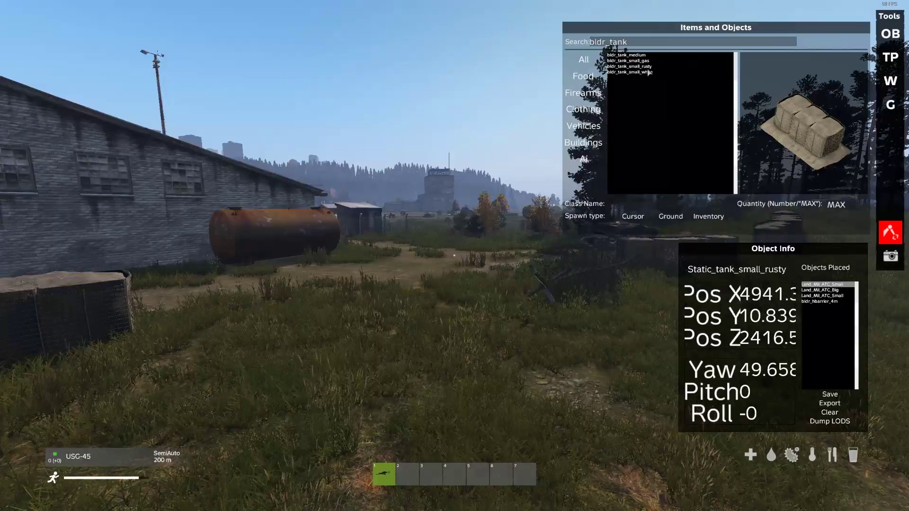
pyautogui.click(630, 66)
pyautogui.click(633, 216)
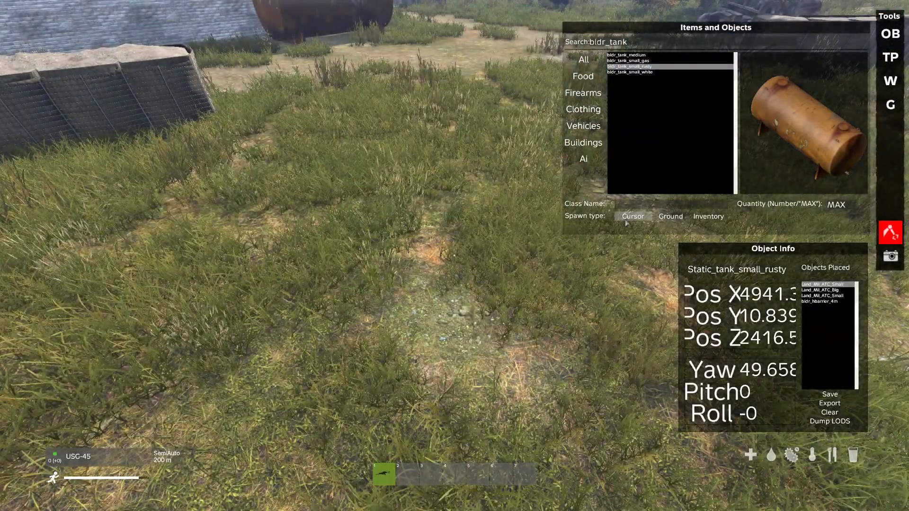
# Fly the free camera back over the field to the airfield control tower.
pyautogui.press('s')
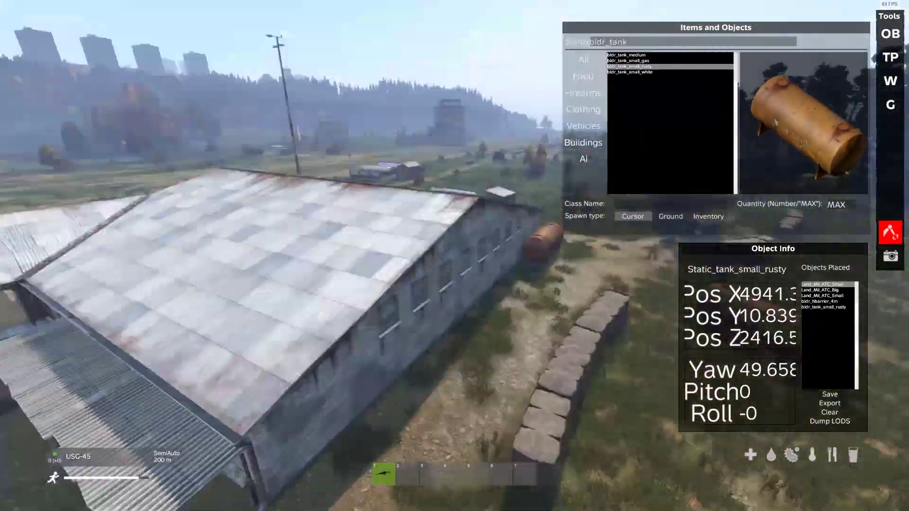
pyautogui.press('w')
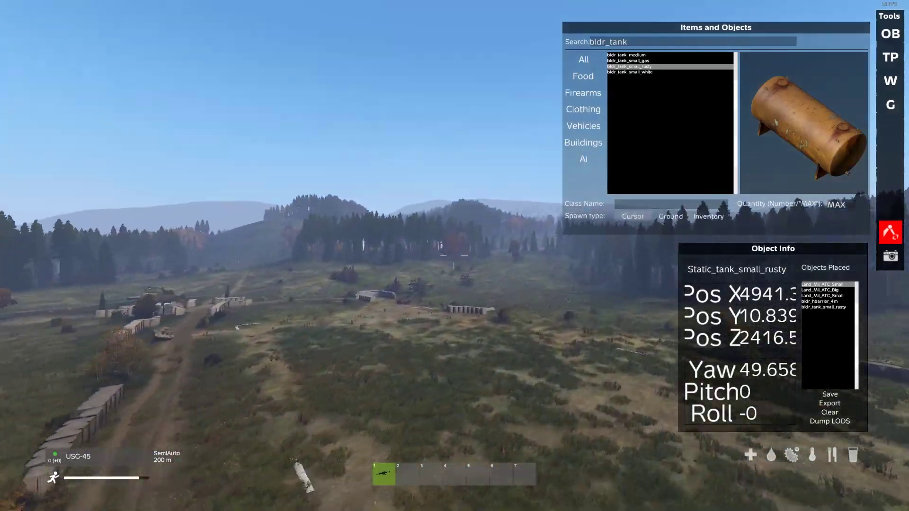
pyautogui.press('w')
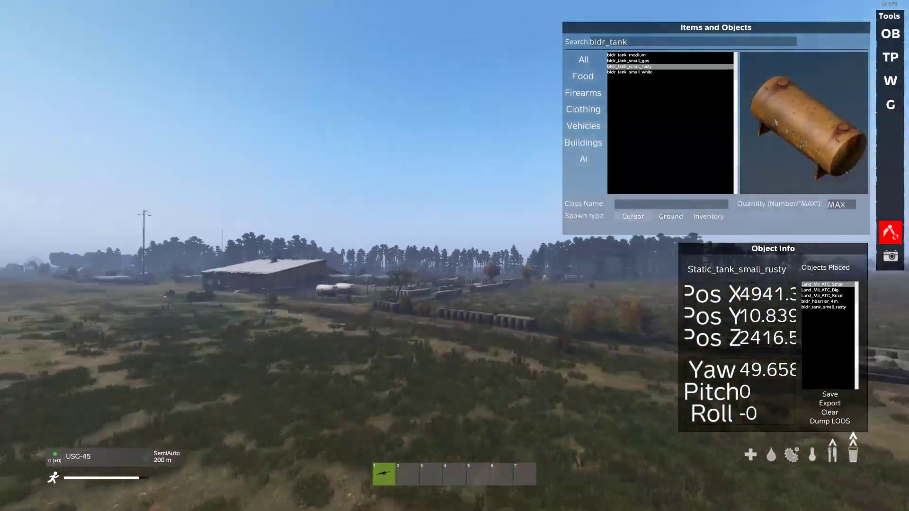
pyautogui.press('w')
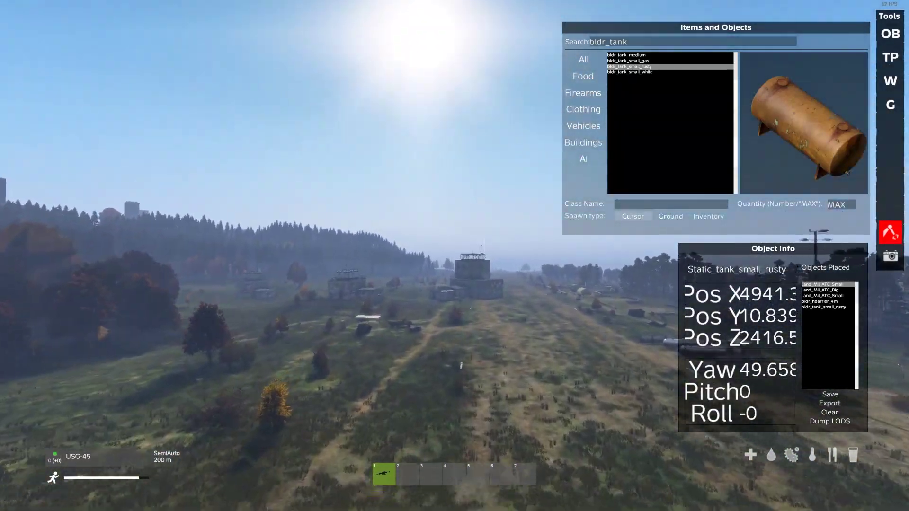
pyautogui.press('w')
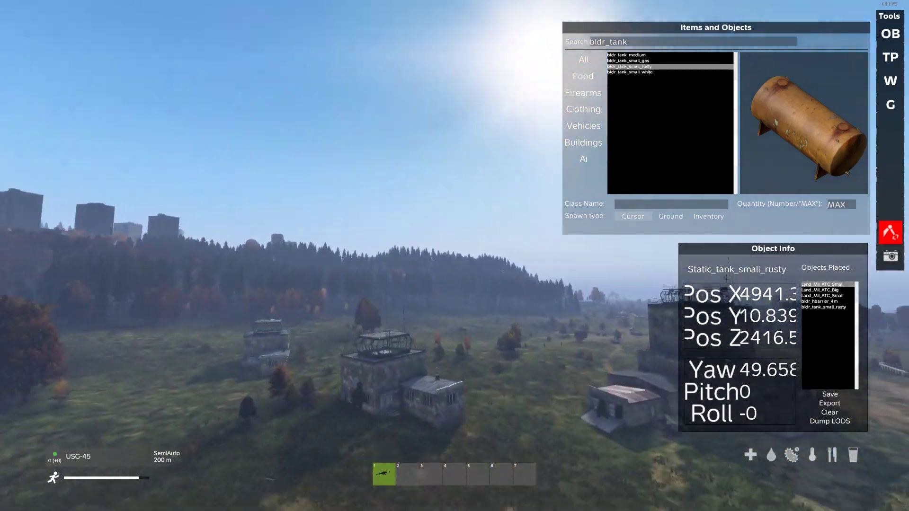
pyautogui.press('w')
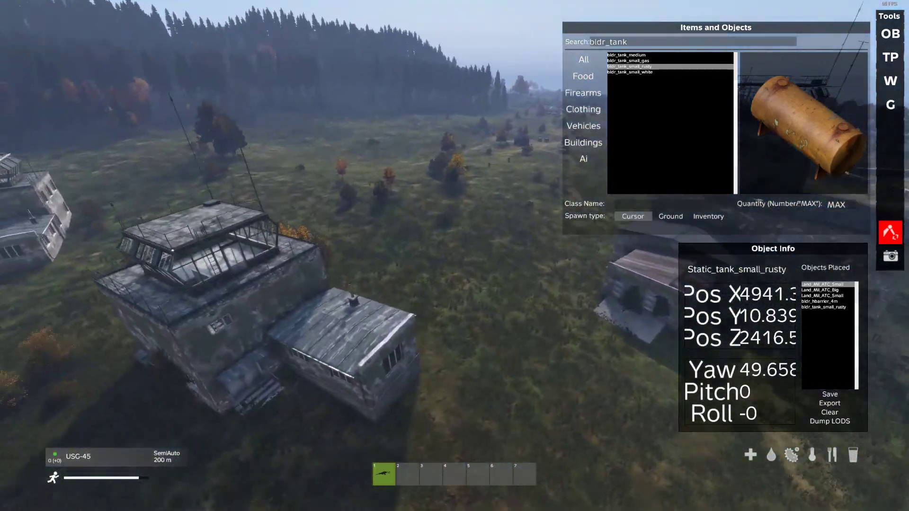
pyautogui.press('s')
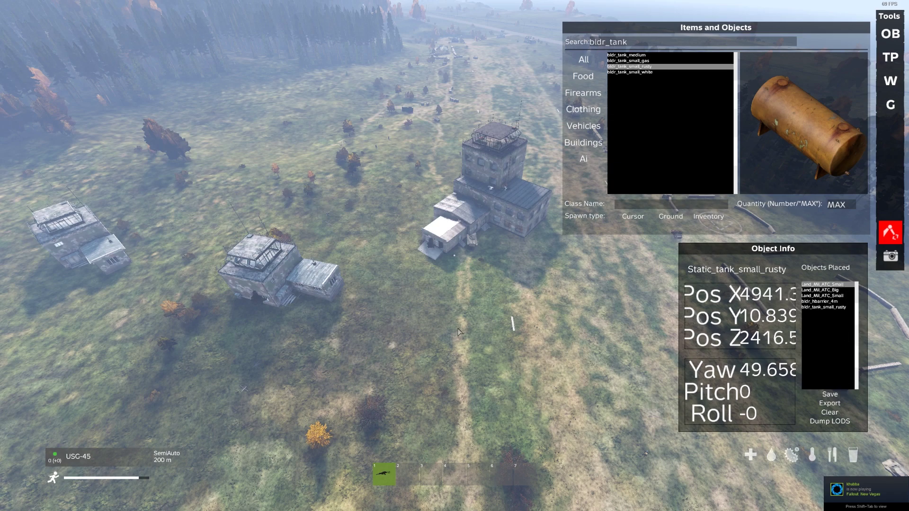
# Copy the placed objects' export to the clipboard with Ctrl+C and switch out to File Explorer.
pyautogui.hotkey('ctrl', 'c')
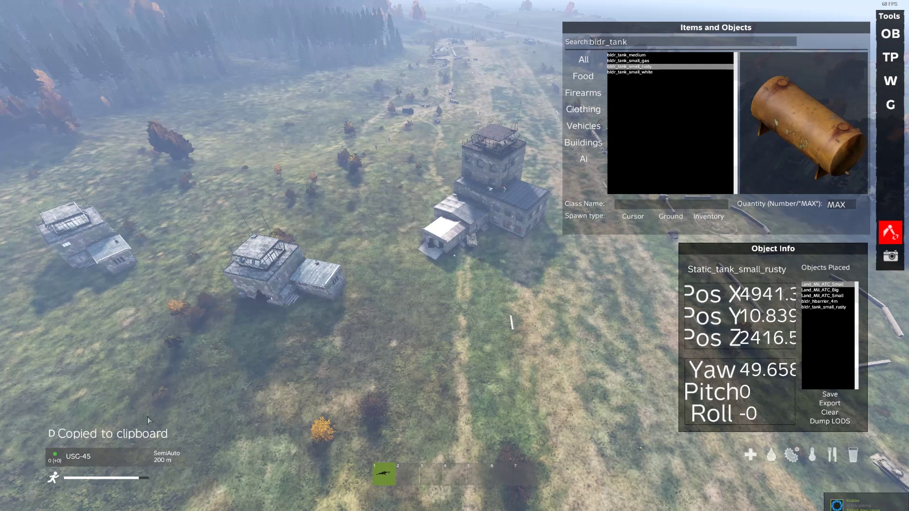
pyautogui.moveTo(350, 359); pyautogui.dragTo(453, 261, button='right')
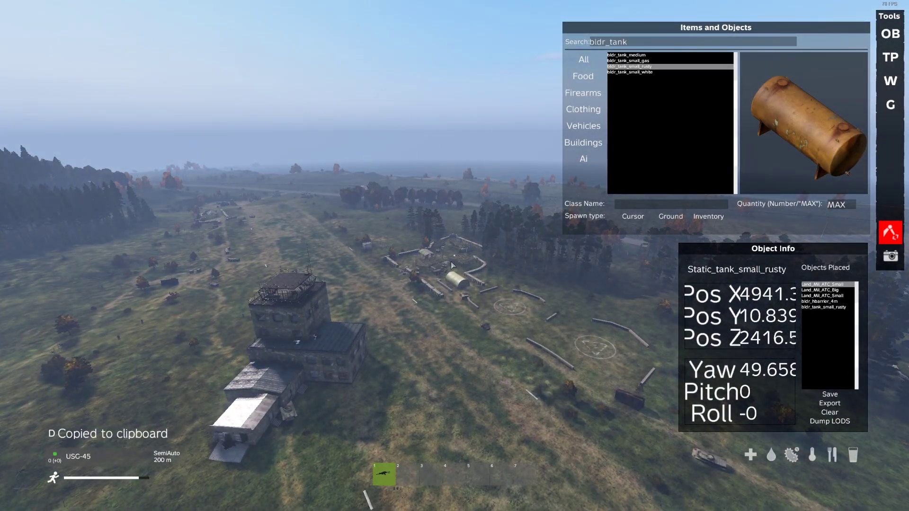
pyautogui.hotkey('alt', 'Tab')
pyautogui.hotkey('alt', 'z')
pyautogui.hotkey('alt', 'z')
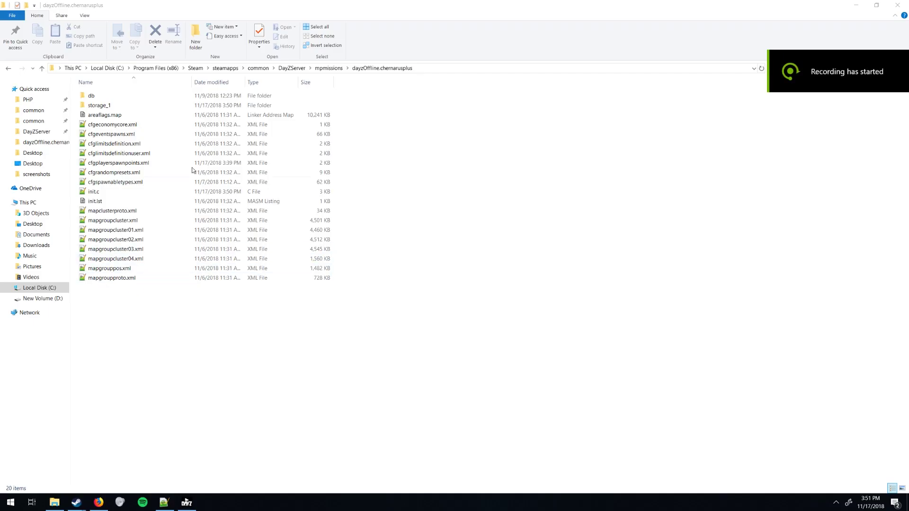
# Go to DayZServer\mpmissions\dayzOffline.chernarusplus and create a new text document there.
pyautogui.click(286, 68)
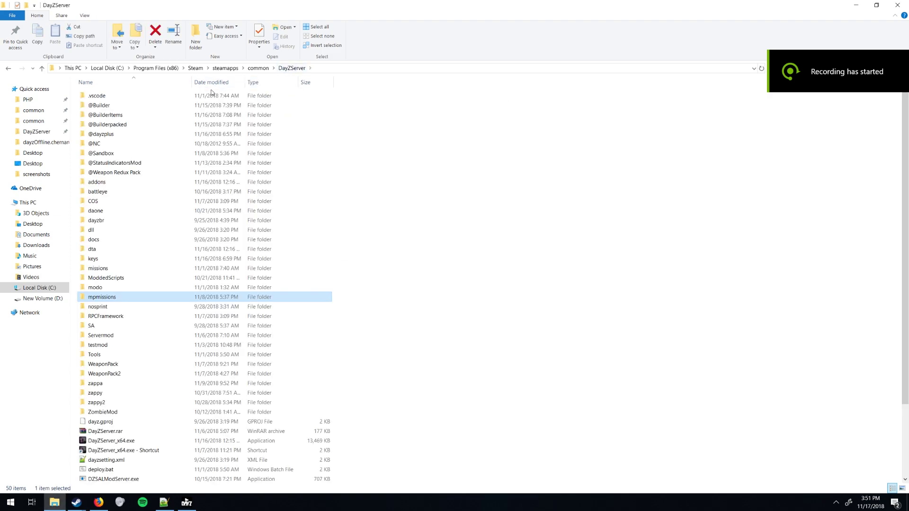
pyautogui.doubleClick(102, 296)
pyautogui.doubleClick(137, 122)
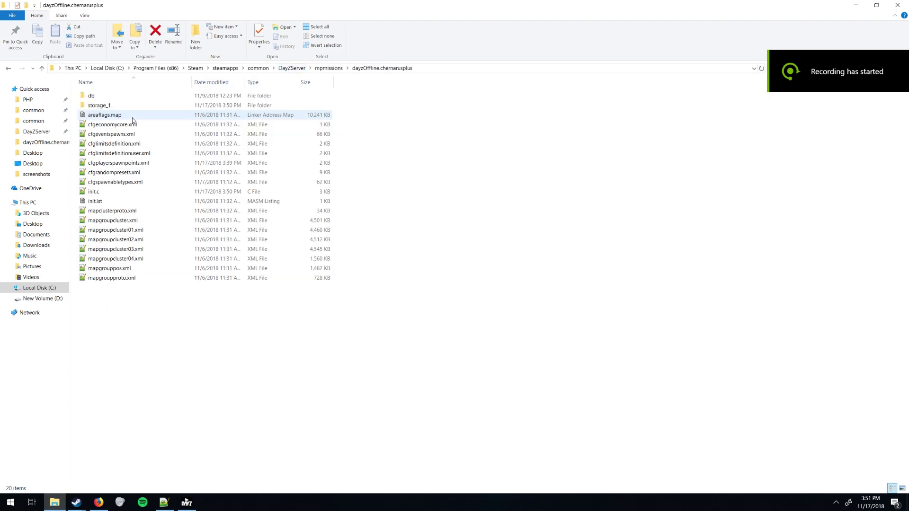
pyautogui.rightClick(126, 305)
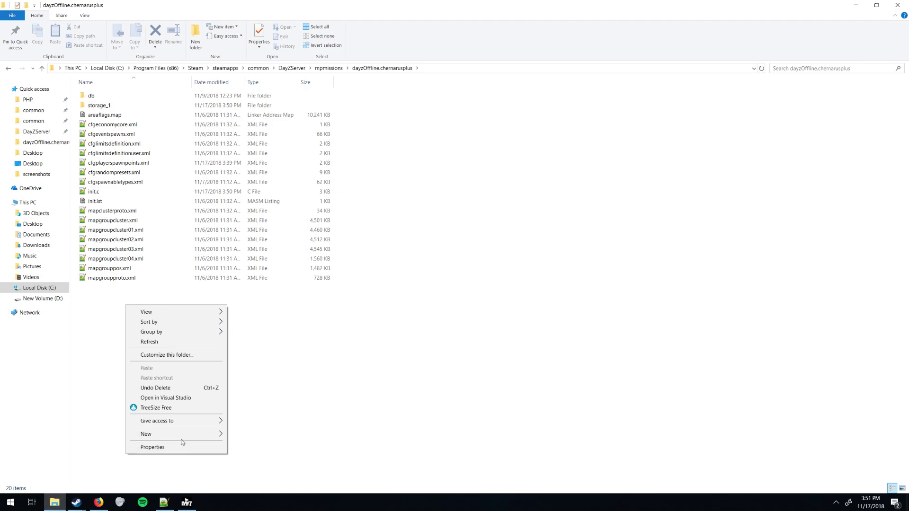
pyautogui.moveTo(180, 434)
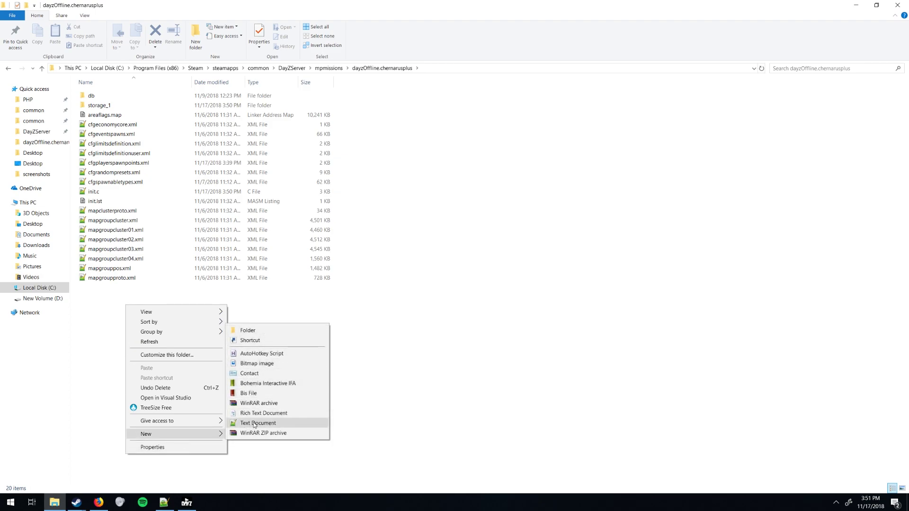
pyautogui.click(258, 423)
# Rename the new text document to CustomBuildings, keeping its original extension for now.
pyautogui.hotkey('ctrl', 'a')
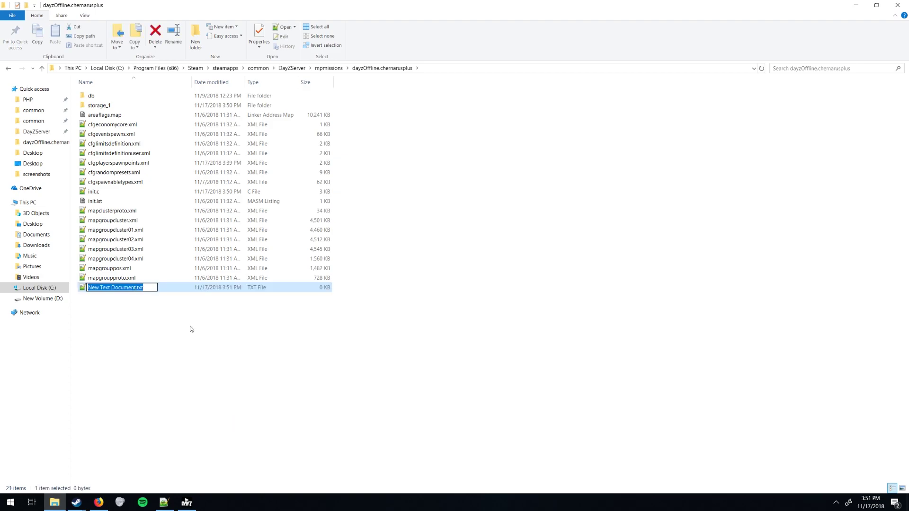
pyautogui.press('End')
pyautogui.press('Left')
pyautogui.press('Left')
pyautogui.press('Left')
pyautogui.hotkey('ctrl', 'a')
pyautogui.write('Custo')
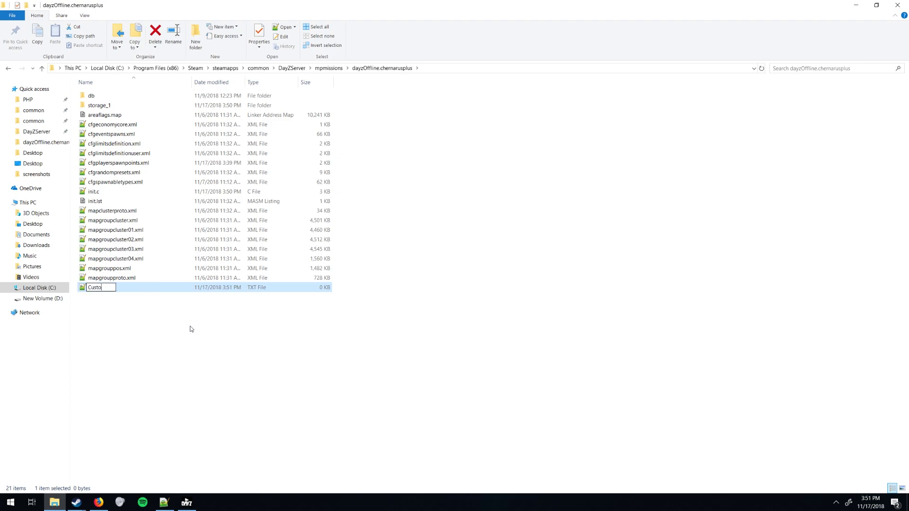
pyautogui.write('mBuildings')
pyautogui.press('Return')
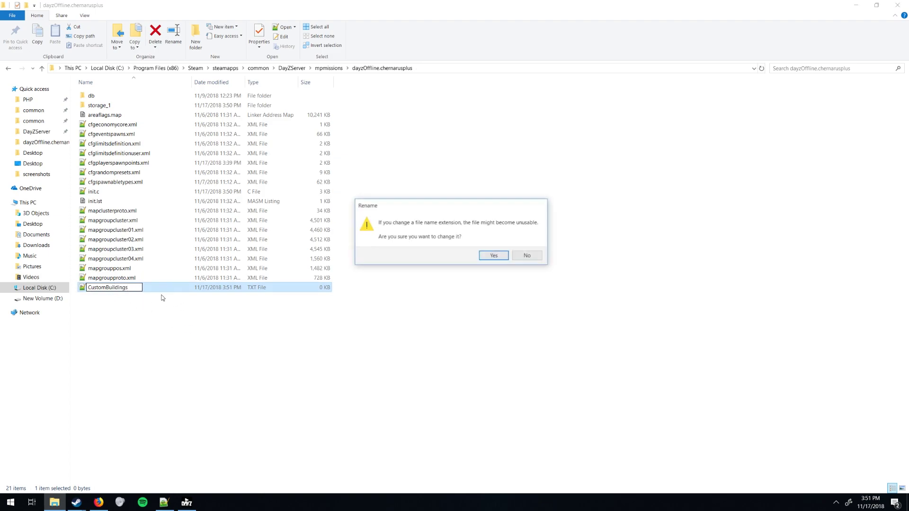
pyautogui.click(528, 255)
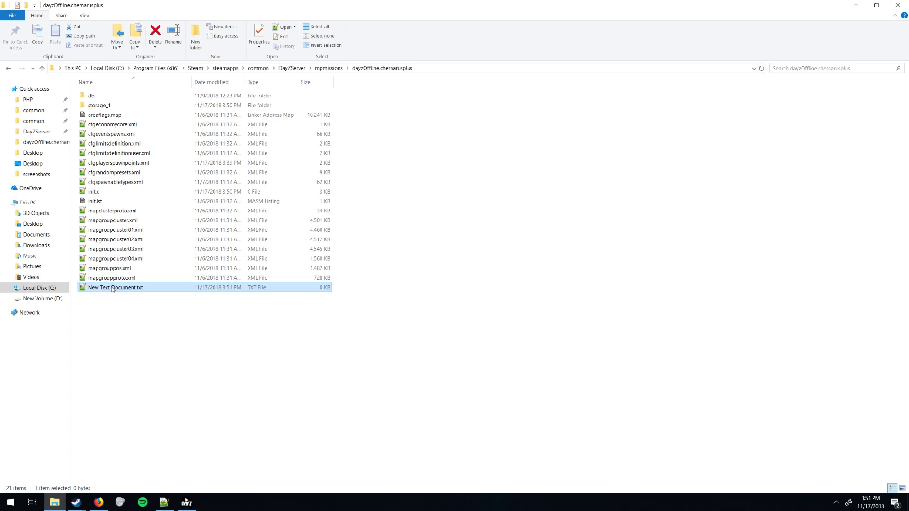
# Rename the file to CustomBuildings.c, accept the extension change, and open it for editing.
pyautogui.rightClick(112, 290)
pyautogui.click(152, 268)
pyautogui.hotkey('ctrl', 'a')
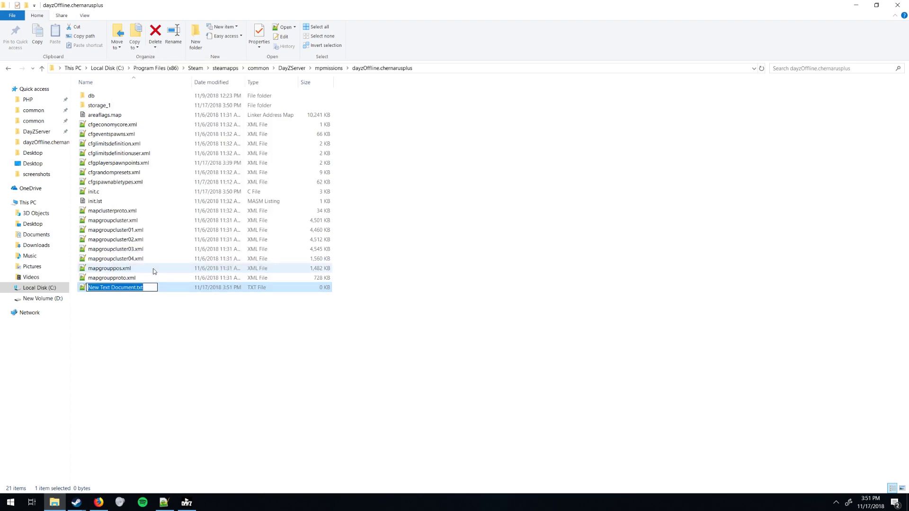
pyautogui.write('CustomBuildings.c')
pyautogui.press('Return')
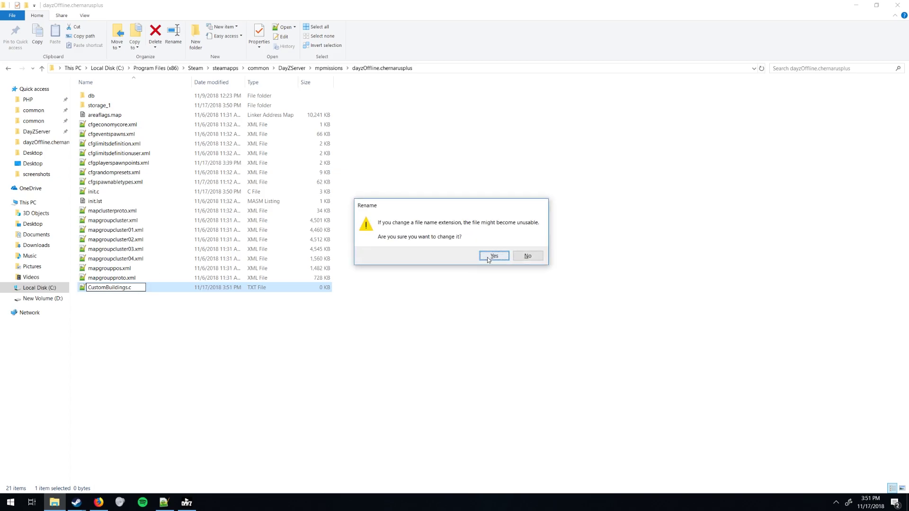
pyautogui.click(490, 259)
pyautogui.doubleClick(98, 194)
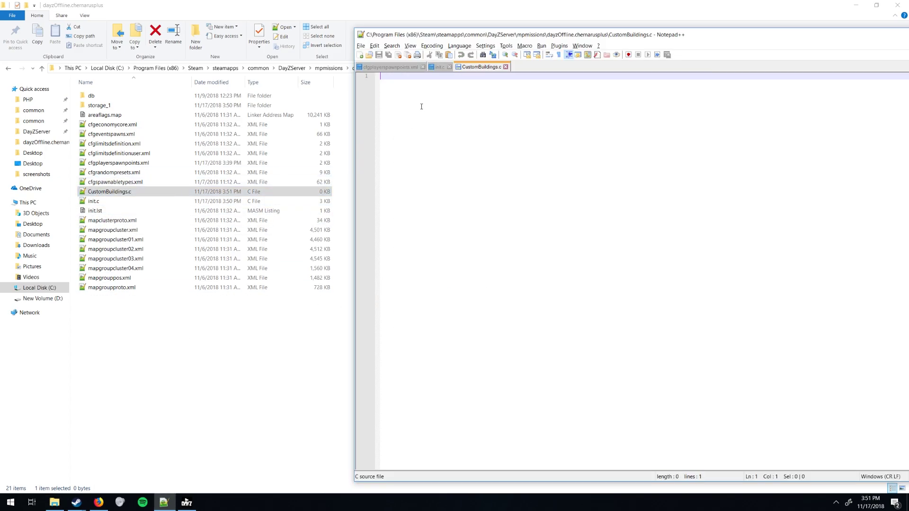
# Write the void AddBuildings() header with an opening brace and paste the exported object code.
pyautogui.write('void')
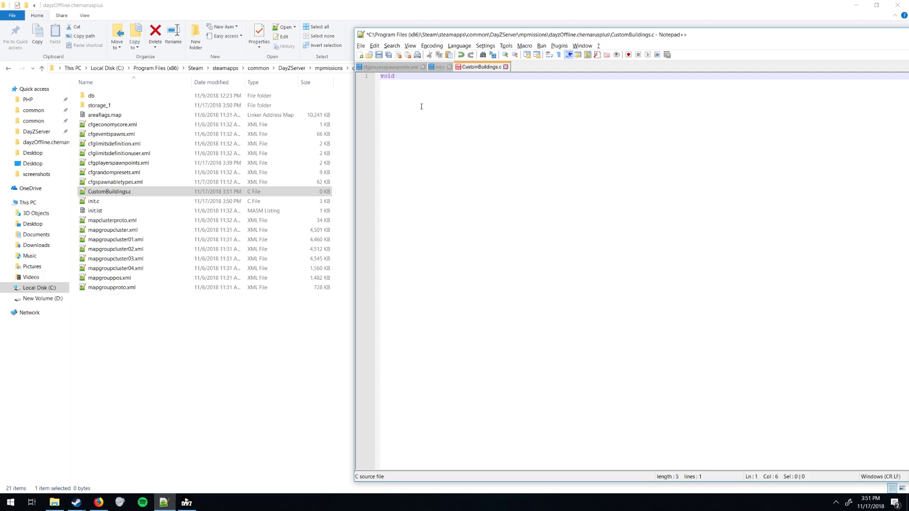
pyautogui.write(' AddBuildings(')
pyautogui.press('Return')
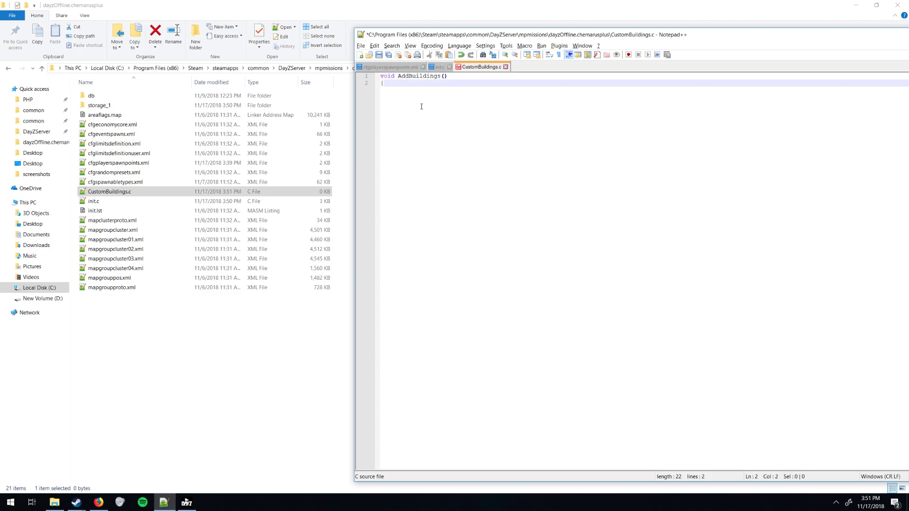
pyautogui.write('{')
pyautogui.press('Return')
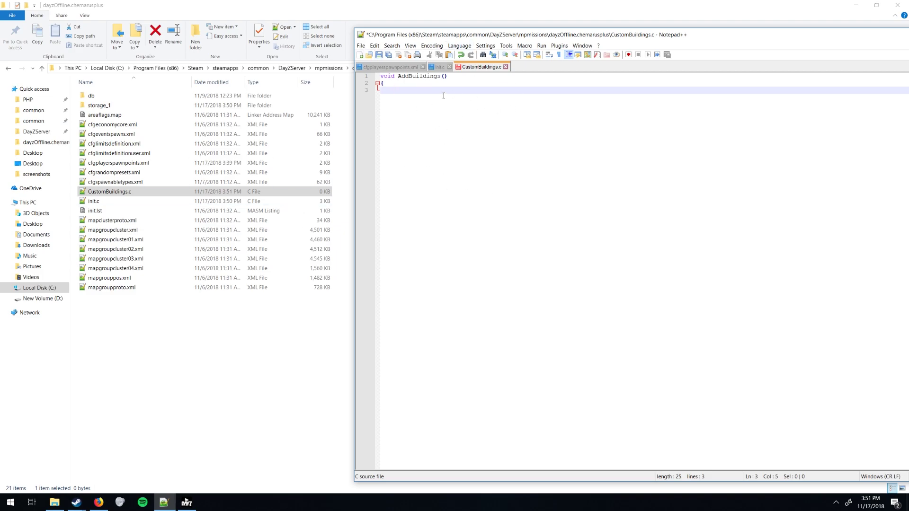
pyautogui.hotkey('ctrl', 'v')
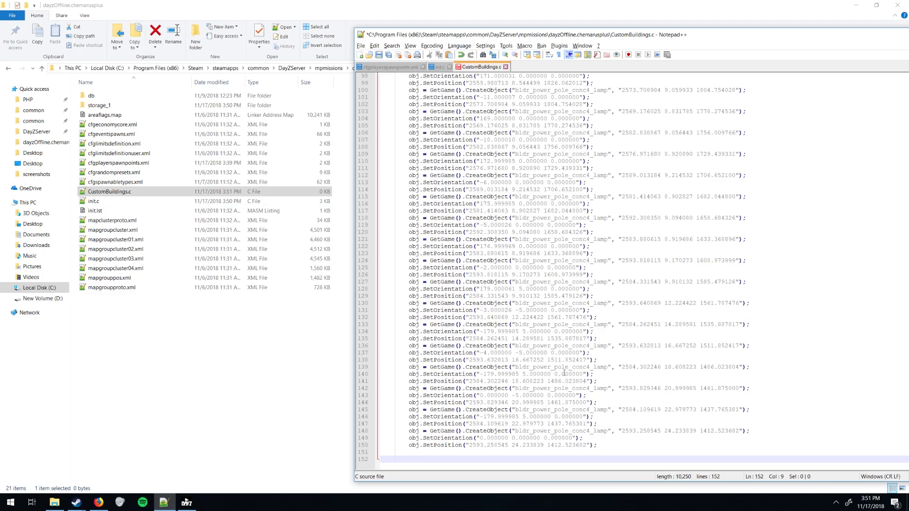
# Remove the extra indent before Object obj;, add the closing brace, and save CustomBuildings.c.
pyautogui.scroll(20, 581, 419)
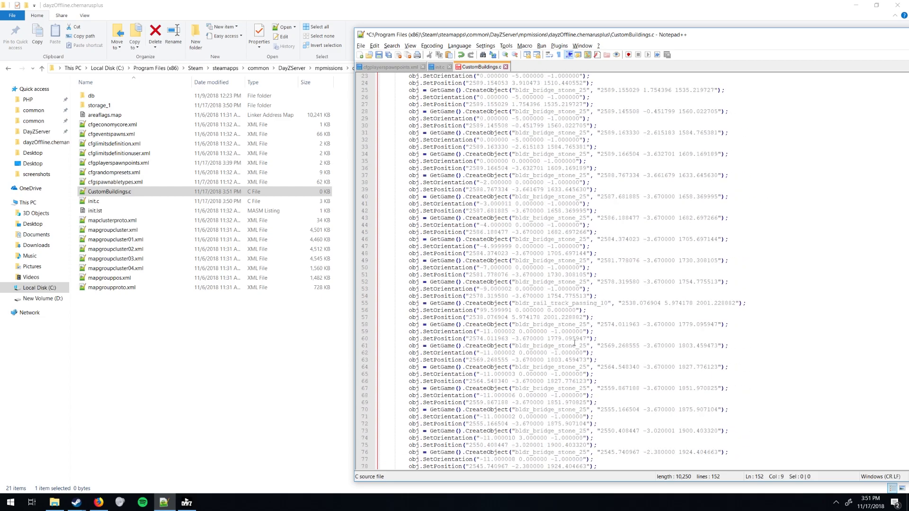
pyautogui.click(423, 90)
pyautogui.press('BackSpace')
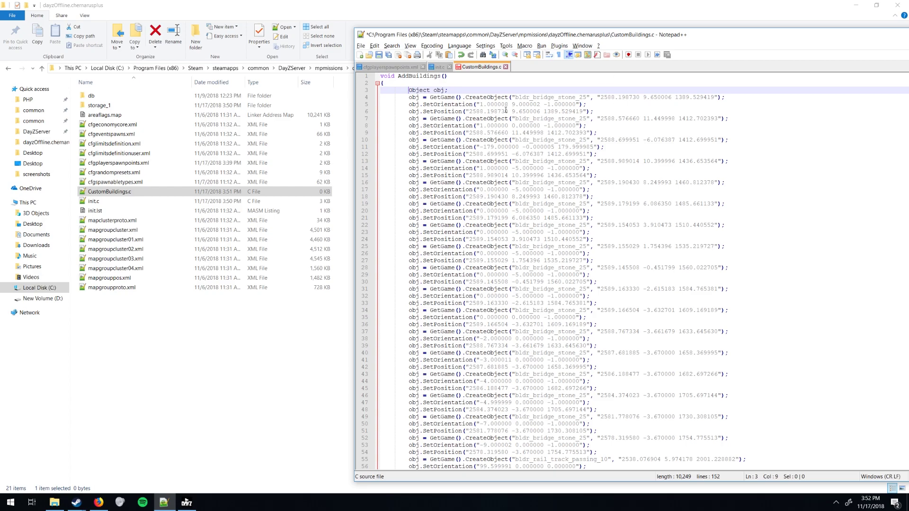
pyautogui.scroll(-16, 506, 110)
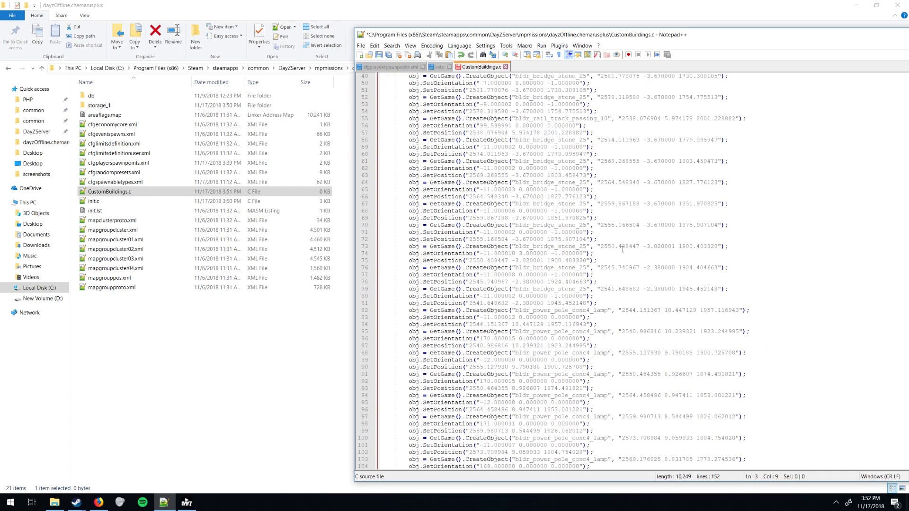
pyautogui.scroll(-16, 623, 249)
pyautogui.click(612, 448)
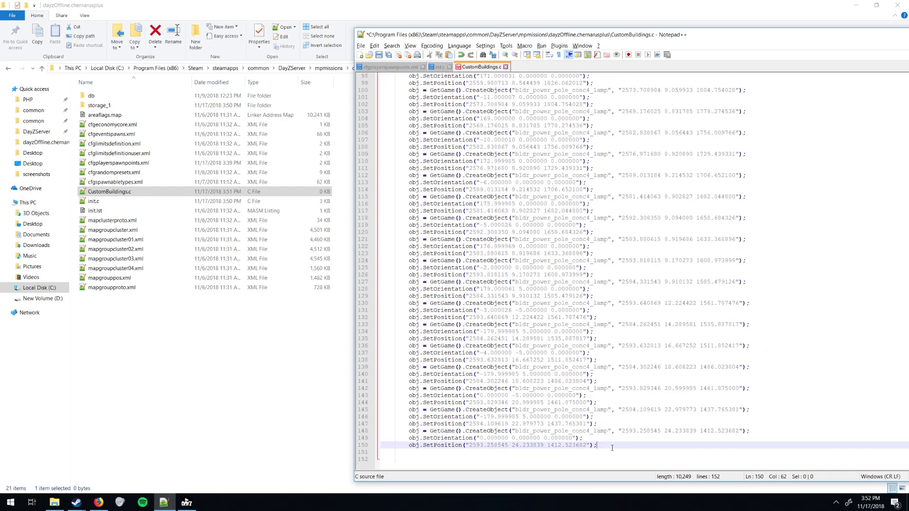
pyautogui.press('Return')
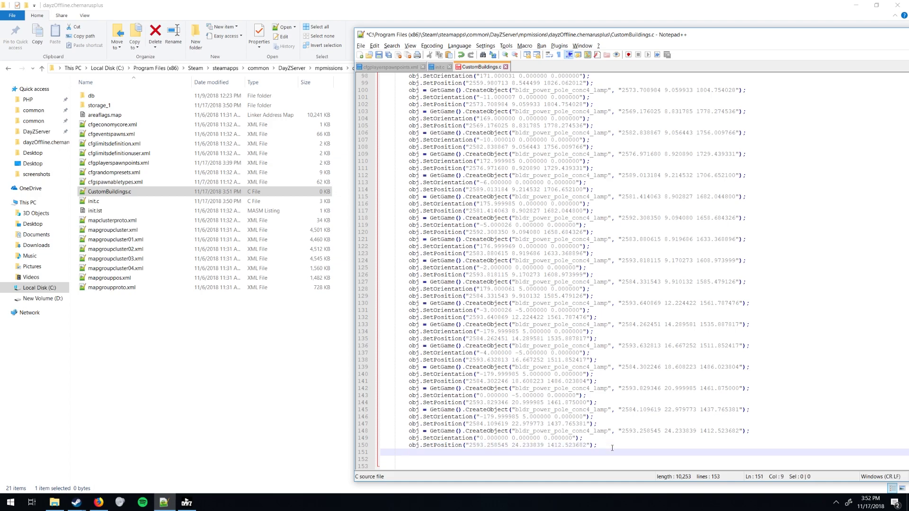
pyautogui.write('}')
pyautogui.hotkey('ctrl', 's')
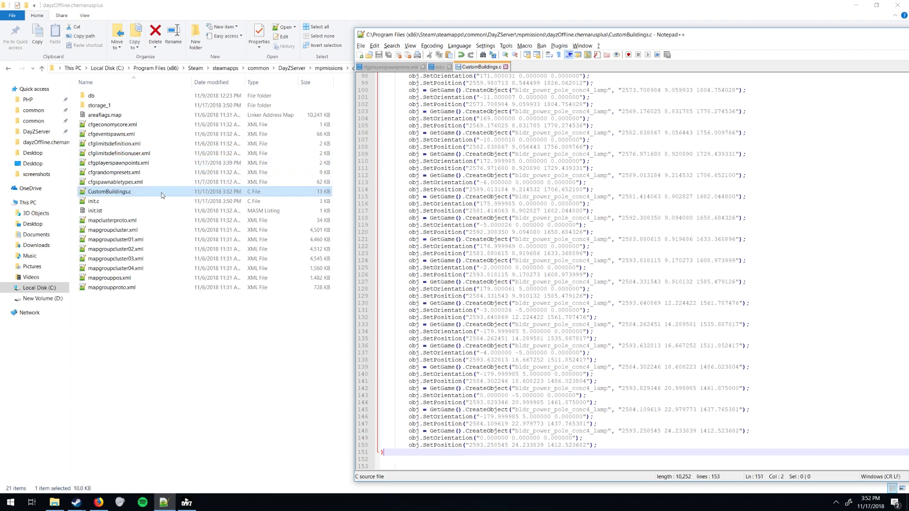
pyautogui.doubleClick(100, 201)
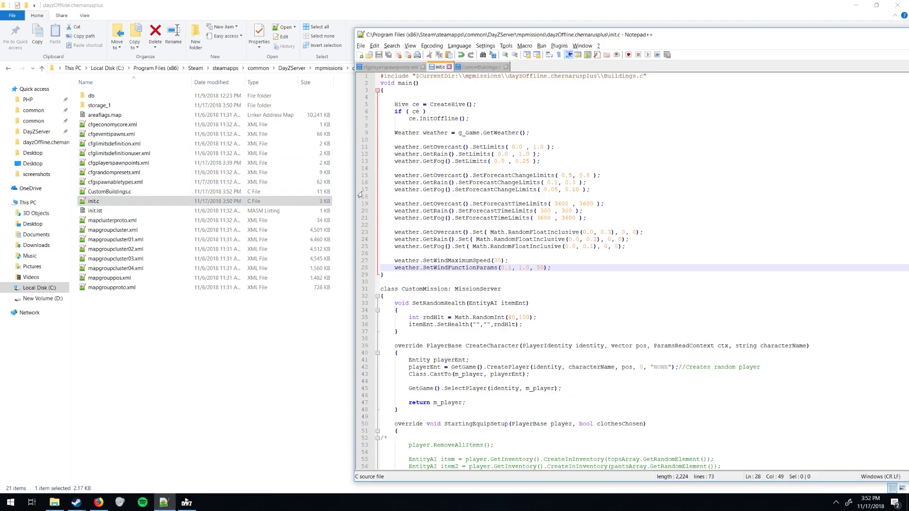
# Enlarge the editor text and change init.c's include path from Buildings.c to CustomBuildings.c.
pyautogui.click(384, 75)
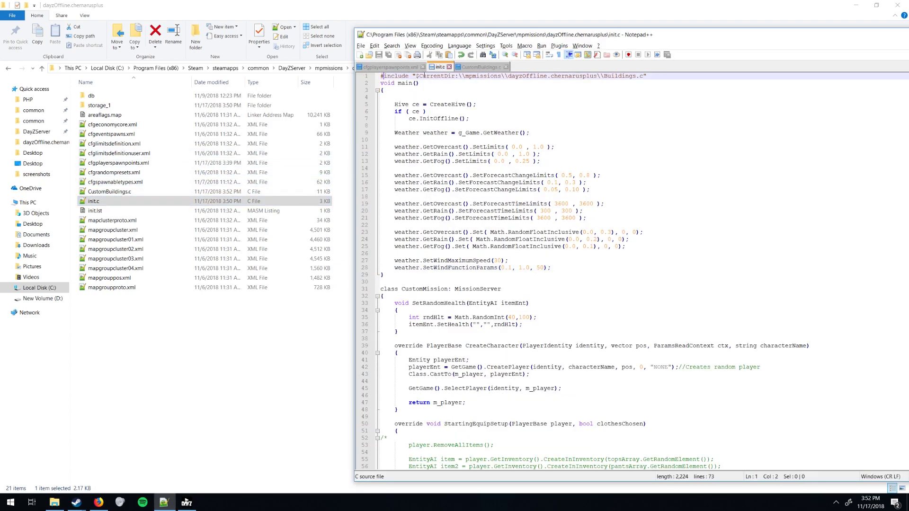
pyautogui.press('ctrl+KP_Add')
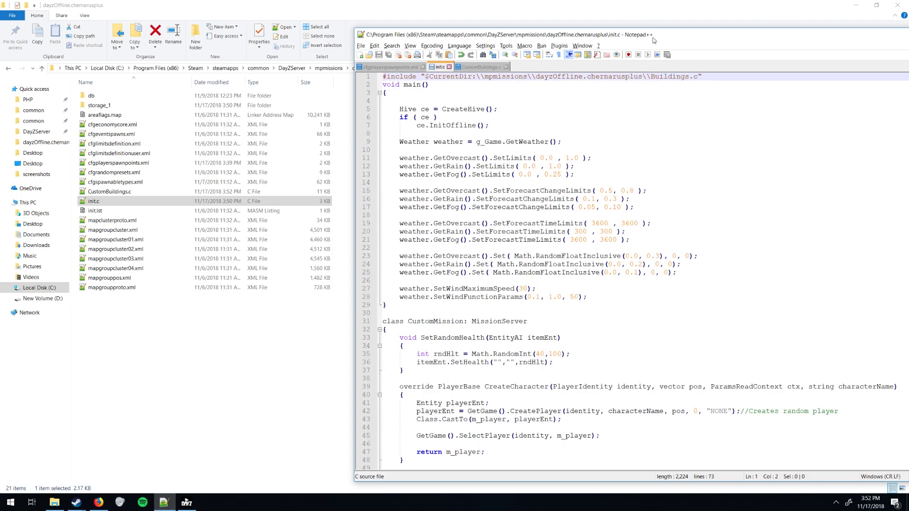
pyautogui.doubleClick(654, 40)
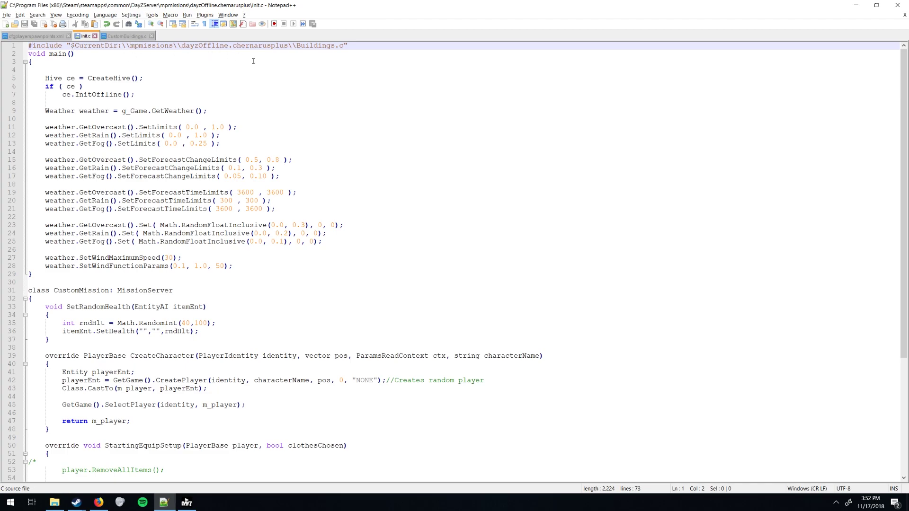
pyautogui.doubleClick(227, 45)
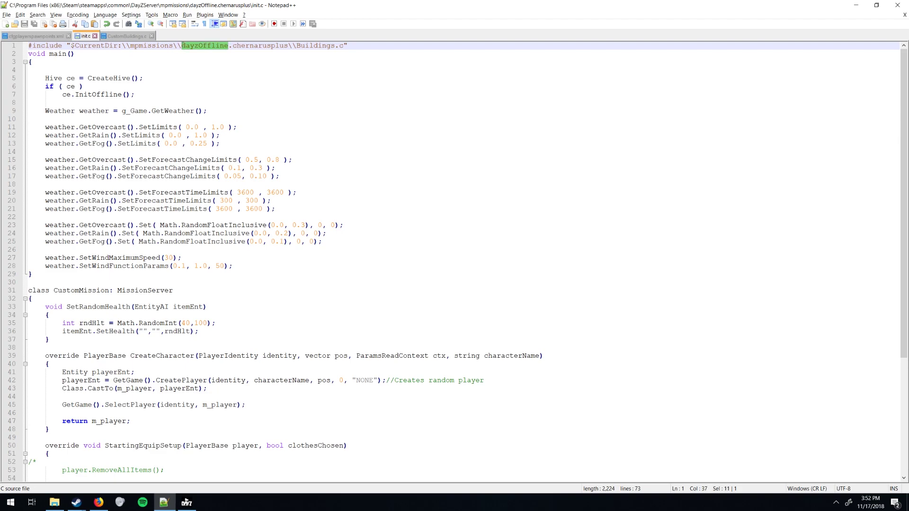
pyautogui.keyDown('shift'); pyautogui.click(178, 42); pyautogui.keyUp('shift')
pyautogui.keyDown('shift'); pyautogui.click(183, 48); pyautogui.keyUp('shift')
pyautogui.moveTo(299, 44); pyautogui.dragTo(341, 43)
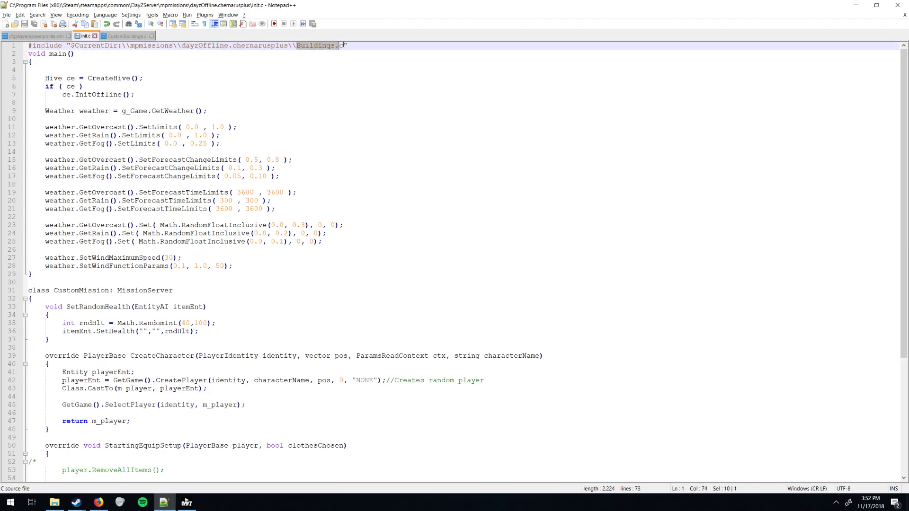
pyautogui.moveTo(456, 5); pyautogui.dragTo(431, 1)
pyautogui.click(297, 45)
pyautogui.write('Custom')
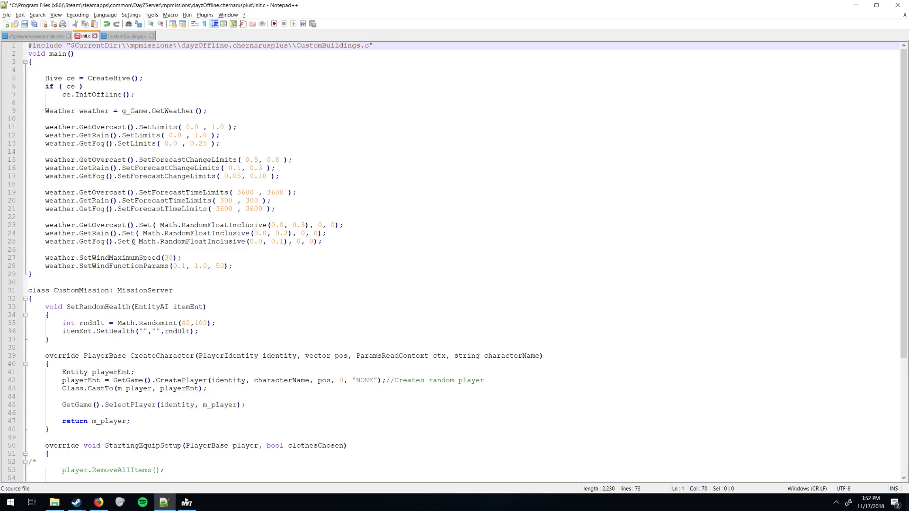
# Call AddBuildings() at the end of main(), save init.c, and review CustomBuildings.c.
pyautogui.click(243, 273)
pyautogui.click(244, 266)
pyautogui.press('Return')
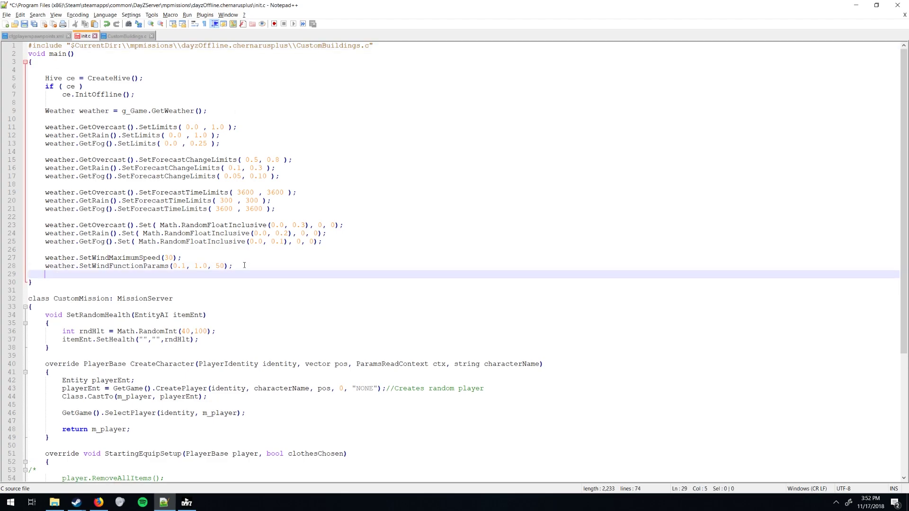
pyautogui.write('AddBuildings(')
pyautogui.hotkey('ctrl', 's')
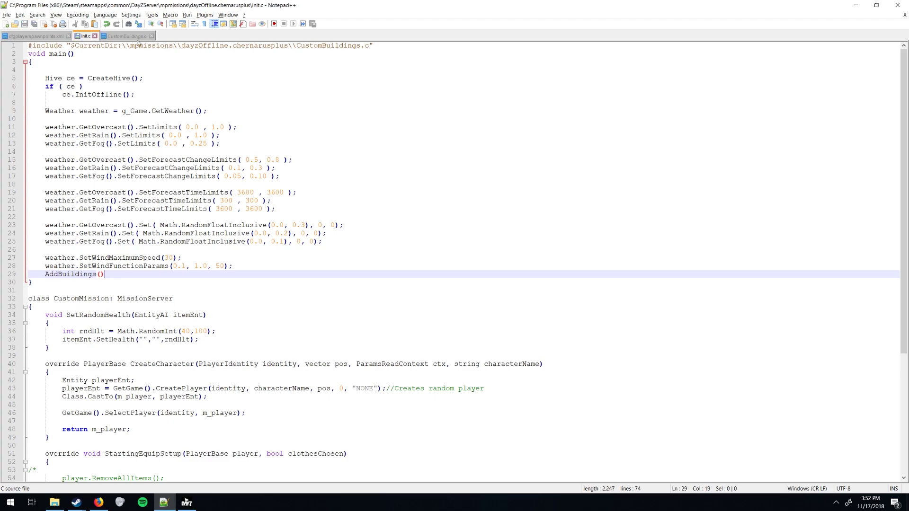
pyautogui.click(131, 38)
pyautogui.scroll(20, 160, 155)
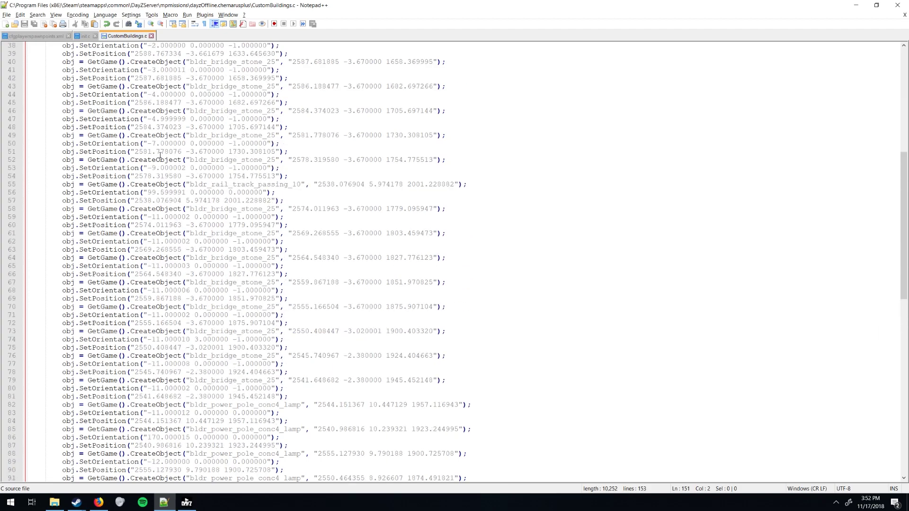
pyautogui.click(86, 36)
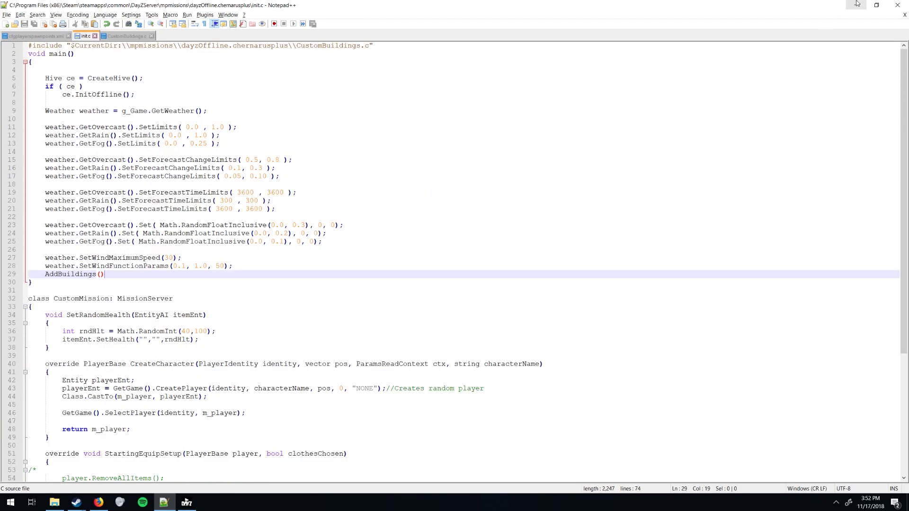
pyautogui.click(906, 5)
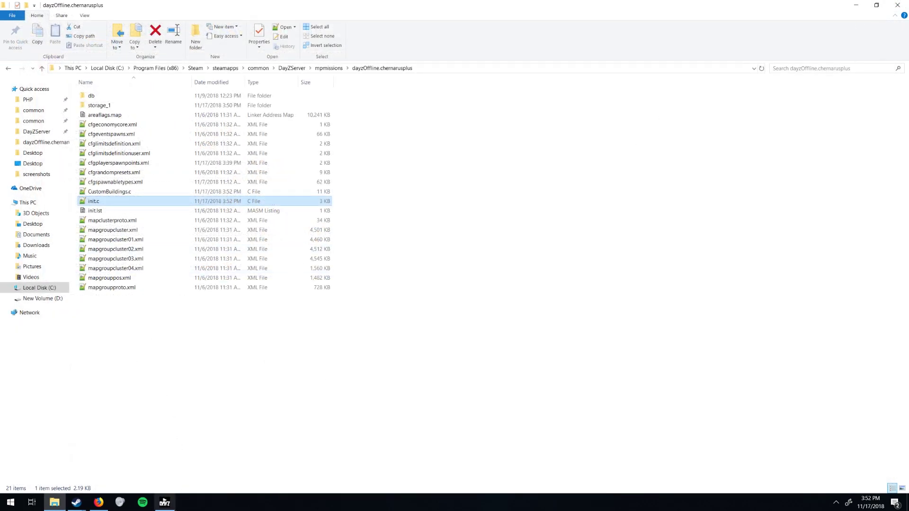
pyautogui.click(164, 502)
pyautogui.rightClick(159, 108)
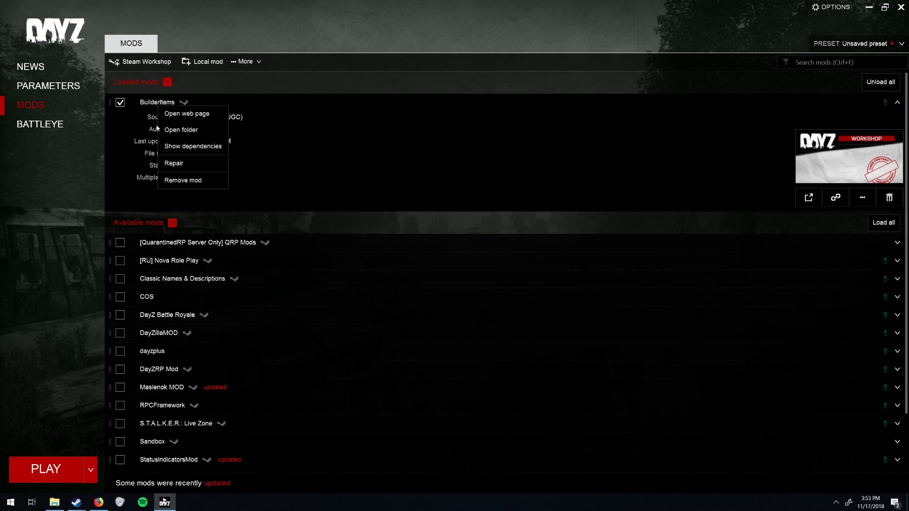
pyautogui.click(179, 126)
pyautogui.click(409, 232)
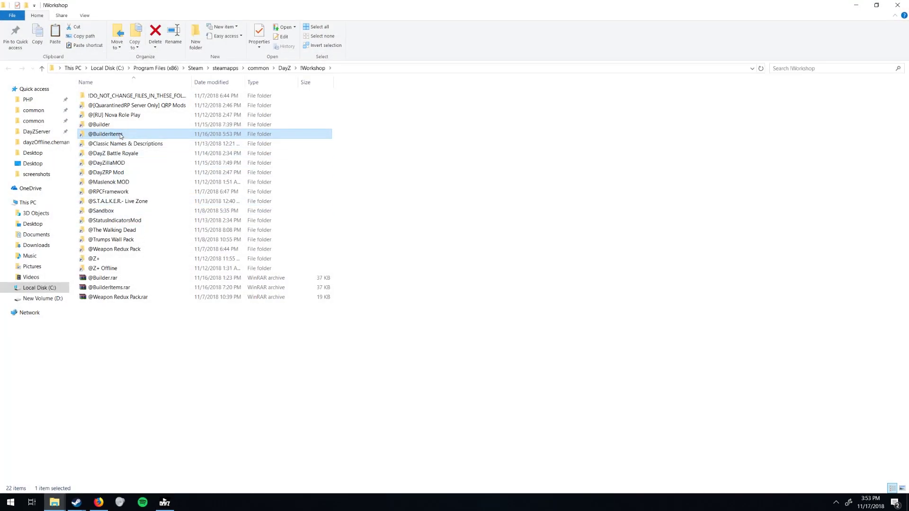
pyautogui.click(258, 68)
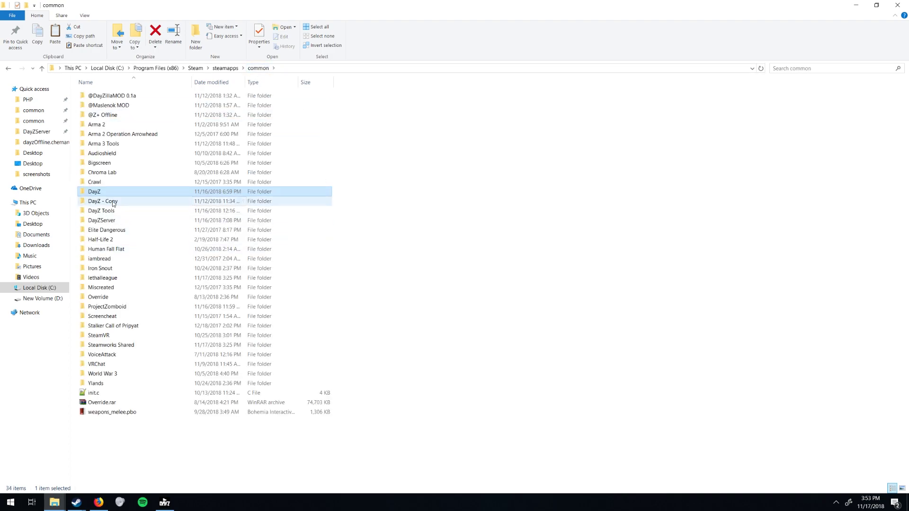
pyautogui.doubleClick(105, 221)
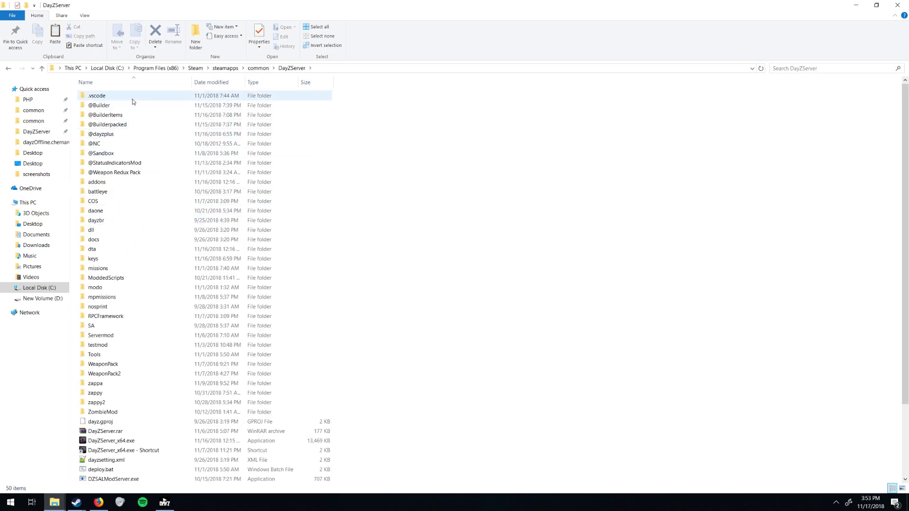
pyautogui.hotkey('ctrl', 'v')
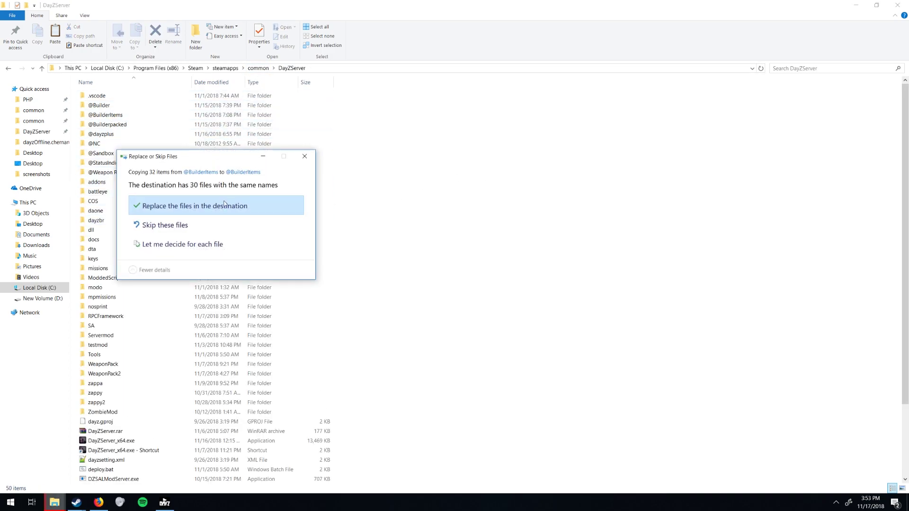
pyautogui.click(189, 203)
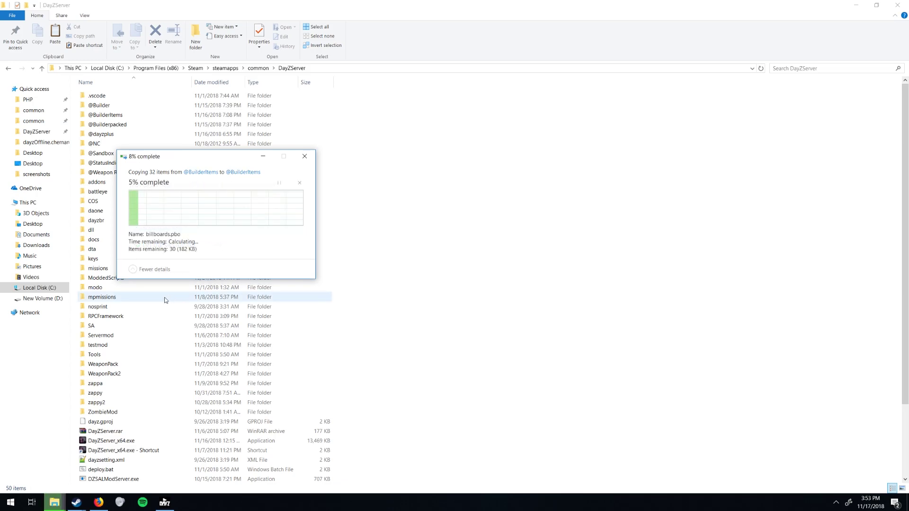
# Copy Builder.bikey from the mod's keys folder into DayZServer\keys, replacing the old key.
pyautogui.click(112, 115)
pyautogui.doubleClick(112, 116)
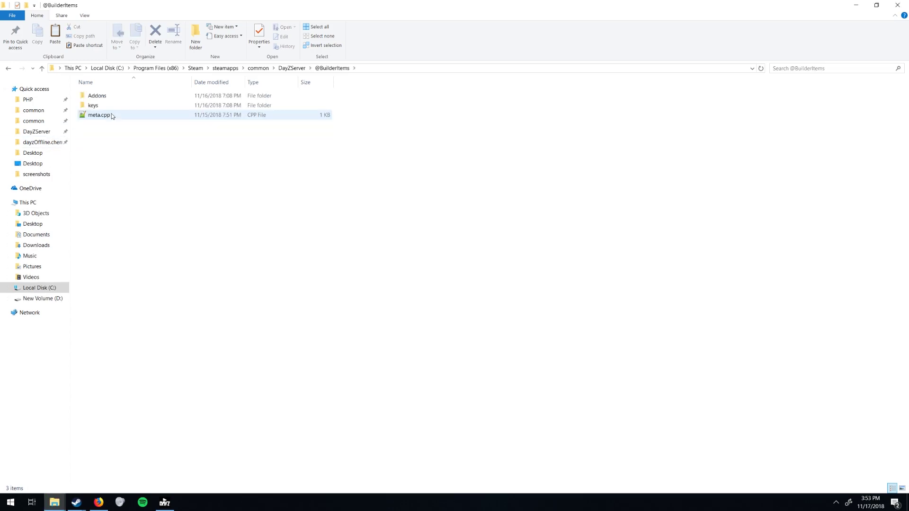
pyautogui.doubleClick(99, 107)
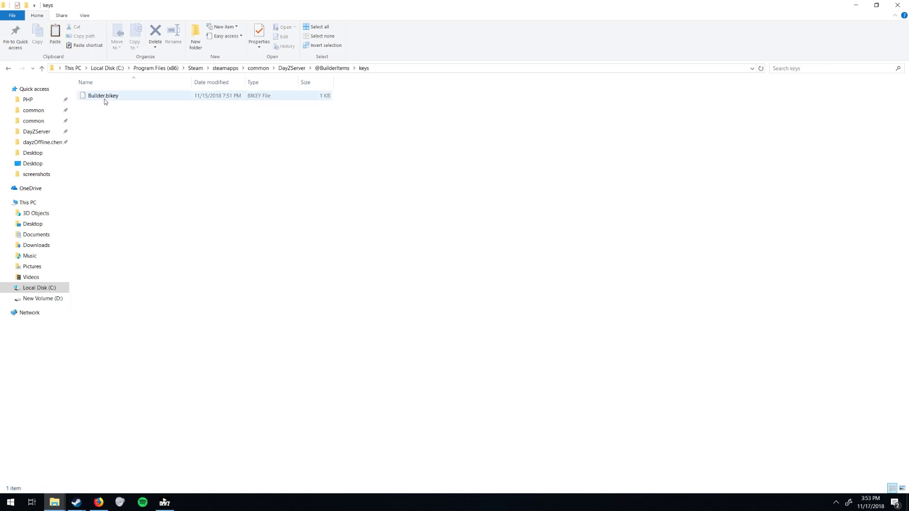
pyautogui.click(104, 97)
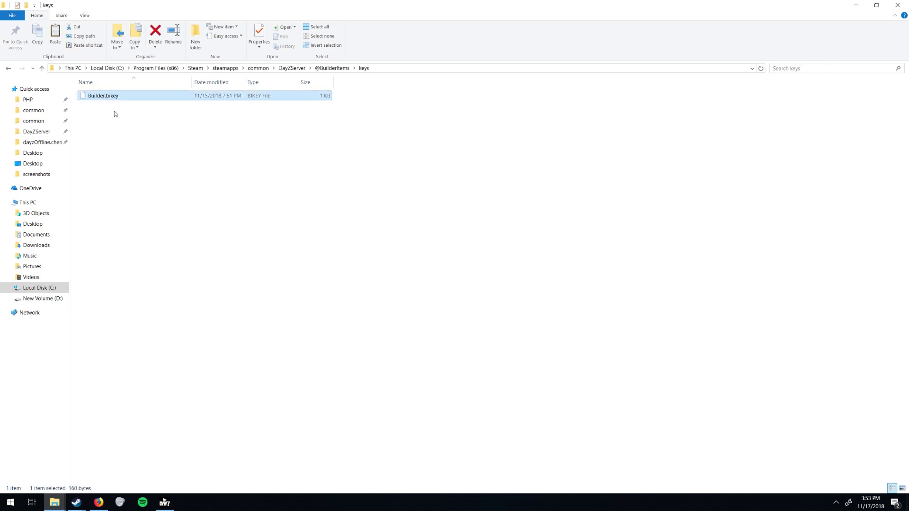
pyautogui.click(293, 69)
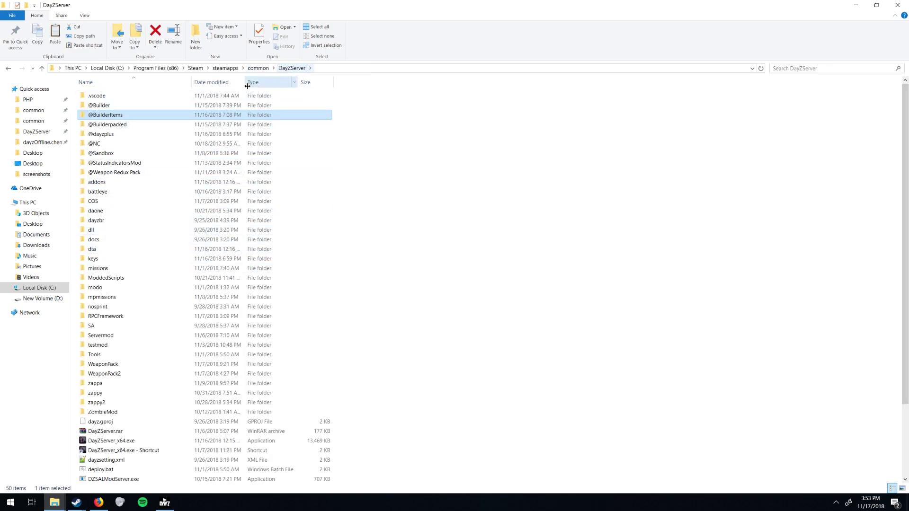
pyautogui.doubleClick(94, 258)
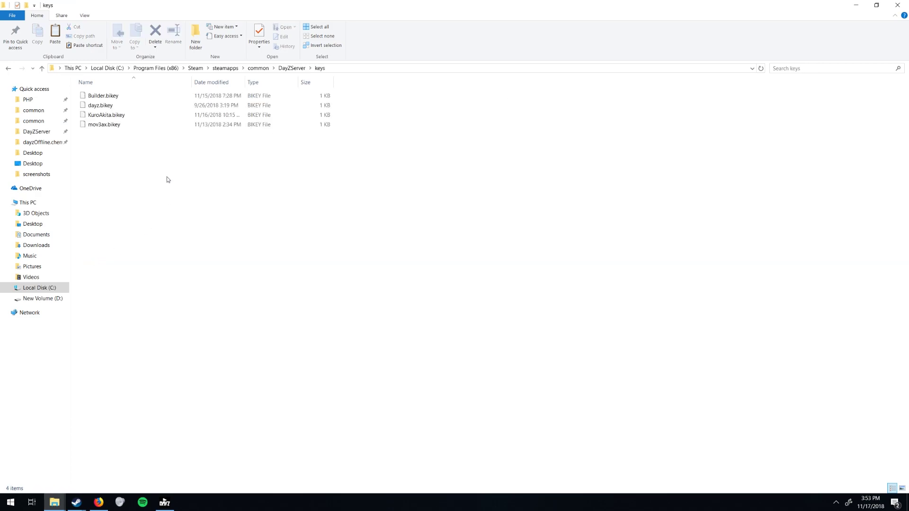
pyautogui.hotkey('ctrl', 'v')
pyautogui.click(464, 207)
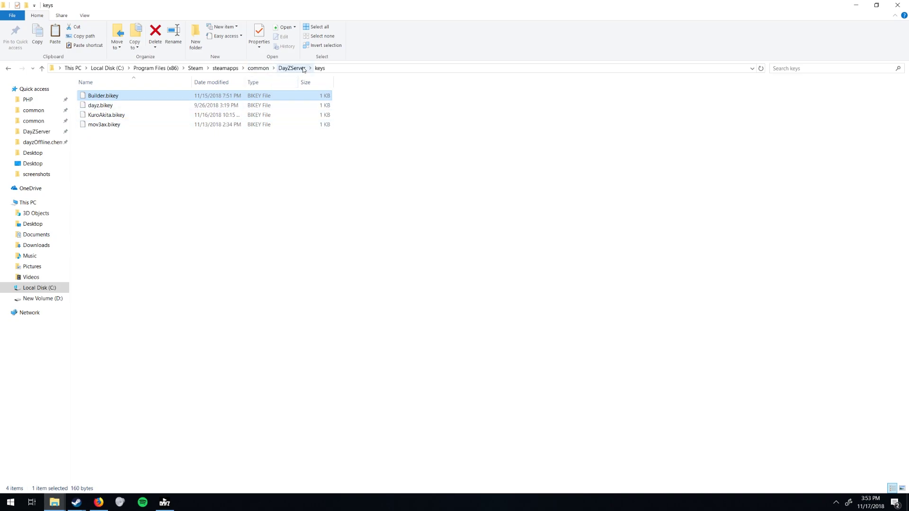
pyautogui.click(292, 68)
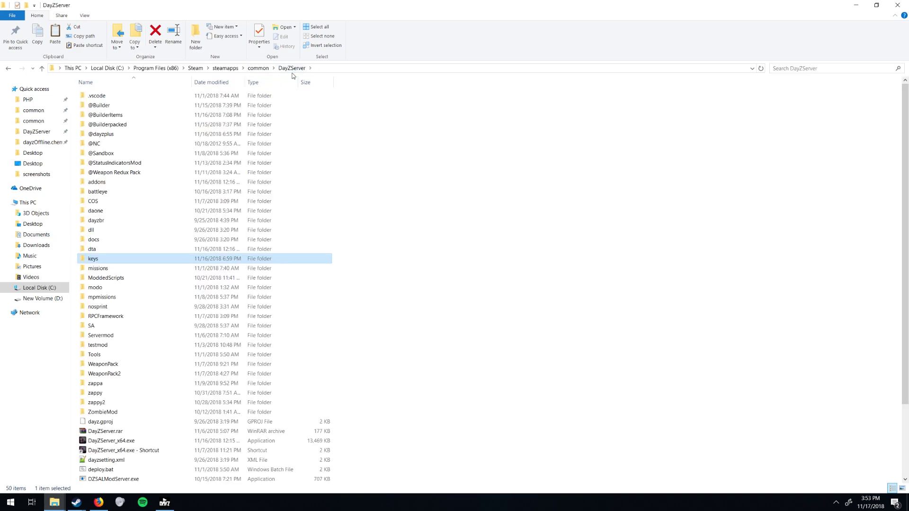
pyautogui.scroll(-3, 204, 350)
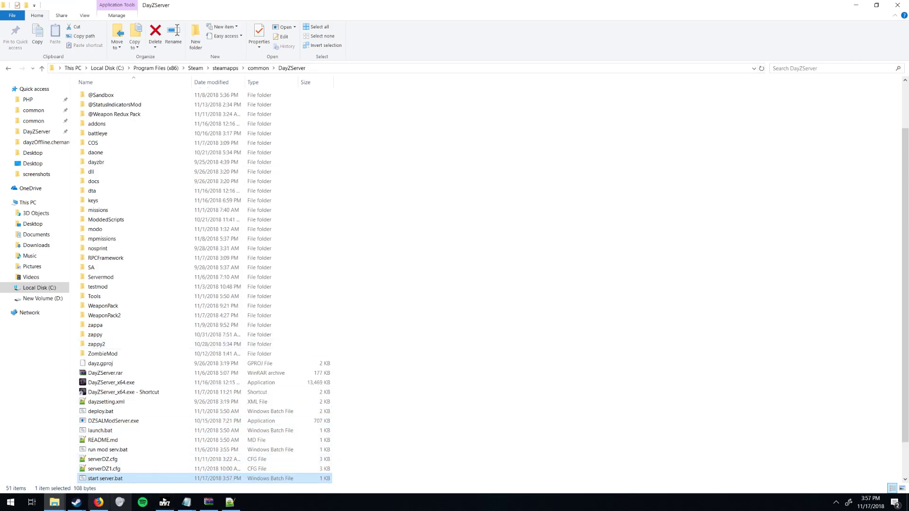
pyautogui.rightClick(102, 478)
pyautogui.click(121, 256)
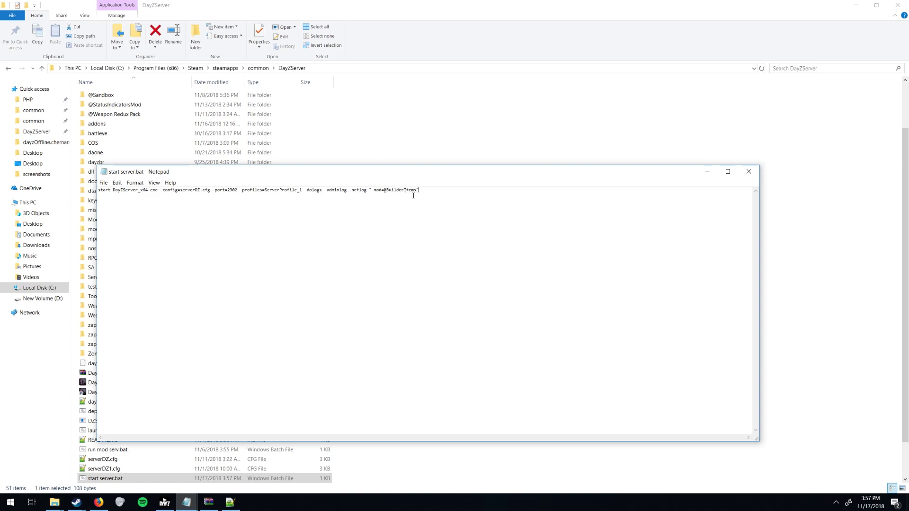
pyautogui.moveTo(418, 191); pyautogui.dragTo(389, 195)
pyautogui.write('Weapon Redux Pack;@')
pyautogui.moveTo(432, 191); pyautogui.dragTo(372, 194)
pyautogui.press('BackSpace')
pyautogui.write('-mod=')
pyautogui.hotkey('ctrl', 's')
pyautogui.click(750, 177)
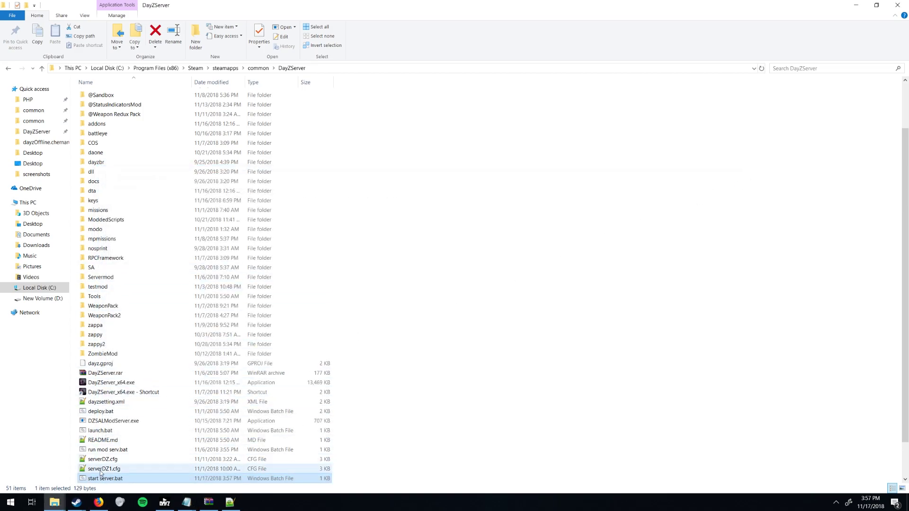
pyautogui.doubleClick(109, 479)
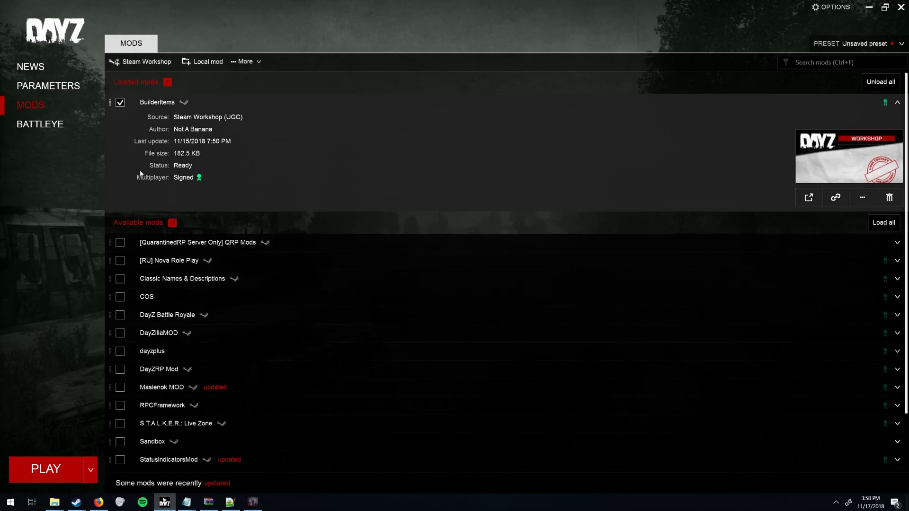
# Press PLAY in the DayZ Launcher to start DayZ with BuilderItems loaded.
pyautogui.click(80, 455)
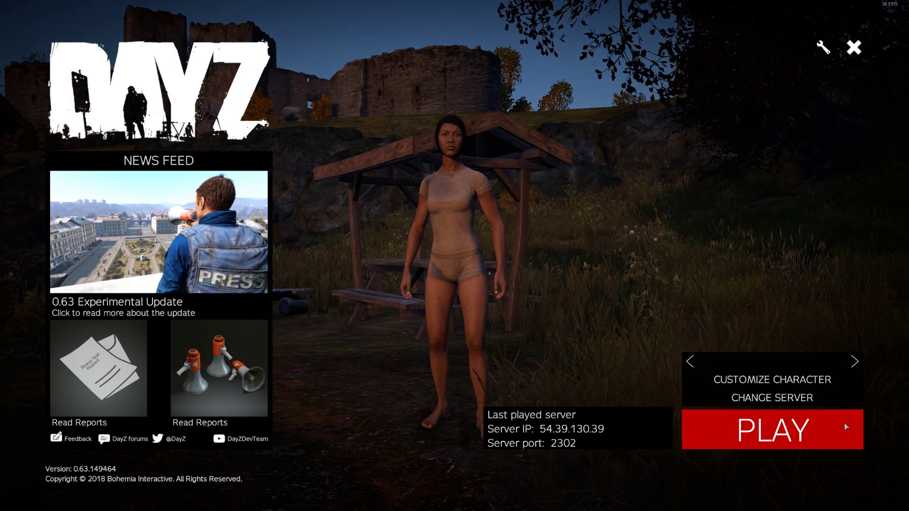
# Join the 'Leave me alone' server from the LAN list, entering the server password.
pyautogui.click(754, 398)
pyautogui.click(322, 61)
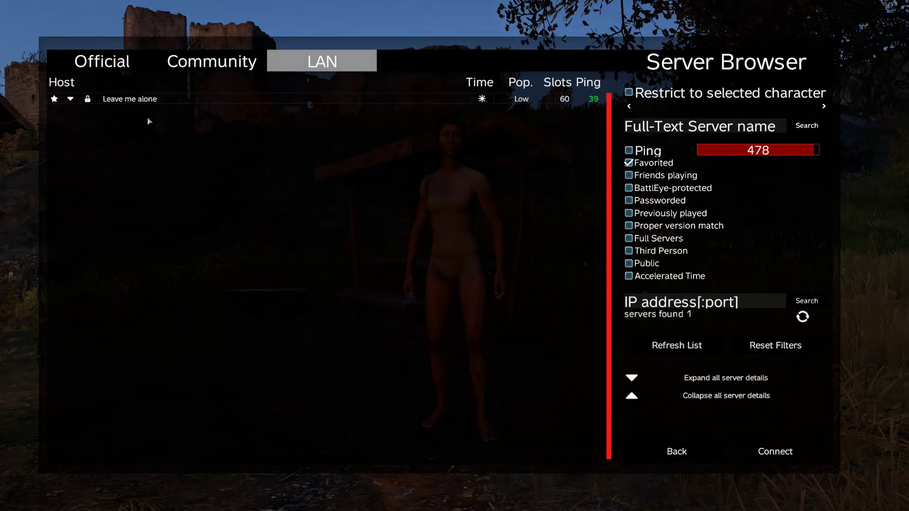
pyautogui.click(194, 99)
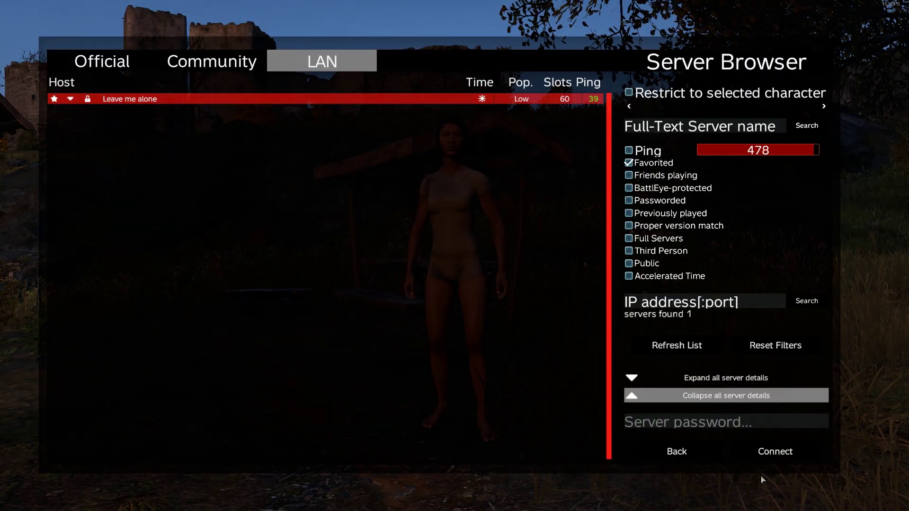
pyautogui.click(769, 452)
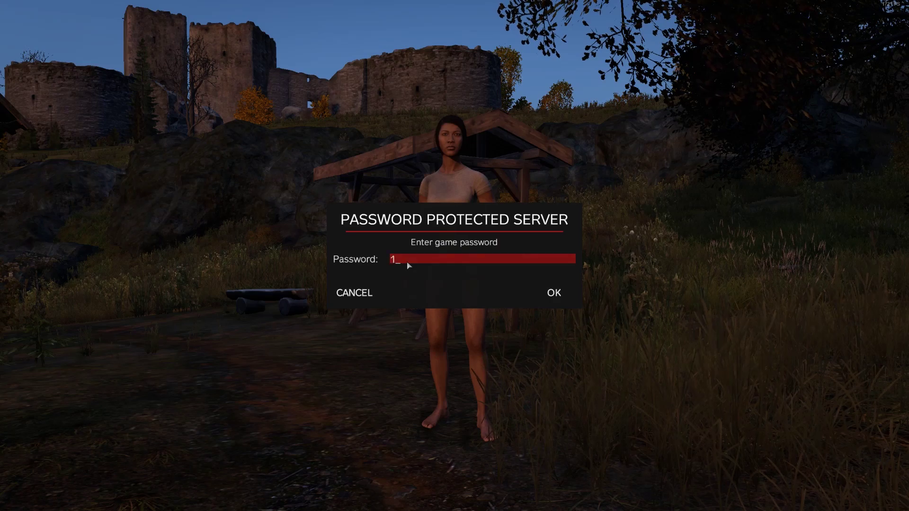
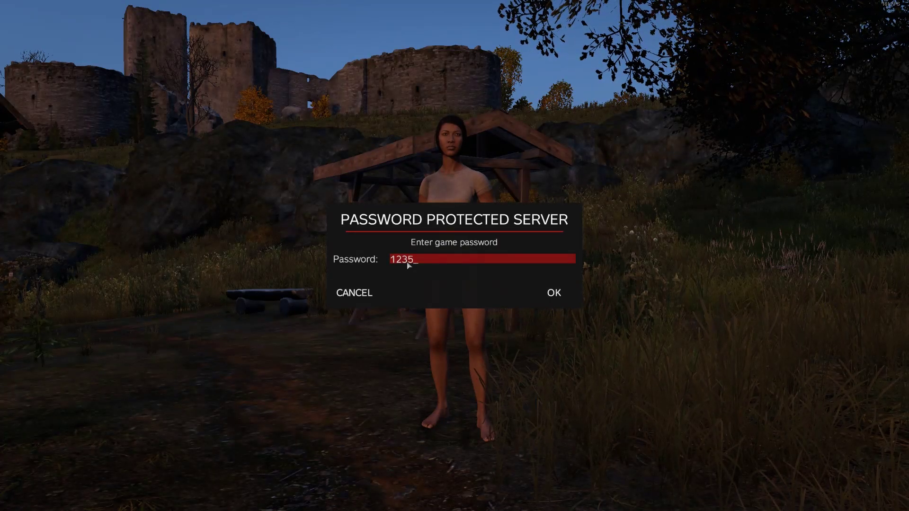
pyautogui.click(549, 290)
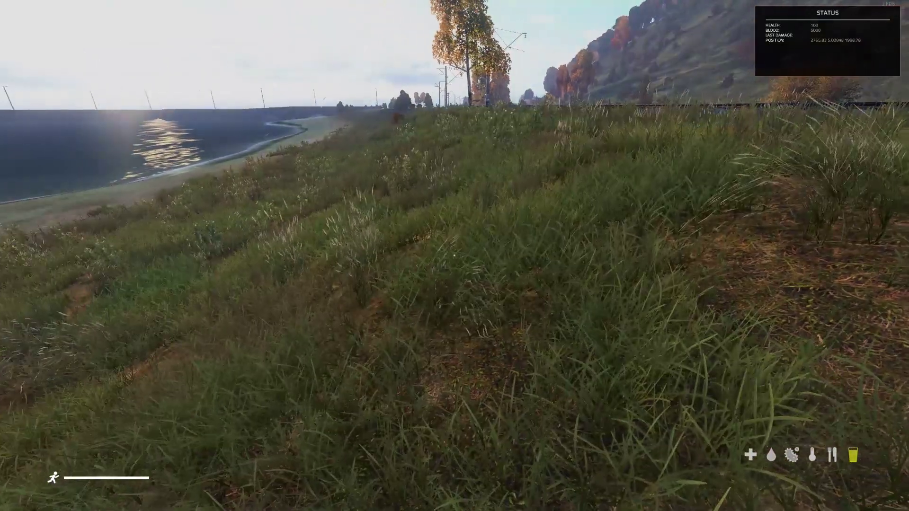
# Run along the shore past the railway toward the castle and open the Items and Objects spawner.
pyautogui.press('w')
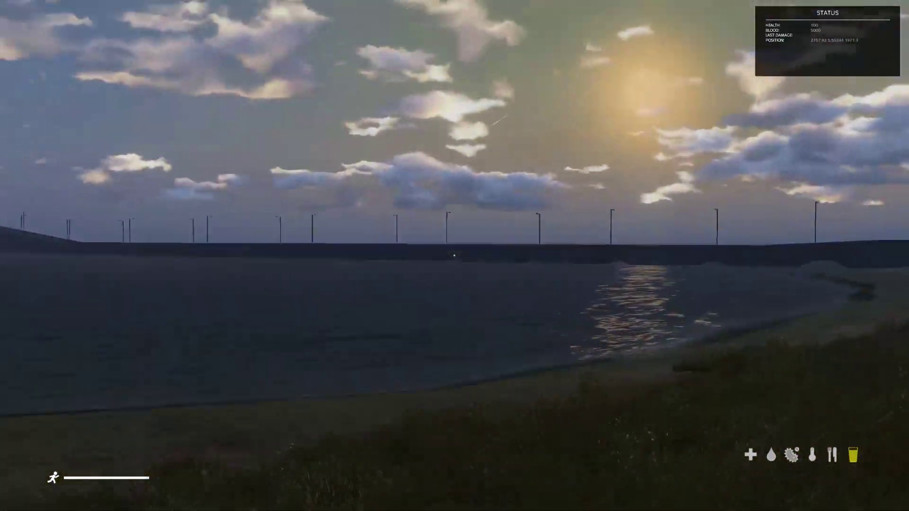
pyautogui.press('w')
pyautogui.press('KP_Enter')
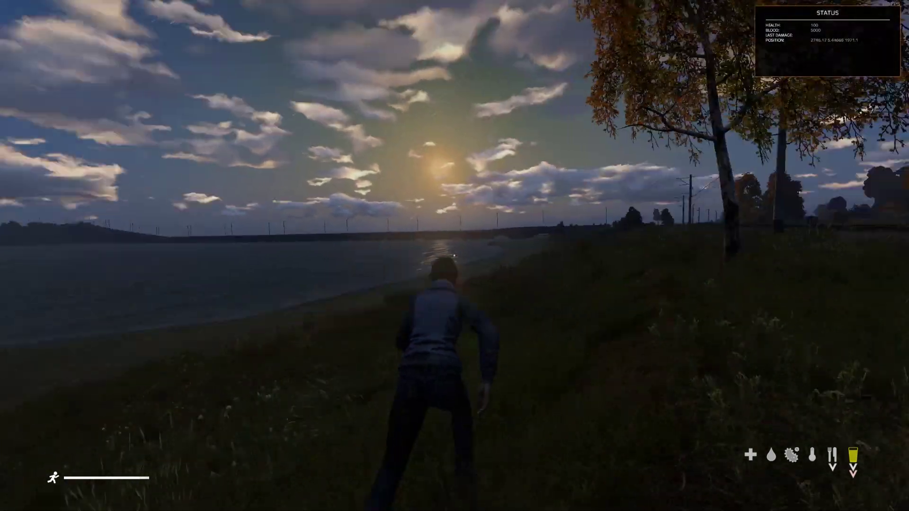
pyautogui.press('w')
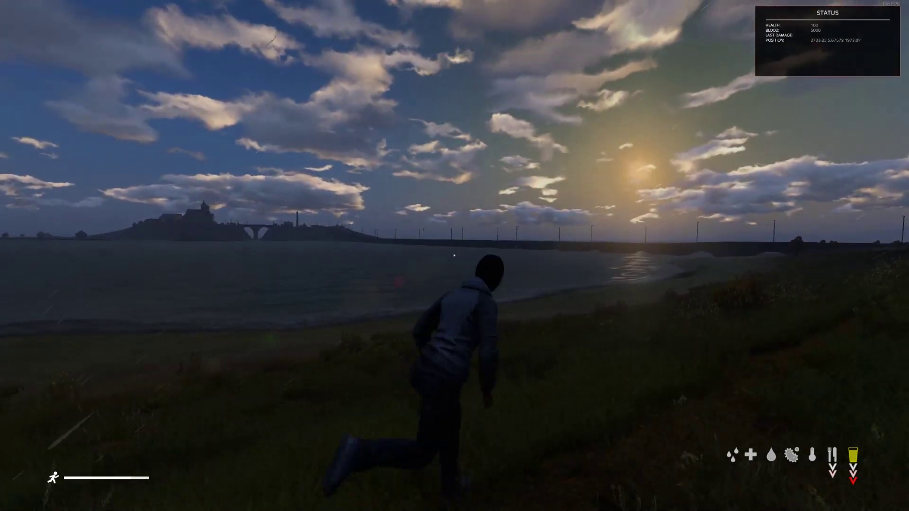
pyautogui.press('w')
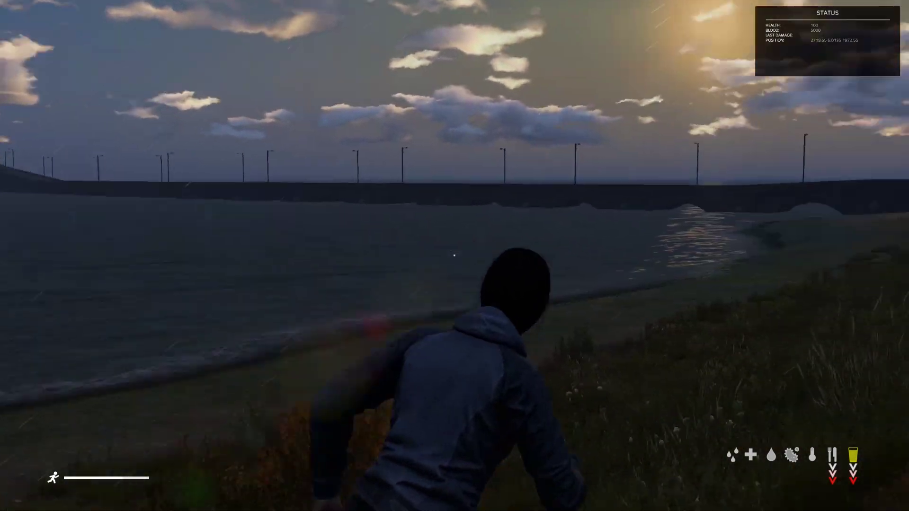
pyautogui.press('w')
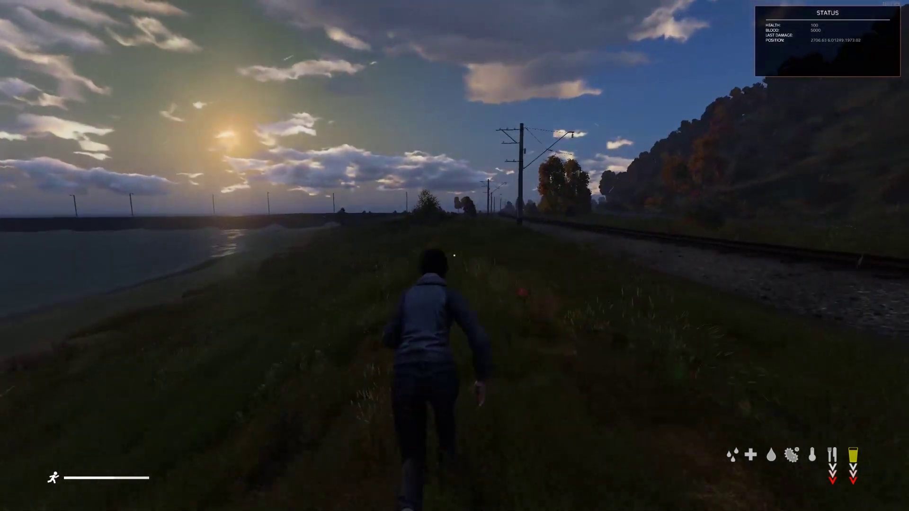
pyautogui.press('w')
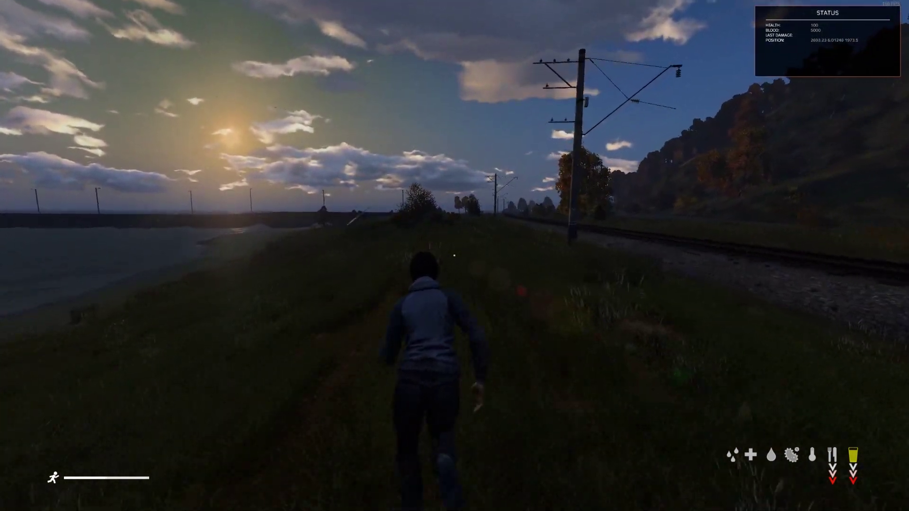
pyautogui.press('w')
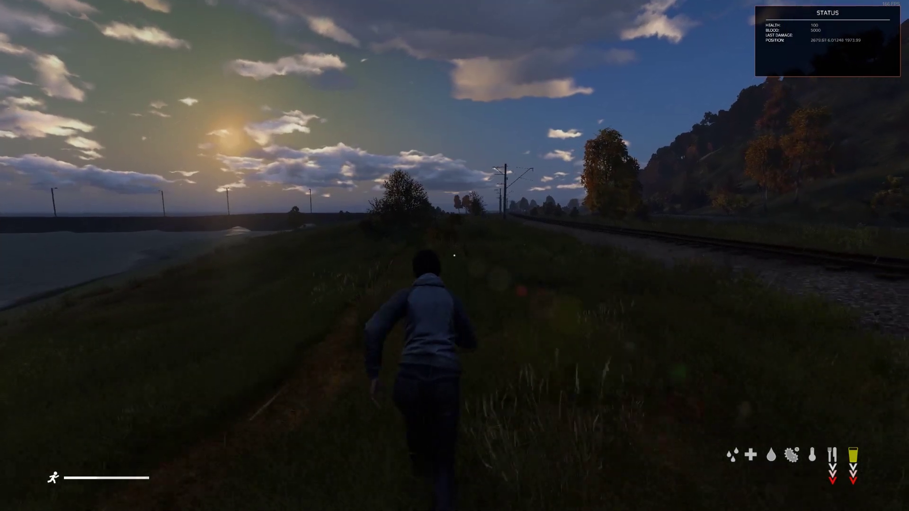
pyautogui.press('w')
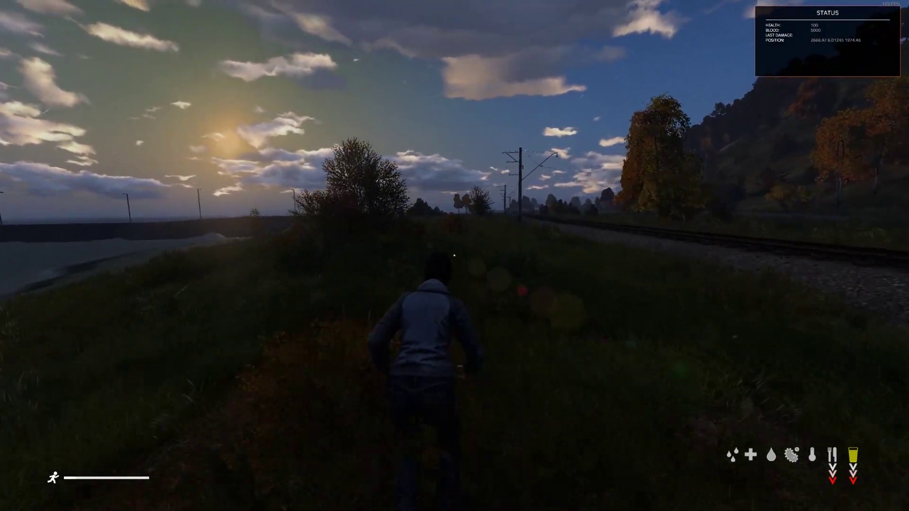
pyautogui.press('w')
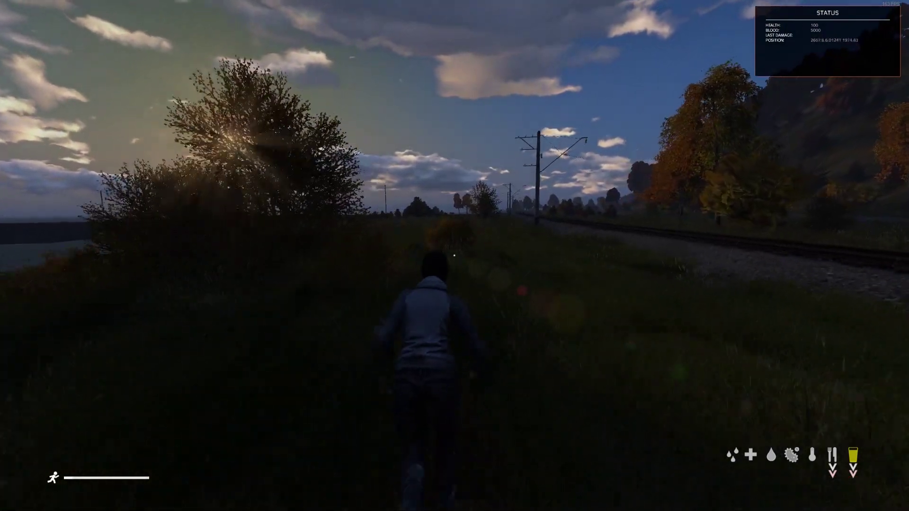
pyautogui.press('w')
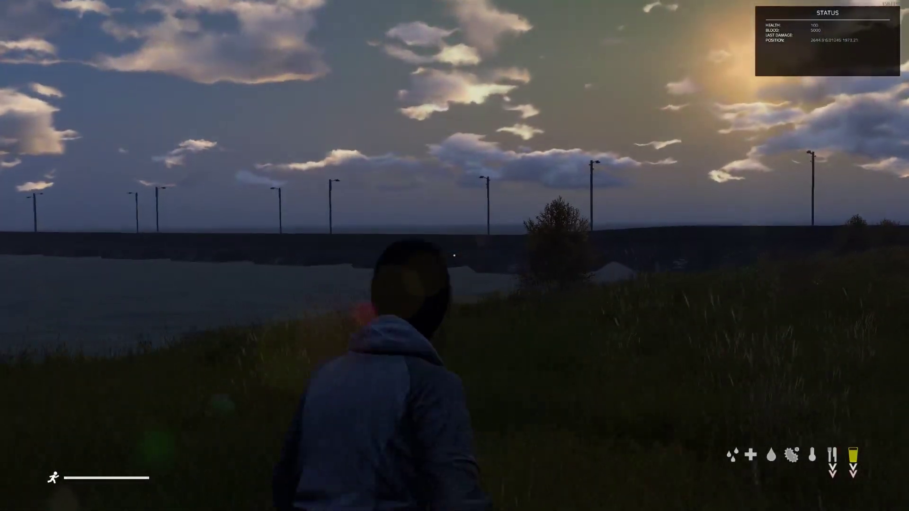
pyautogui.press('w')
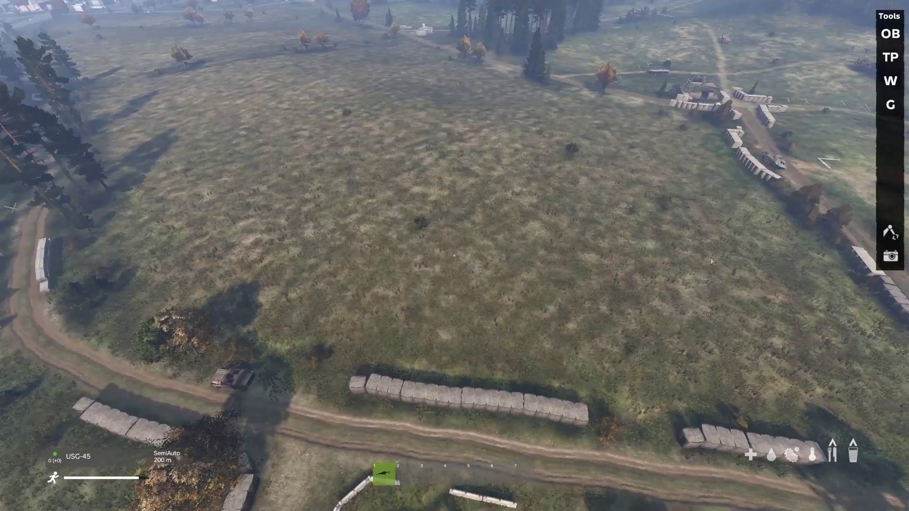
pyautogui.click(890, 34)
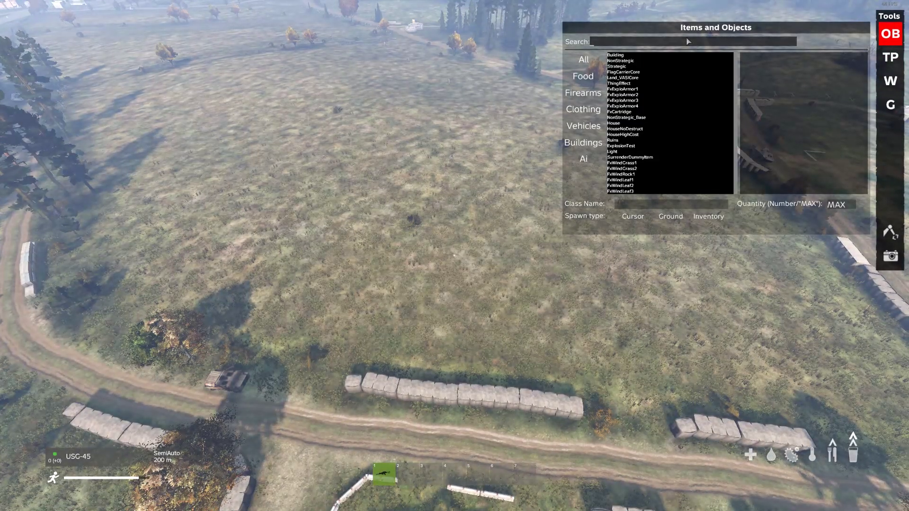
# Search bldr_ and preview objects like bldr_basin_a, bldr_library_a, bldr_piano, then close the spawner.
pyautogui.write('bldr_')
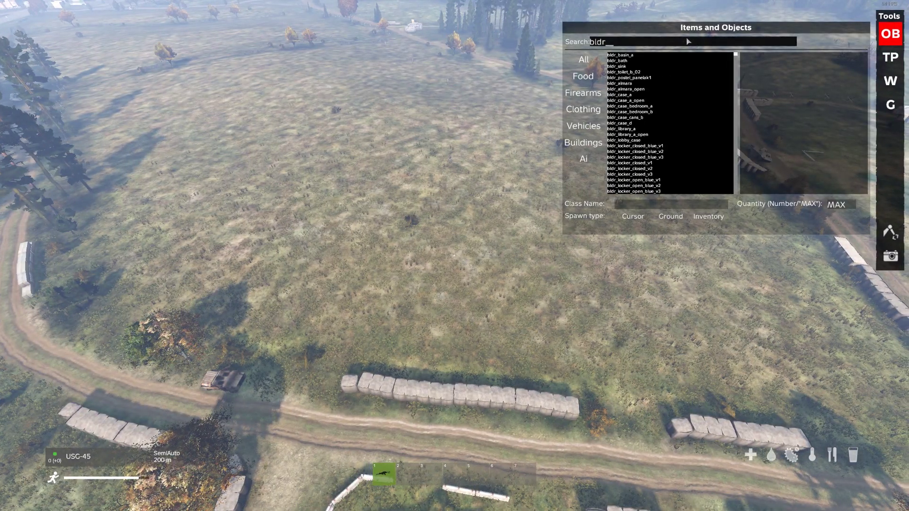
pyautogui.click(670, 56)
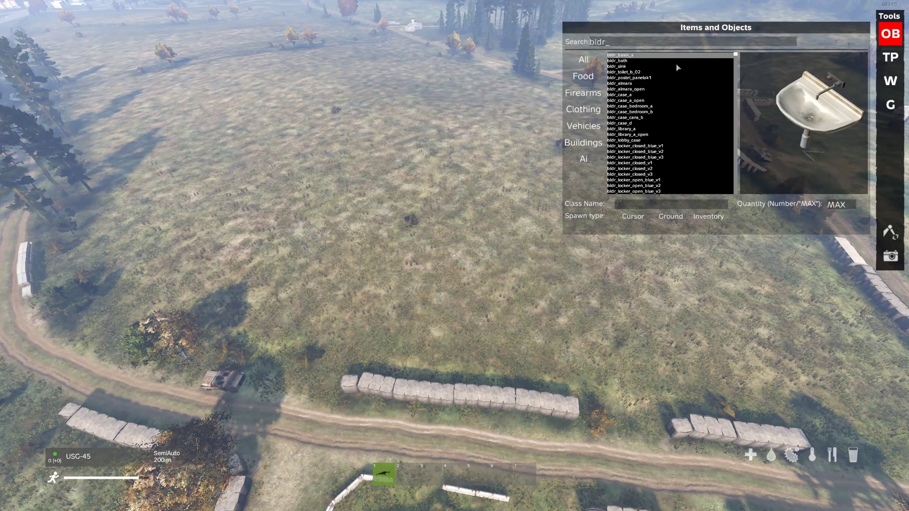
pyautogui.press('Down')
pyautogui.press('Down')
pyautogui.press('Down')
pyautogui.press('Down')
pyautogui.press('Down')
pyautogui.press('Down')
pyautogui.press('Down')
pyautogui.press('Down')
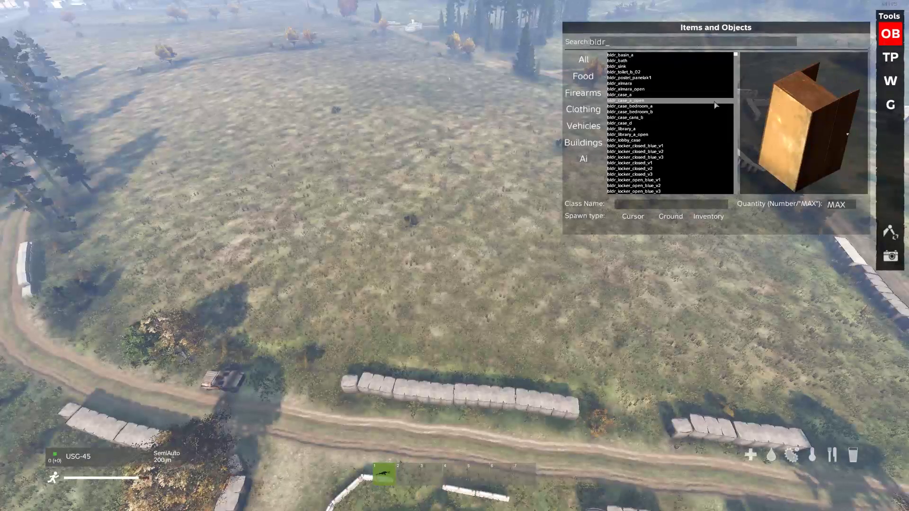
pyautogui.press('Down')
pyautogui.press('Down')
pyautogui.press('Down')
pyautogui.press('Down')
pyautogui.press('Down')
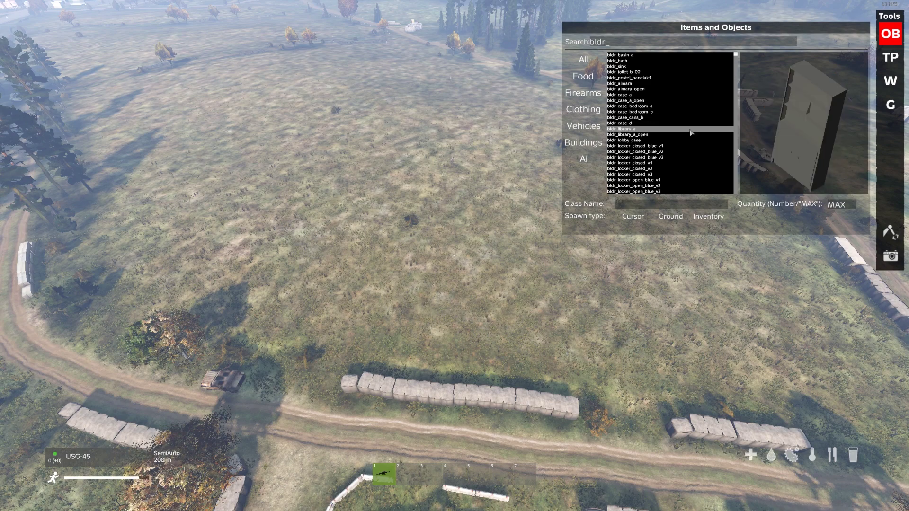
pyautogui.press('Down')
pyautogui.press('Down')
pyautogui.press('Down')
pyautogui.press('Down')
pyautogui.press('Down')
pyautogui.press('Down')
pyautogui.press('Down')
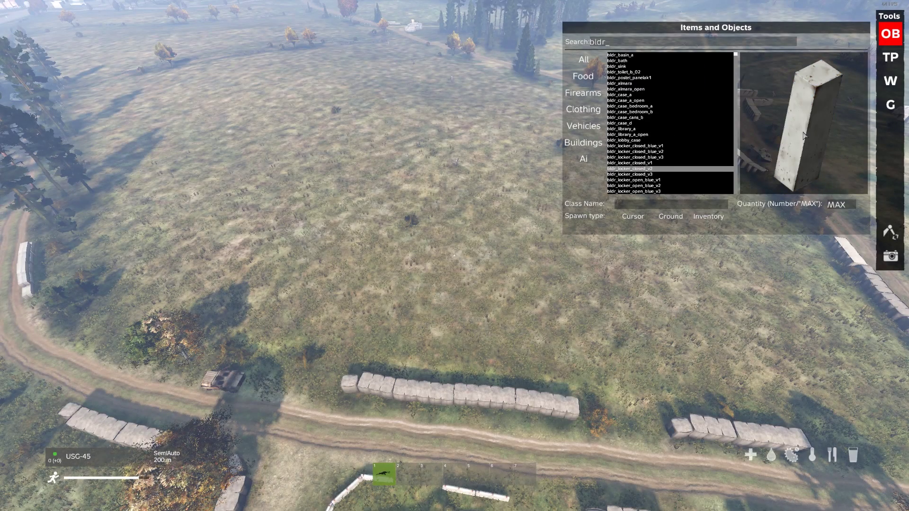
pyautogui.press('Down')
pyautogui.press('Down')
pyautogui.press('Down')
pyautogui.press('Down')
pyautogui.press('Down')
pyautogui.press('Down')
pyautogui.press('Down')
pyautogui.press('Down')
pyautogui.press('Down')
pyautogui.press('Down')
pyautogui.press('Down')
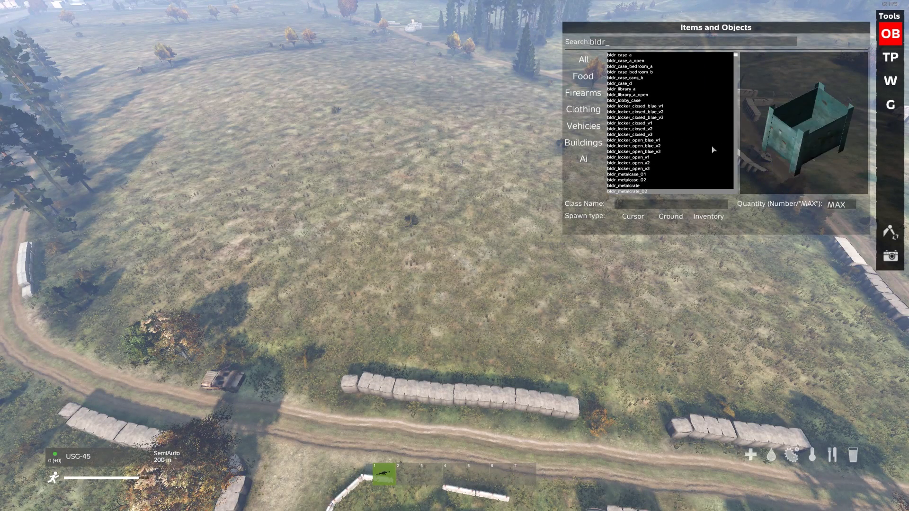
pyautogui.press('Down')
pyautogui.press('Down')
pyautogui.press('Down')
pyautogui.press('Down')
pyautogui.press('Down')
pyautogui.press('Down')
pyautogui.press('Down')
pyautogui.press('Down')
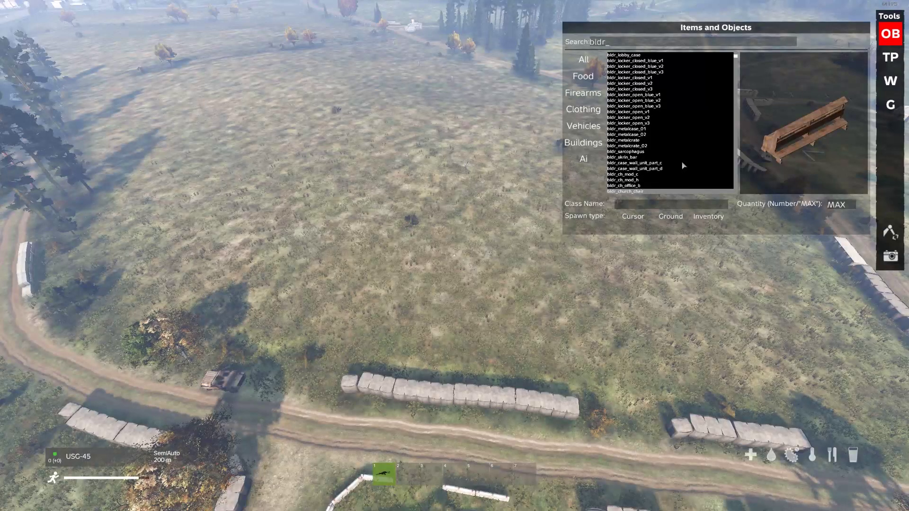
pyautogui.press('Down')
pyautogui.press('Down')
pyautogui.press('Down')
pyautogui.press('Down')
pyautogui.press('Down')
pyautogui.press('Down')
pyautogui.press('Down')
pyautogui.press('Down')
pyautogui.press('Down')
pyautogui.press('Down')
pyautogui.press('Down')
pyautogui.press('Down')
pyautogui.press('Down')
pyautogui.press('Down')
pyautogui.press('Down')
pyautogui.press('Down')
pyautogui.press('Down')
pyautogui.press('Down')
pyautogui.press('Down')
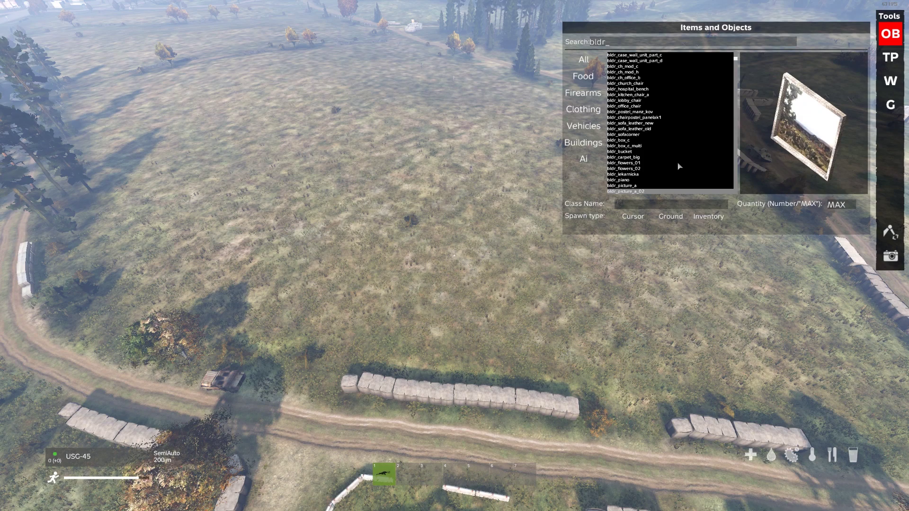
pyautogui.press('Up')
pyautogui.press('Up')
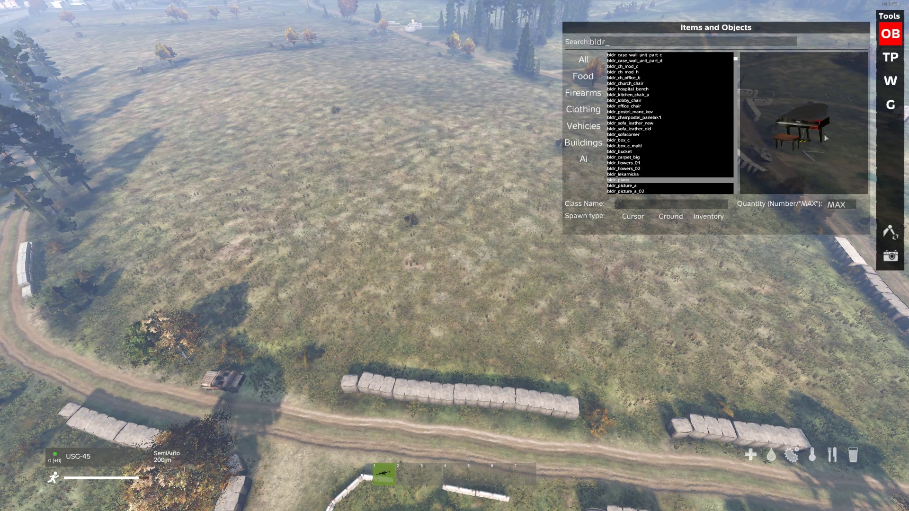
pyautogui.press('Down')
pyautogui.press('Down')
pyautogui.press('Down')
pyautogui.press('Down')
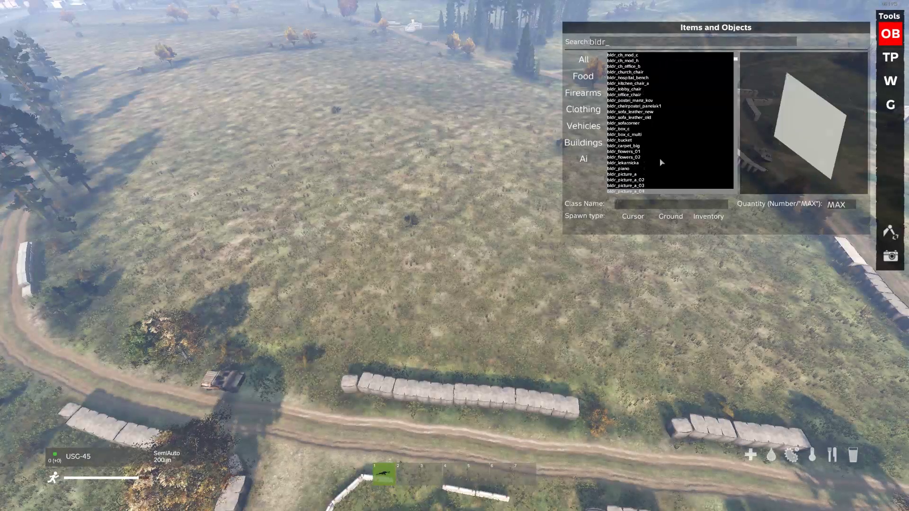
pyautogui.press('Down')
pyautogui.press('Down')
pyautogui.press('Down')
pyautogui.press('Down')
pyautogui.press('Down')
pyautogui.press('Down')
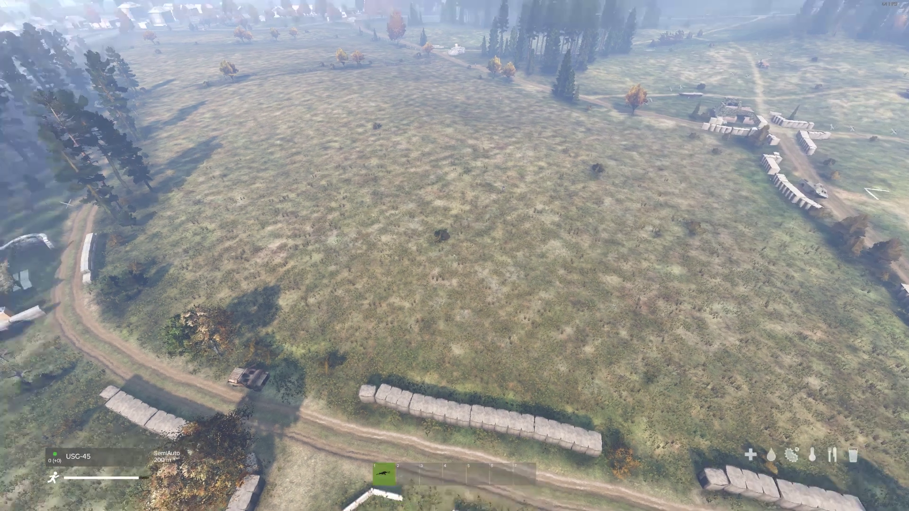
pyautogui.press('w')
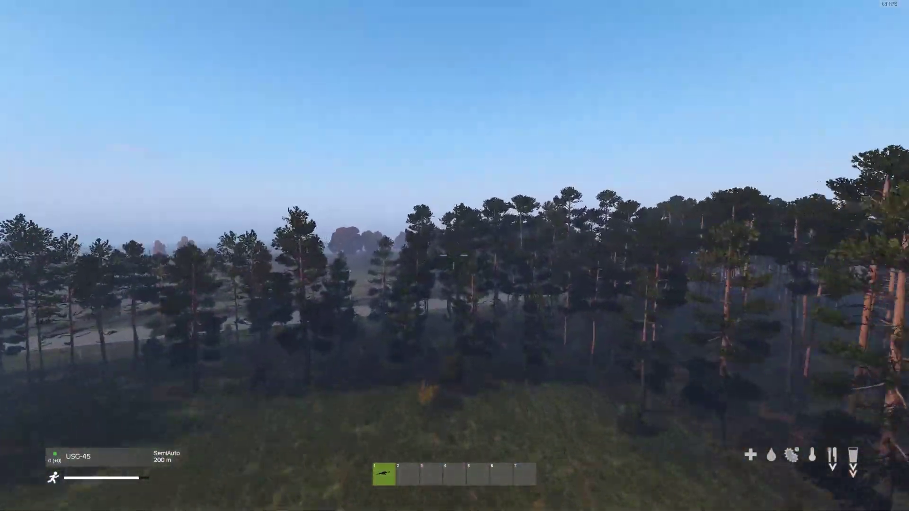
# Fly the free camera through the pines down to the road and reopen the spawner.
pyautogui.press('w')
pyautogui.press('y')
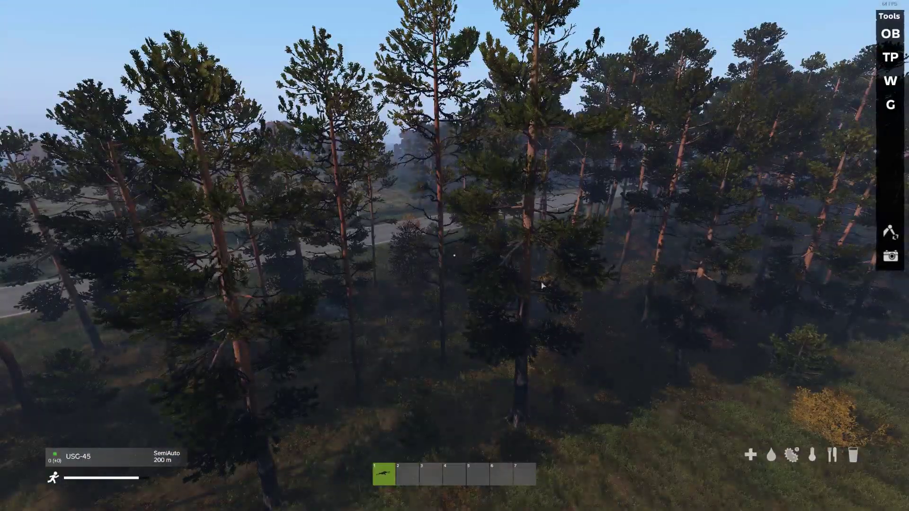
pyautogui.press('w')
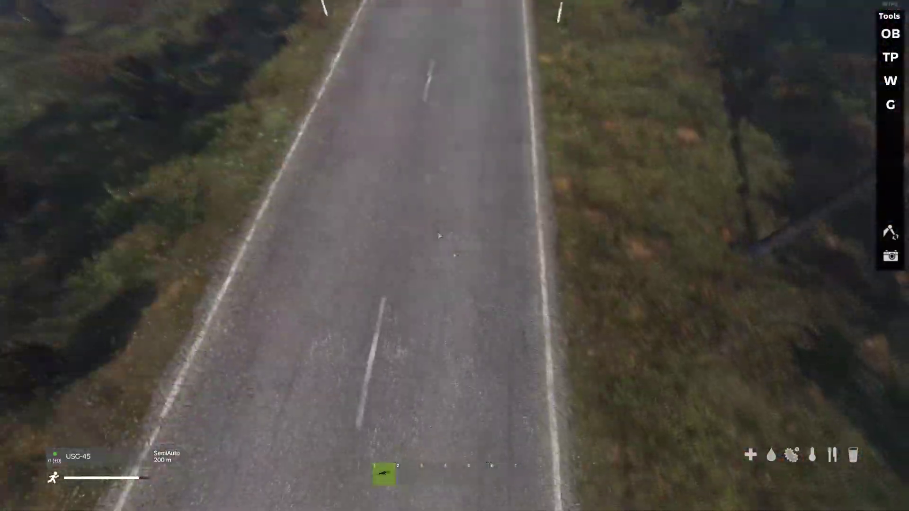
pyautogui.press('o')
pyautogui.press('w')
pyautogui.press('e')
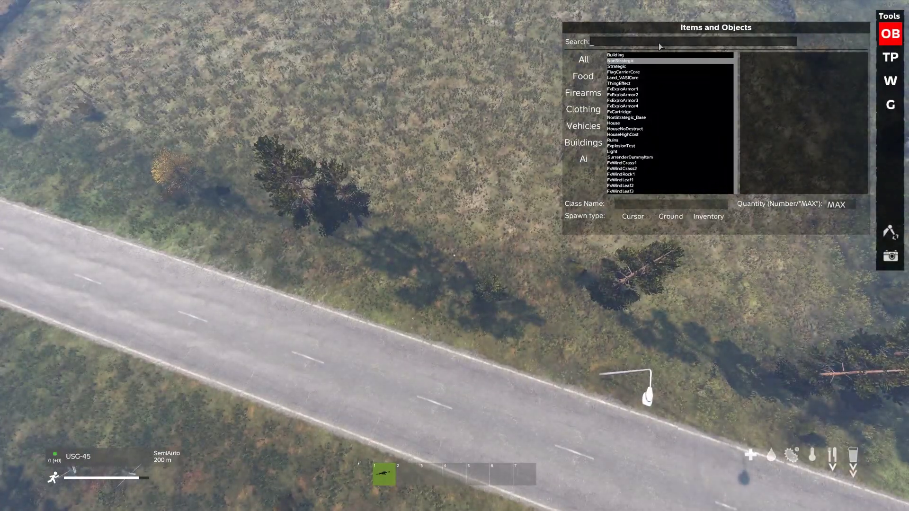
# Search 'rds' and spawn the bldr_rds_asf1_22_50 road slab onto the road.
pyautogui.write('rds')
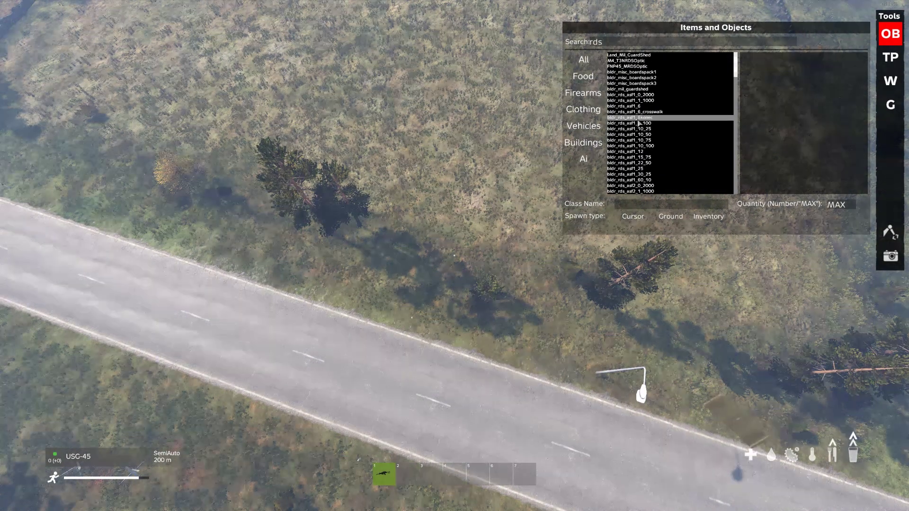
pyautogui.click(638, 118)
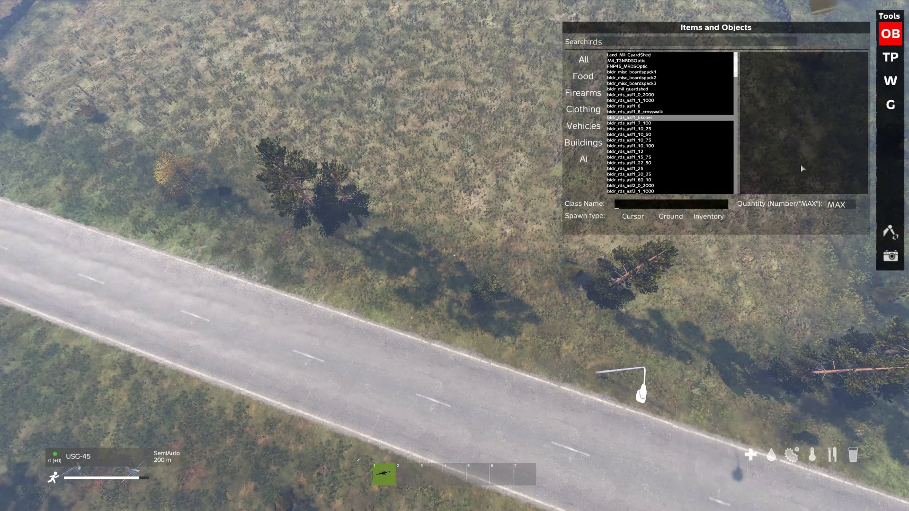
pyautogui.click(667, 129)
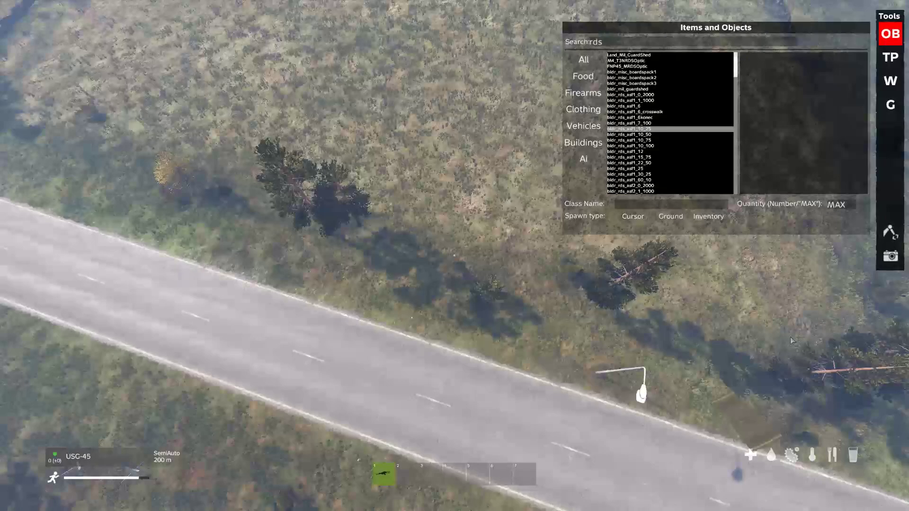
pyautogui.scroll(-6, 769, 301)
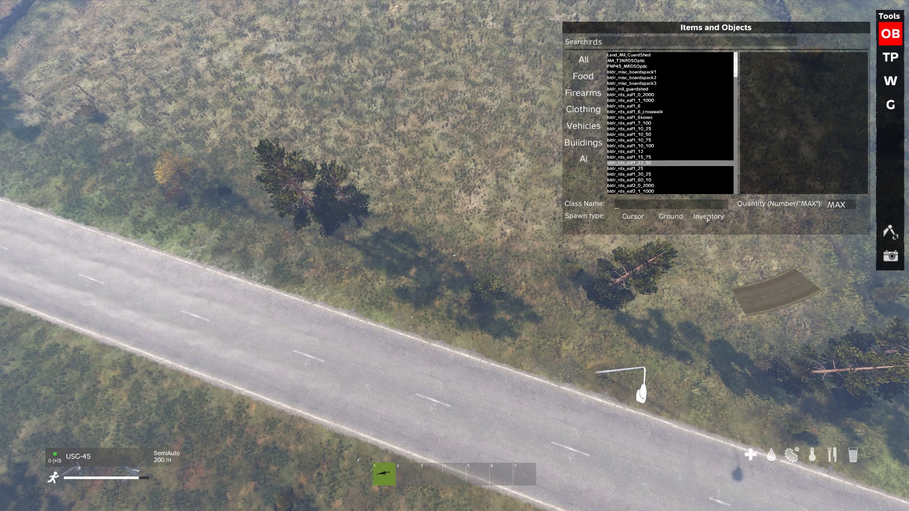
pyautogui.click(633, 216)
pyautogui.press('w')
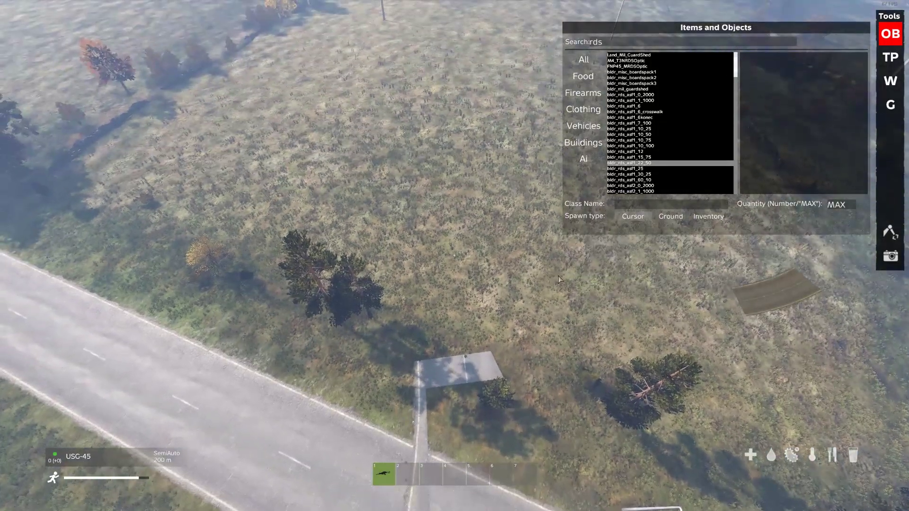
pyautogui.click(890, 232)
pyautogui.click(824, 318)
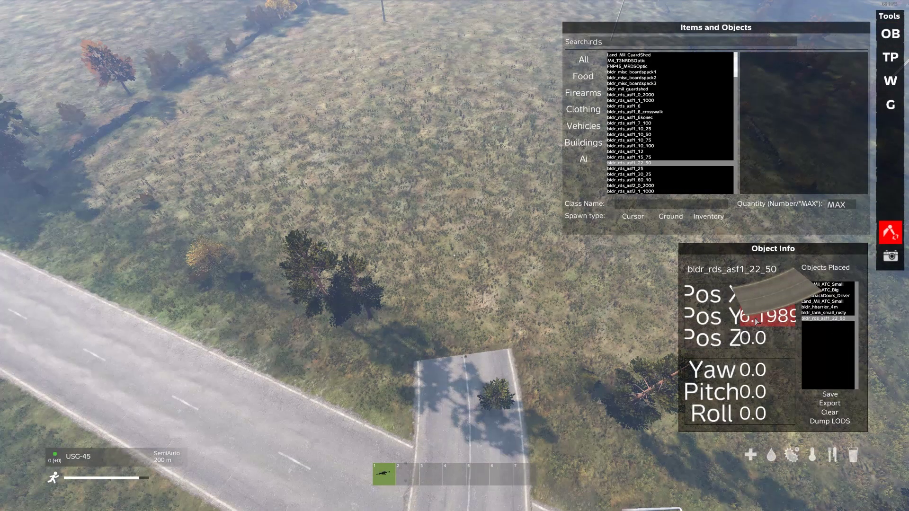
# Fly above the pines to inspect the placed road slab, then head along the road.
pyautogui.moveTo(493, 428); pyautogui.dragTo(473, 369, button='right')
pyautogui.press('w')
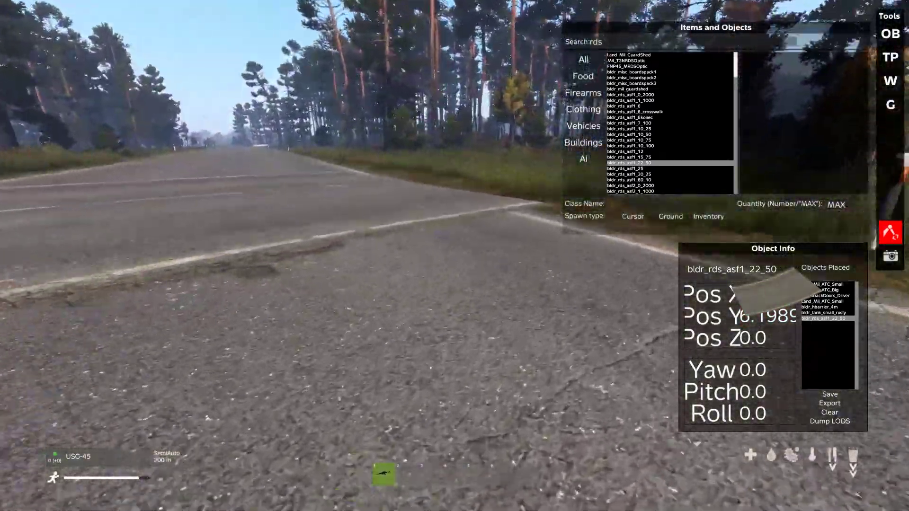
pyautogui.press('q')
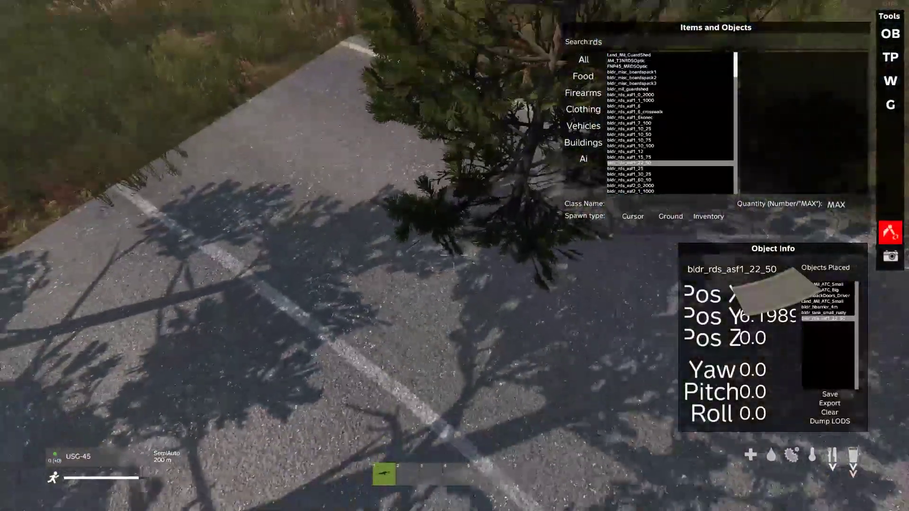
pyautogui.press('q')
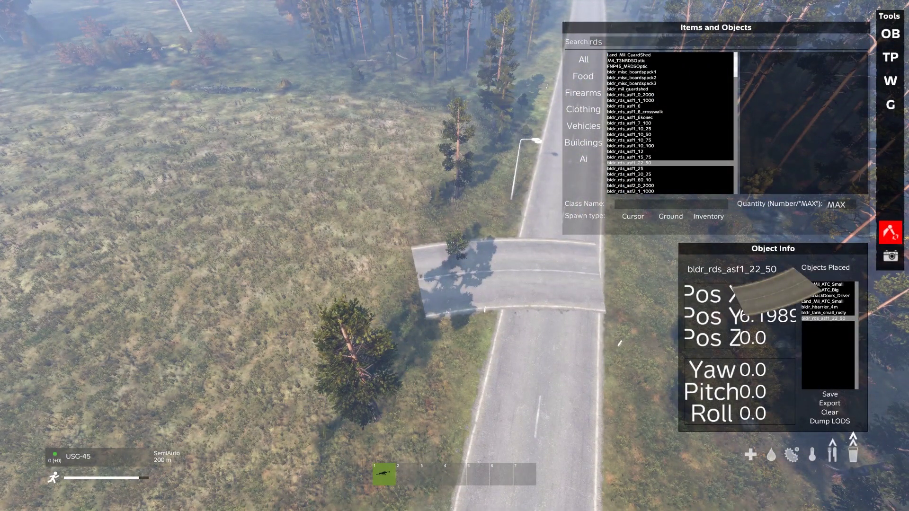
pyautogui.moveTo(455, 256)
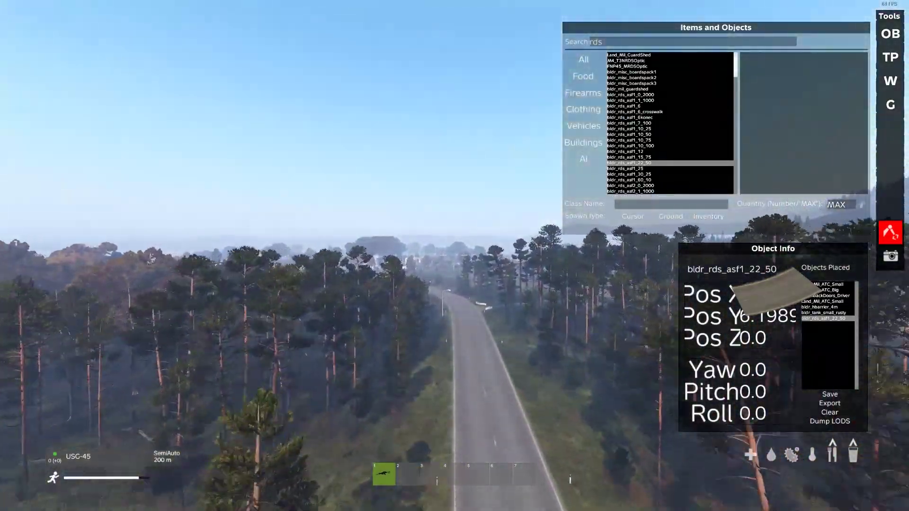
pyautogui.press('w')
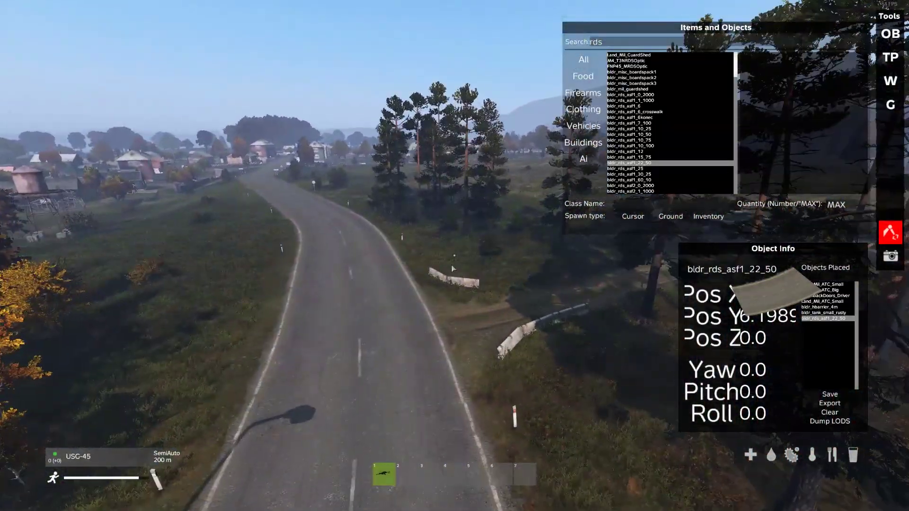
# Fly to the fuel tanks and select the tin wall, identified as Static_wall_tincom_9.
pyautogui.press('w')
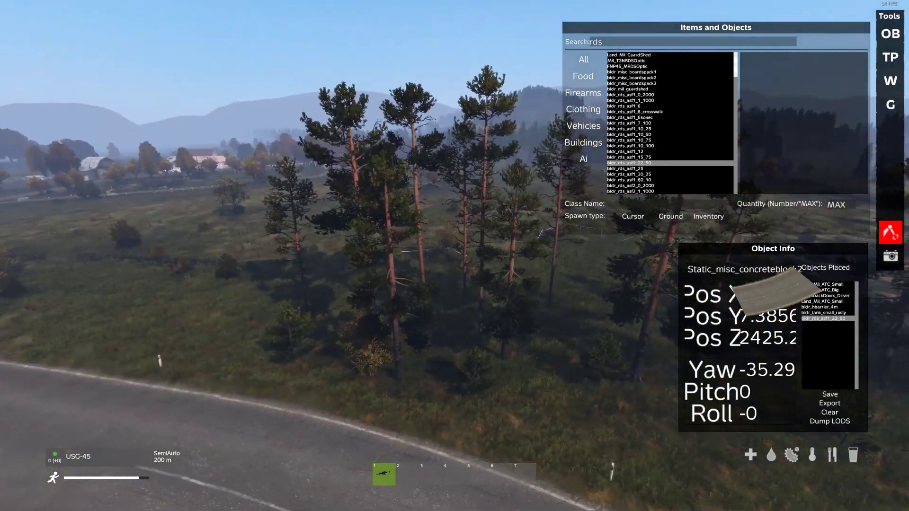
pyautogui.press('w')
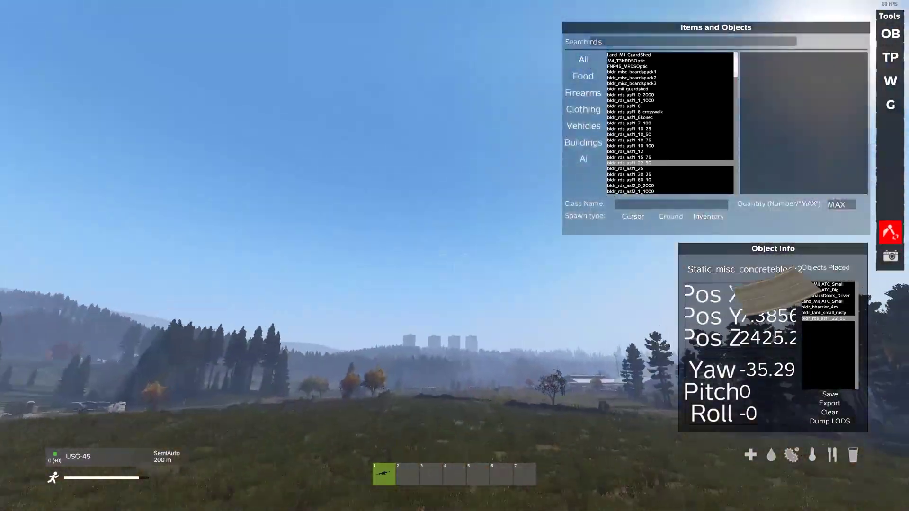
pyautogui.press('w')
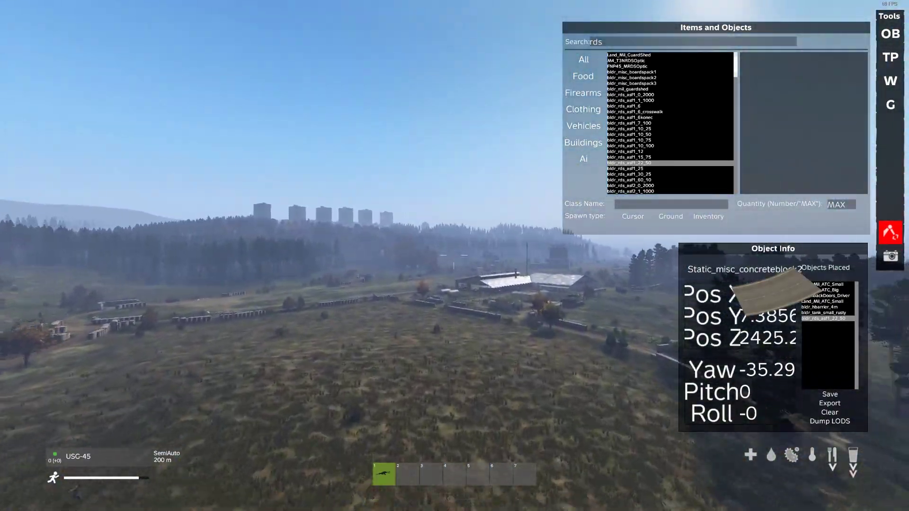
pyautogui.press('w')
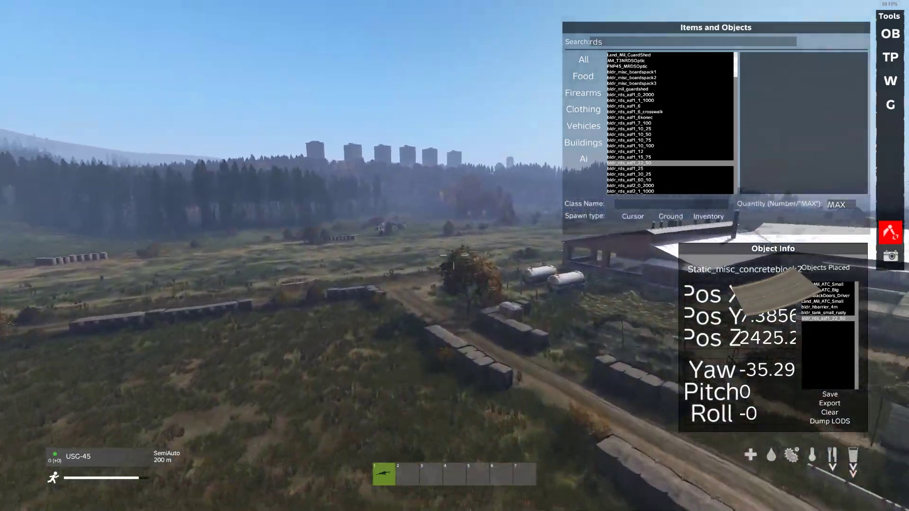
pyautogui.press('w')
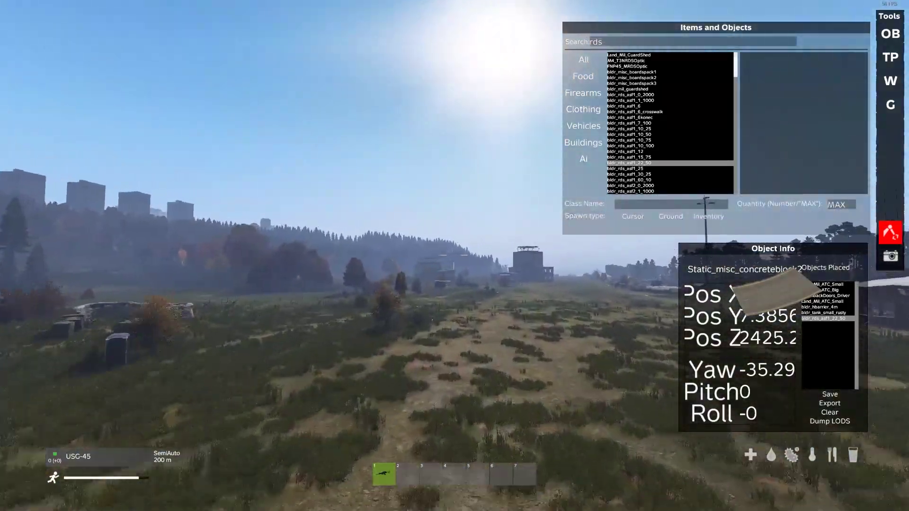
pyautogui.press('w')
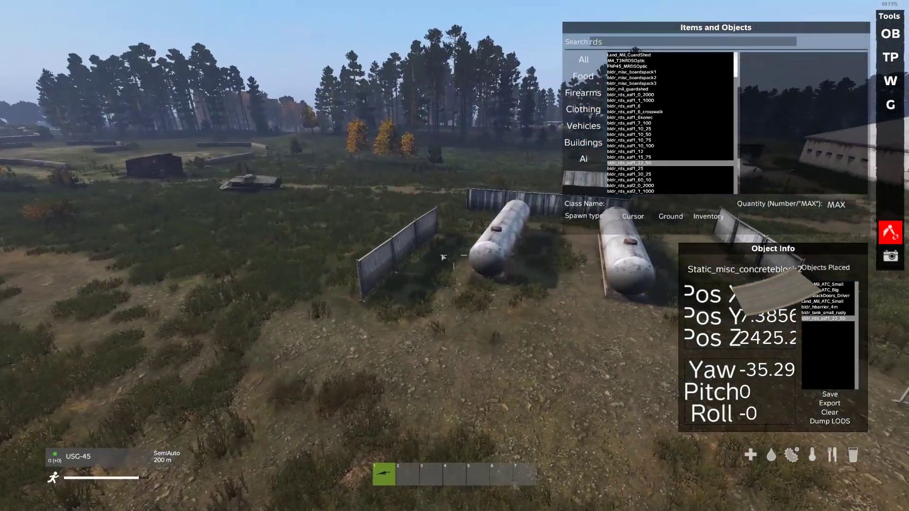
pyautogui.click(396, 244)
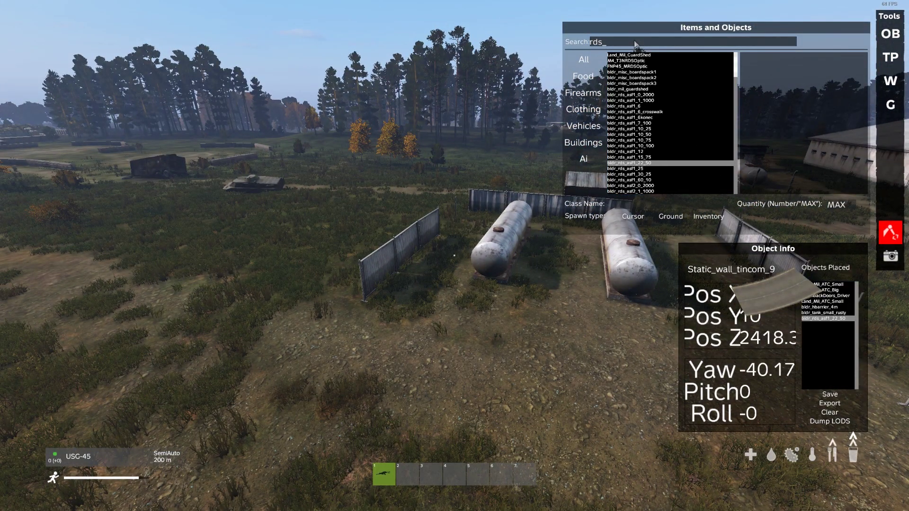
# Search the spawner for 'wall_tin' and preview bldr_wall_tin_4_2 and bldr_wall_tincom_9.
pyautogui.press('BackSpace')
pyautogui.write('wall_tin')
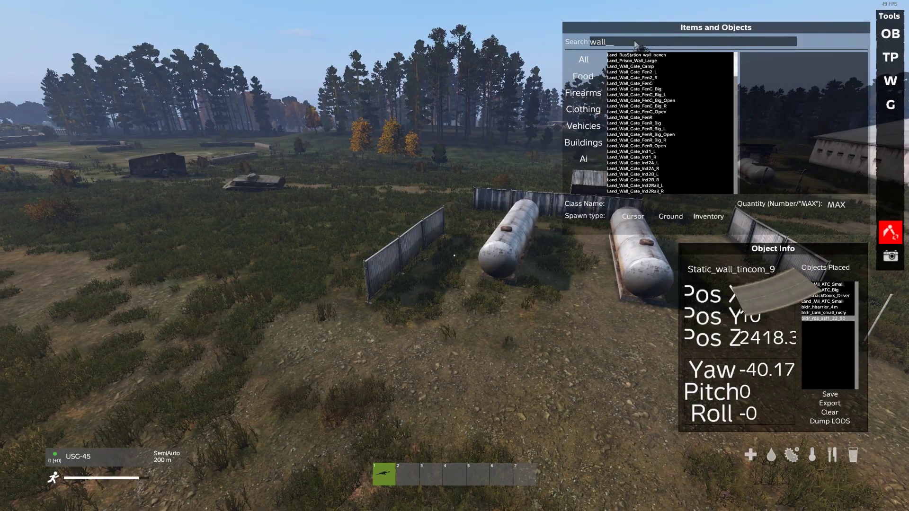
pyautogui.click(616, 61)
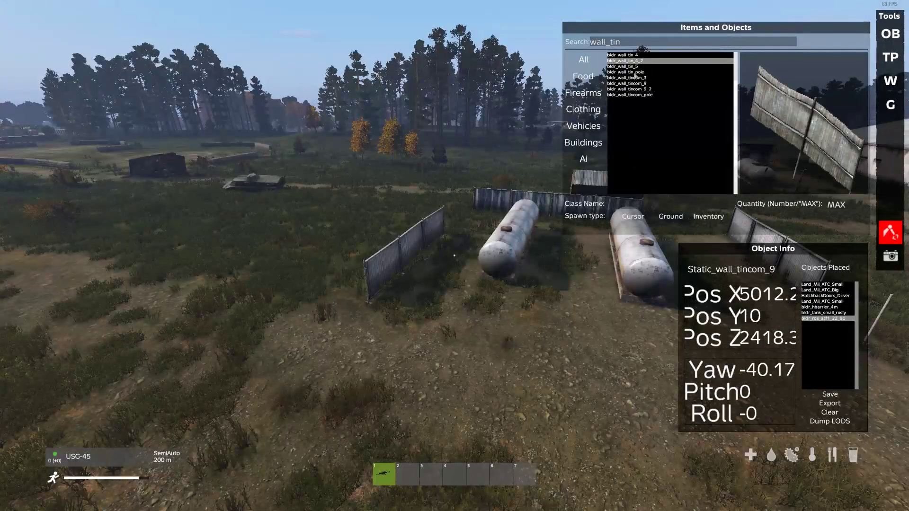
pyautogui.click(648, 84)
# Broaden the search to 'wall' and browse entries from Land_Castle_Wall1_20_Turn to bldr_wall_cyel_corner.
pyautogui.click(639, 40)
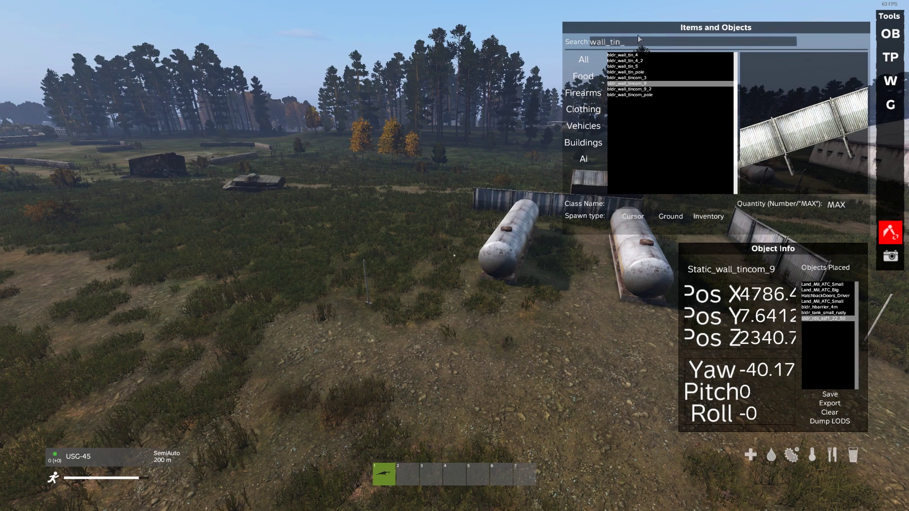
pyautogui.press('BackSpace')
pyautogui.press('BackSpace')
pyautogui.press('BackSpace')
pyautogui.press('BackSpace')
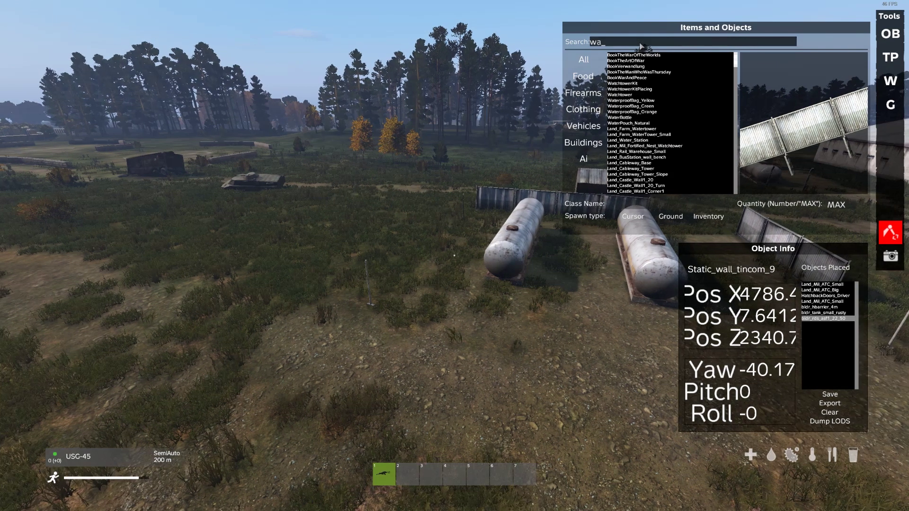
pyautogui.write('kk')
pyautogui.press('BackSpace')
pyautogui.press('BackSpace')
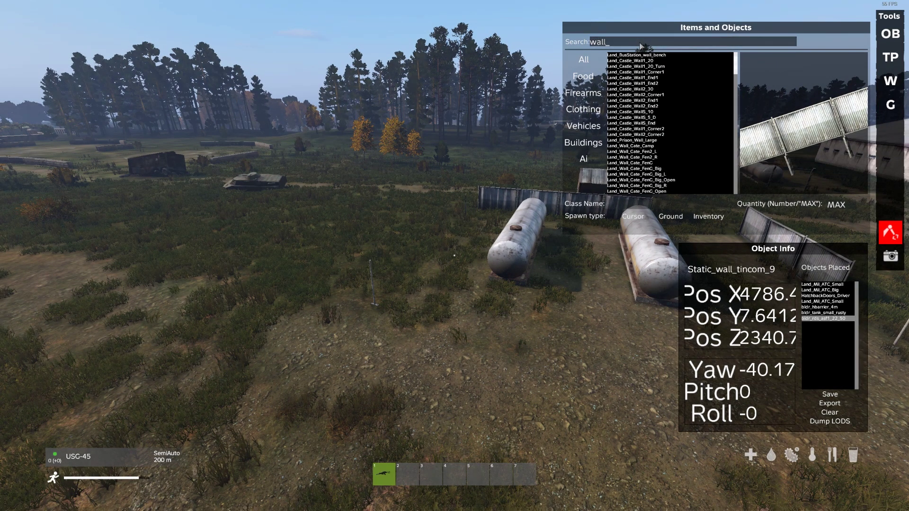
pyautogui.click(643, 67)
pyautogui.press('Down')
pyautogui.press('Down')
pyautogui.press('Down')
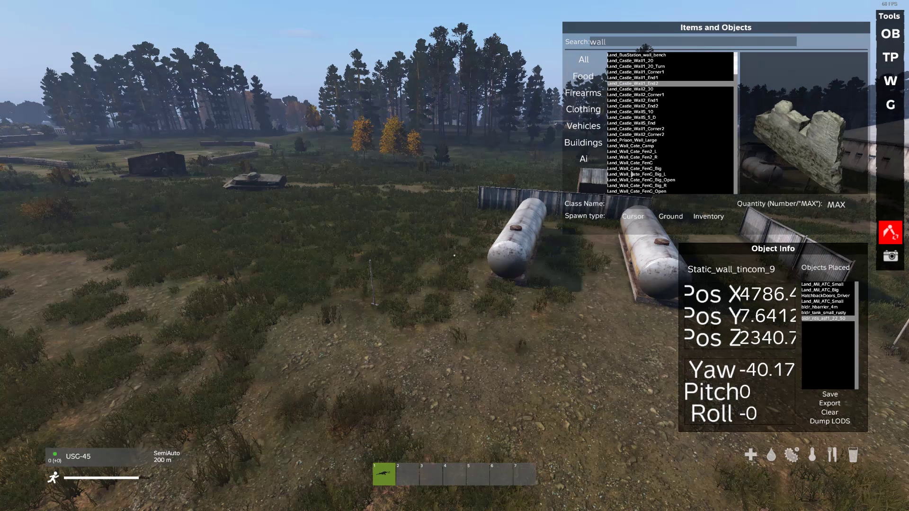
pyautogui.press('Down')
pyautogui.press('Down')
pyautogui.press('Down')
pyautogui.scroll(-3, 740, 71)
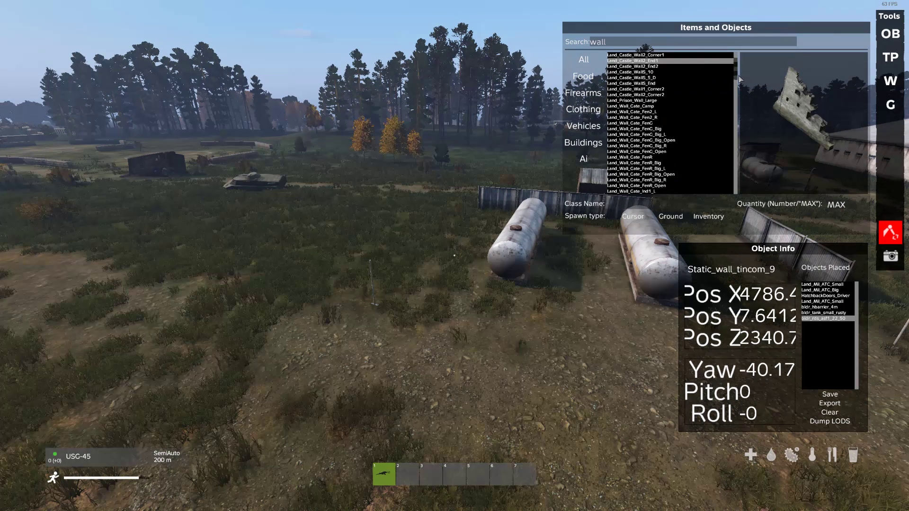
pyautogui.press('Down')
pyautogui.press('Down')
pyautogui.press('Down')
pyautogui.press('Down')
pyautogui.press('Down')
pyautogui.press('Down')
pyautogui.press('Down')
pyautogui.press('Down')
pyautogui.press('Down')
pyautogui.press('Down')
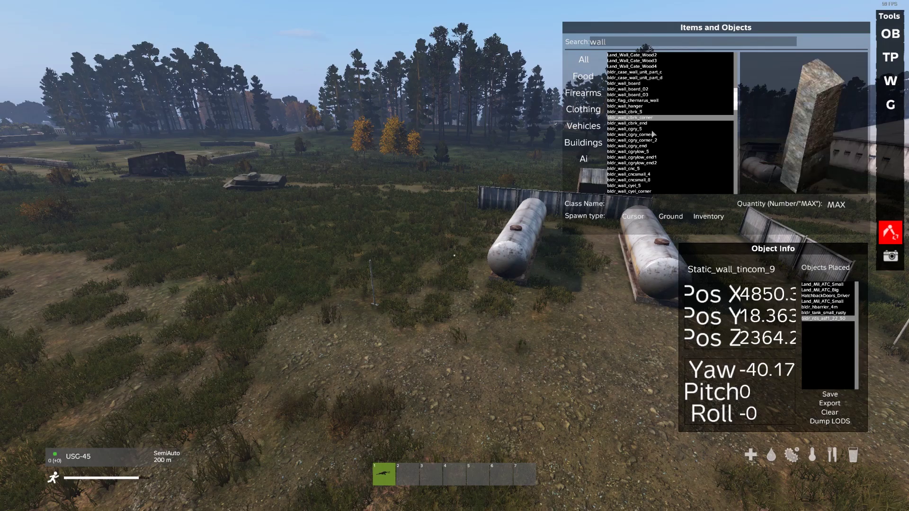
pyautogui.press('Down')
pyautogui.press('Down')
pyautogui.press('Down')
pyautogui.press('Down')
pyautogui.press('Down')
pyautogui.press('Down')
pyautogui.press('Down')
pyautogui.press('Down')
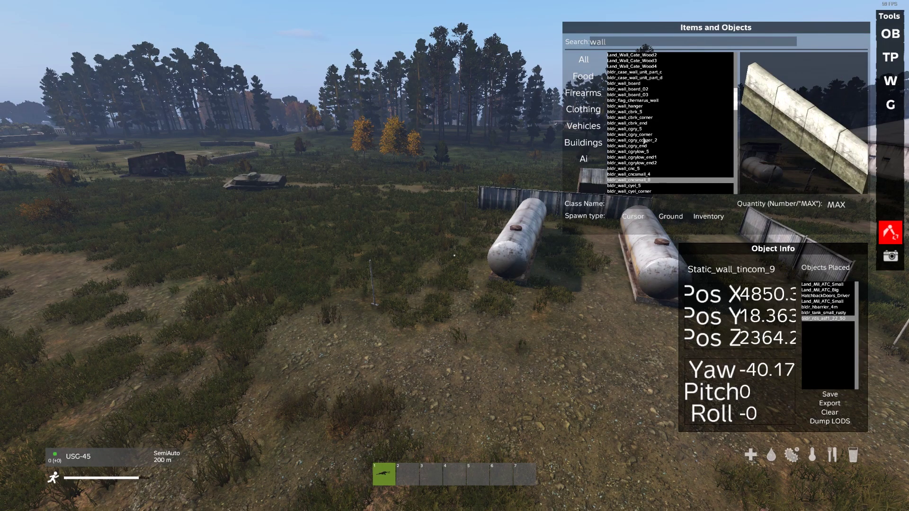
# Fly the free camera over the airfield past the control tower and open field.
pyautogui.press('w')
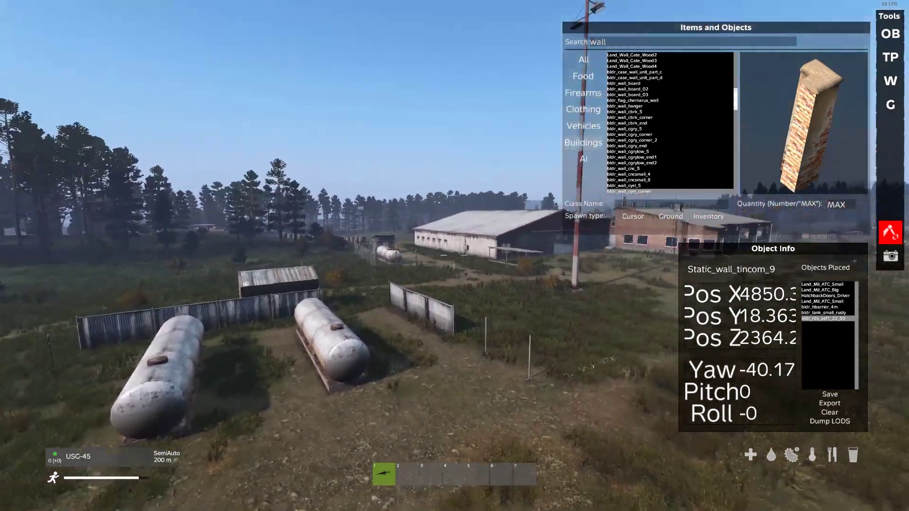
pyautogui.press('w')
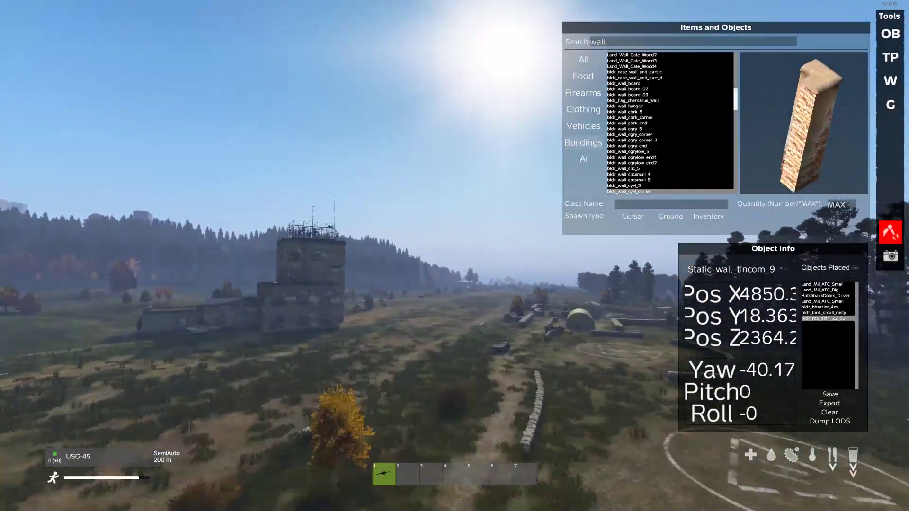
pyautogui.press('w')
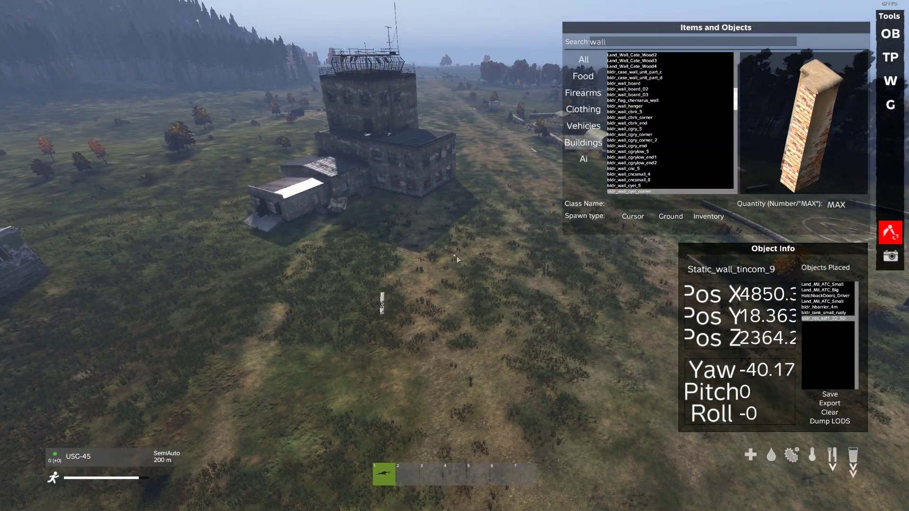
pyautogui.moveTo(457, 256); pyautogui.dragTo(360, 180, button='right')
pyautogui.press('w')
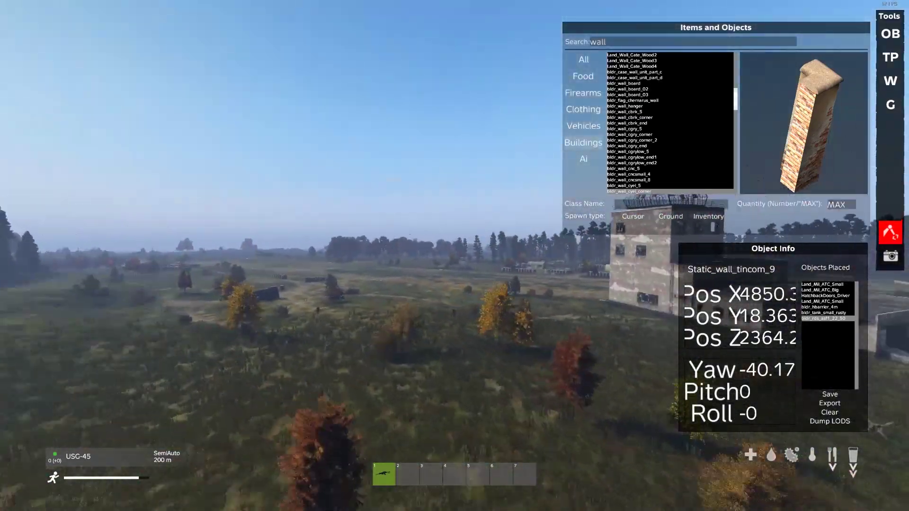
pyautogui.press('w')
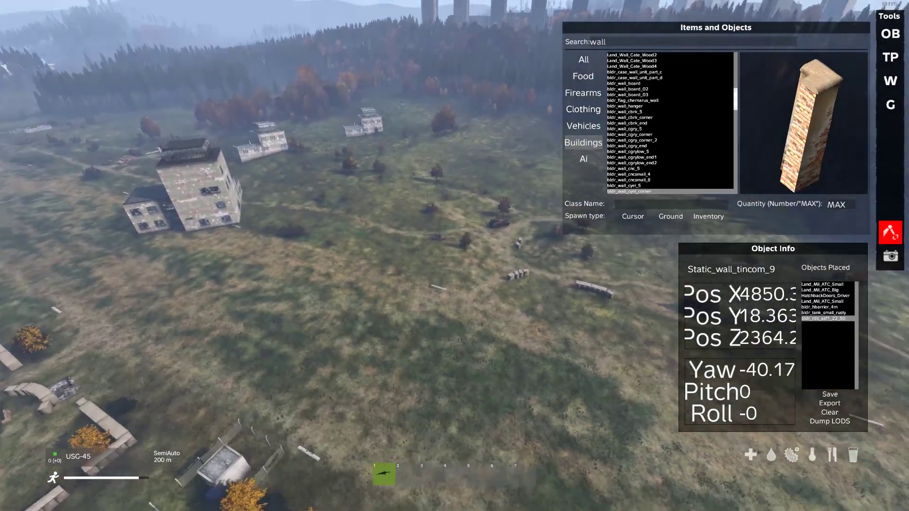
pyautogui.moveTo(455, 257); pyautogui.dragTo(456, 257, button='right')
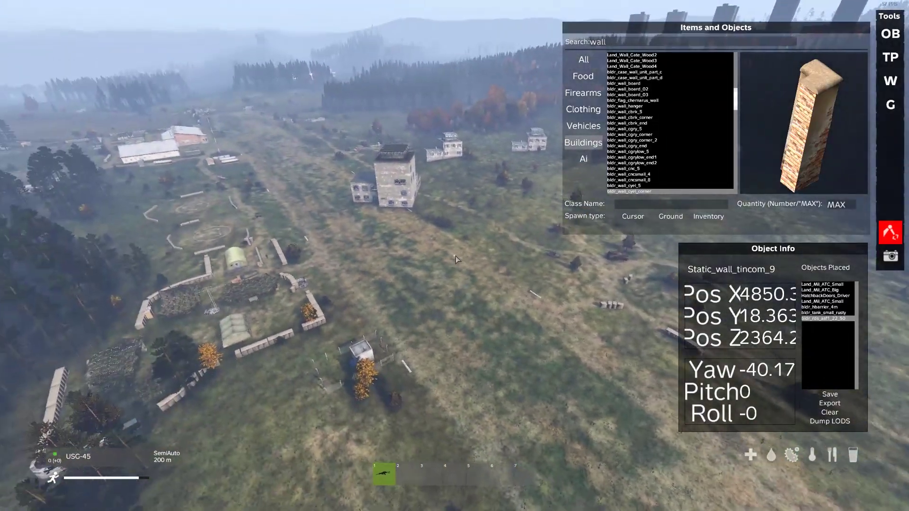
# Close the spawner and object info panels and exit free camera to the player's view.
pyautogui.press('y')
pyautogui.press('w')
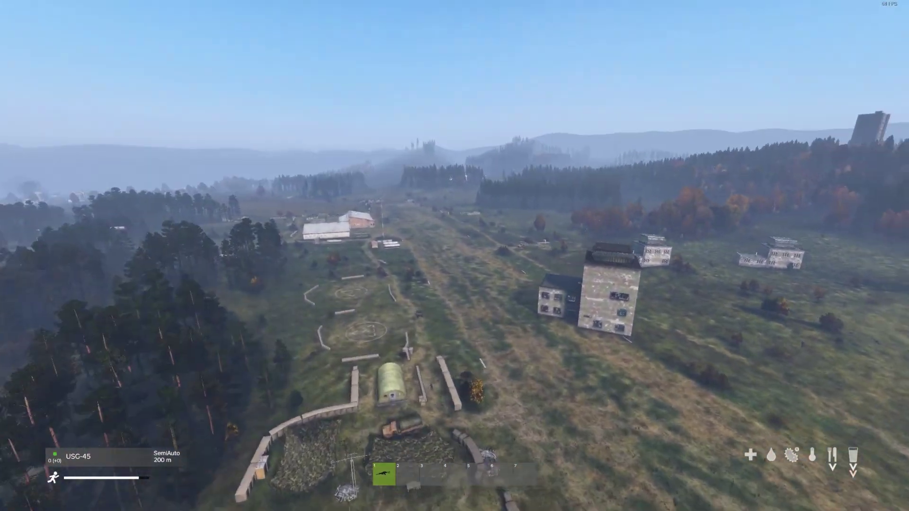
pyautogui.press('w')
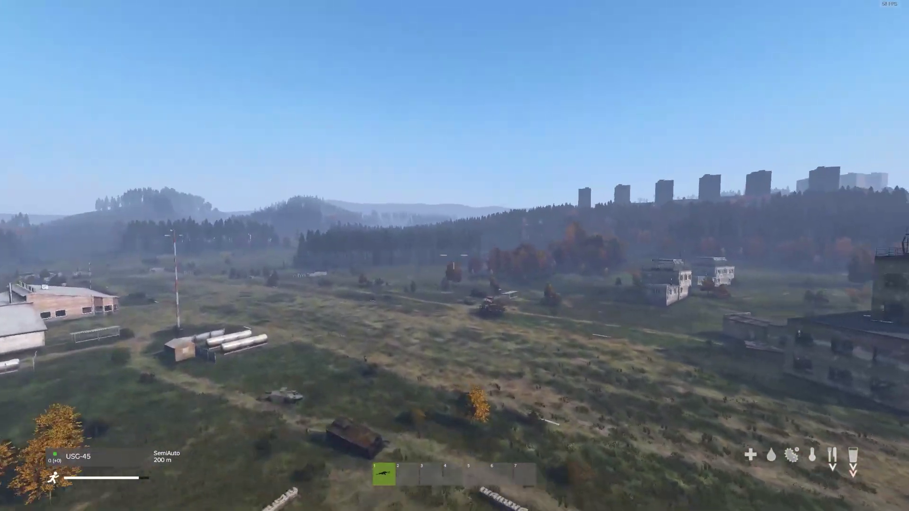
pyautogui.press('Insert')
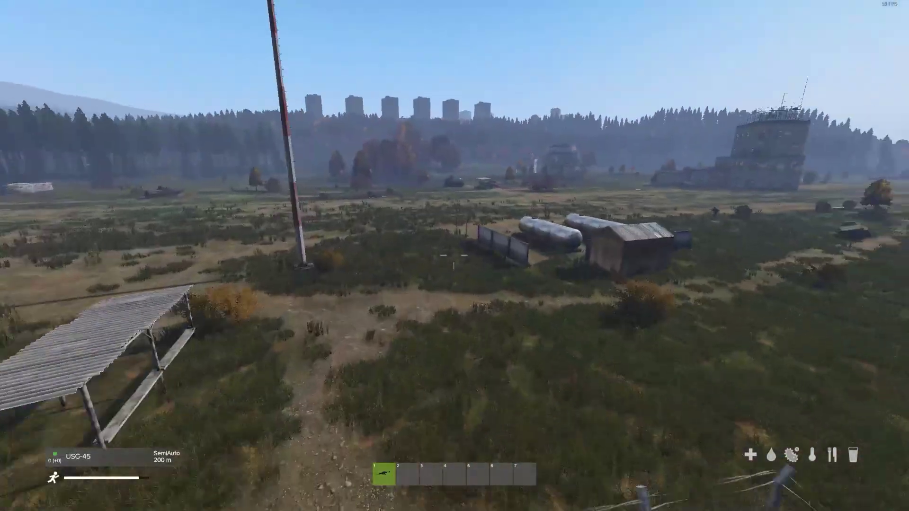